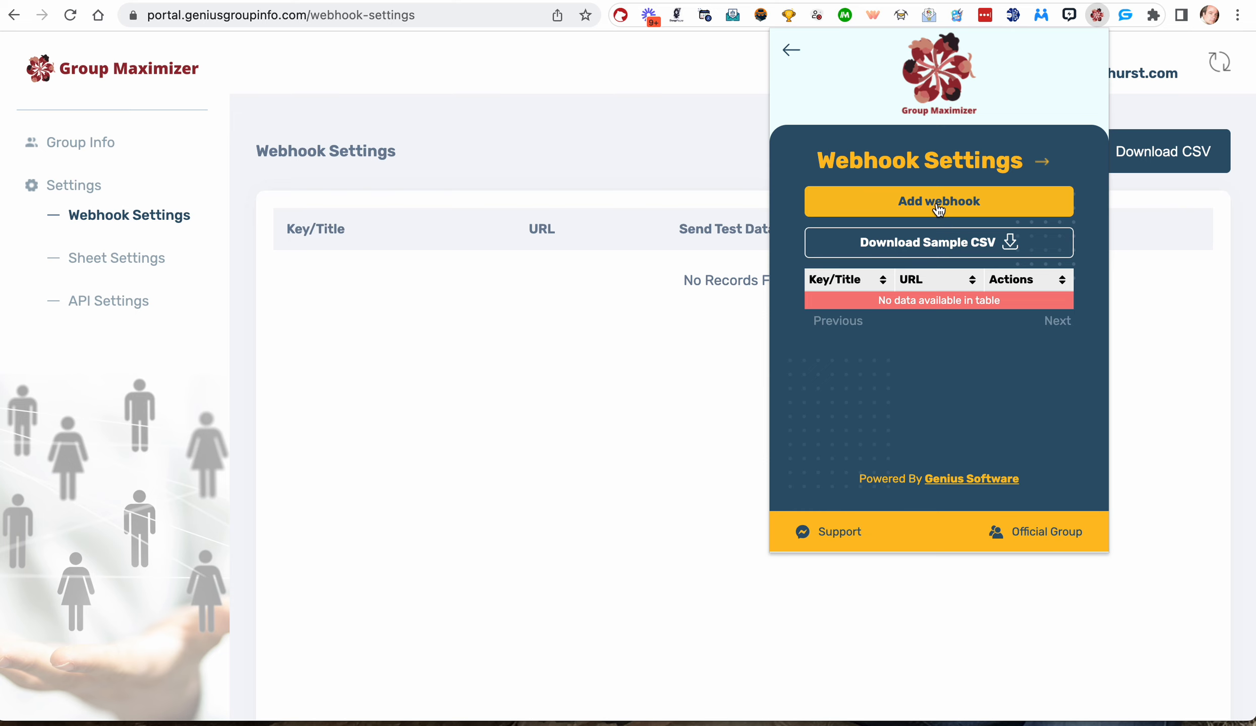
- Start adding a webhook in the web portal's Webhook Settings with the title "Group Maximizer FB Group Approvals"
click(1164, 410)
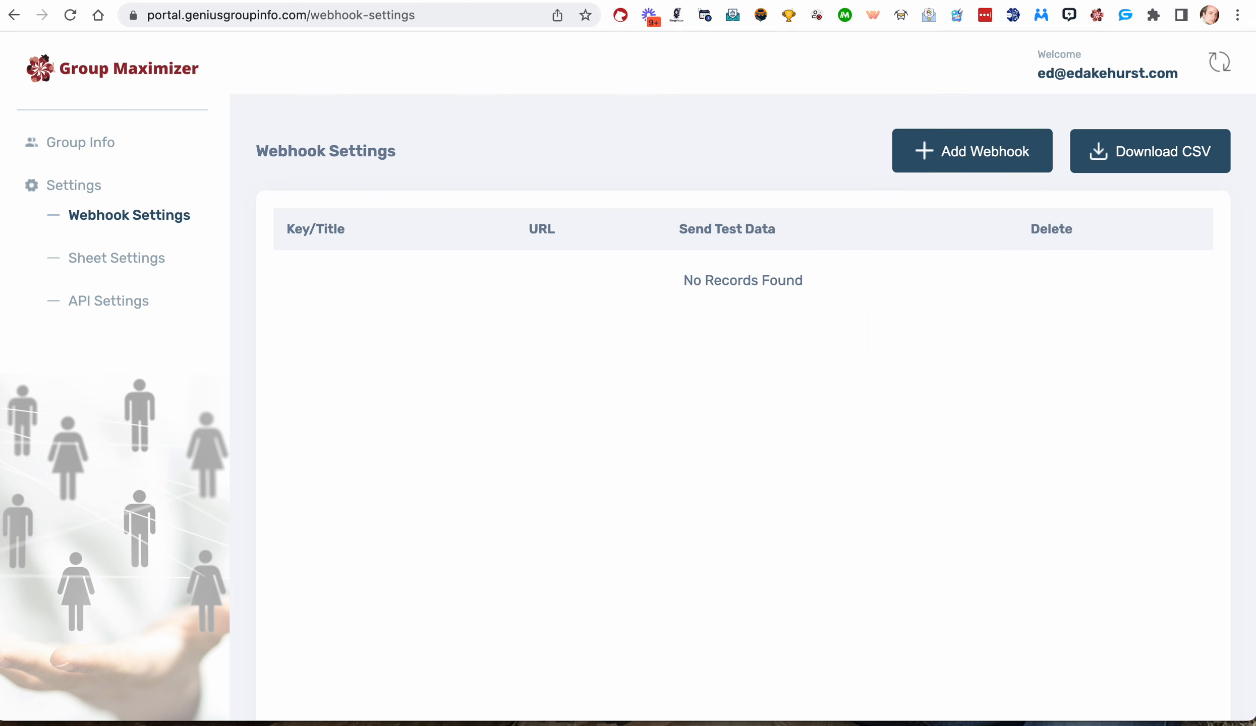
click(981, 150)
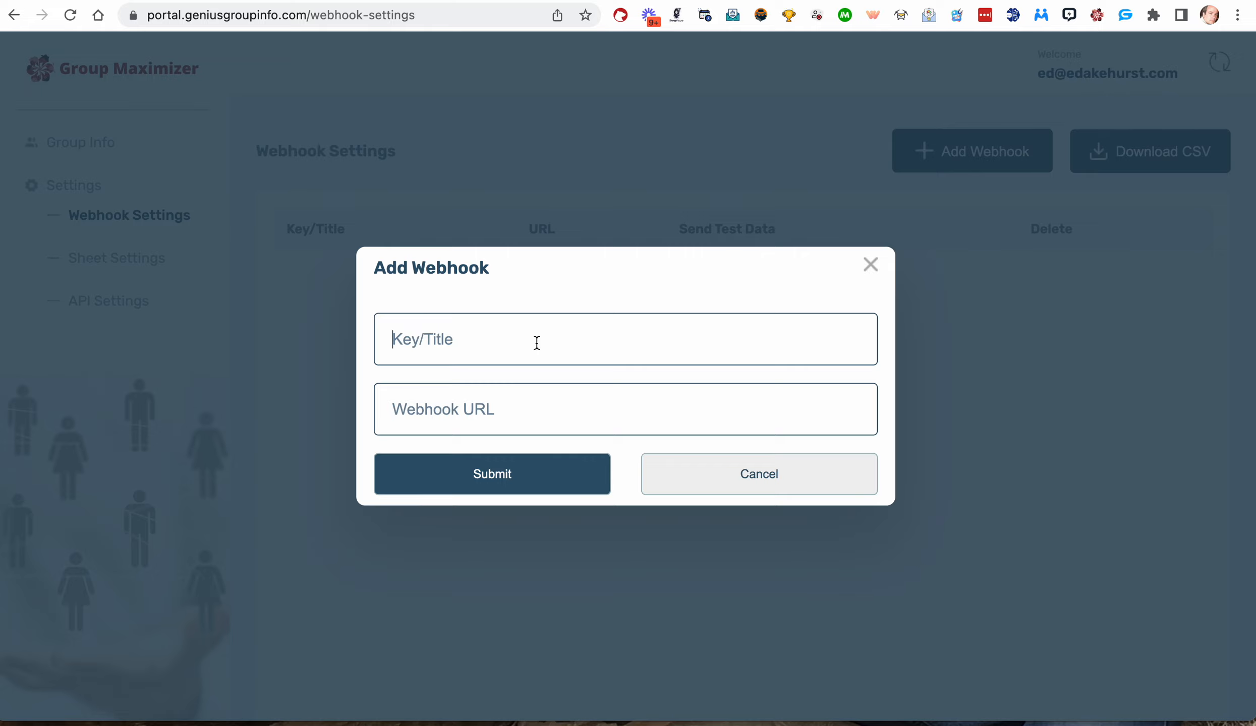
click(537, 343)
text(Group Maximi)
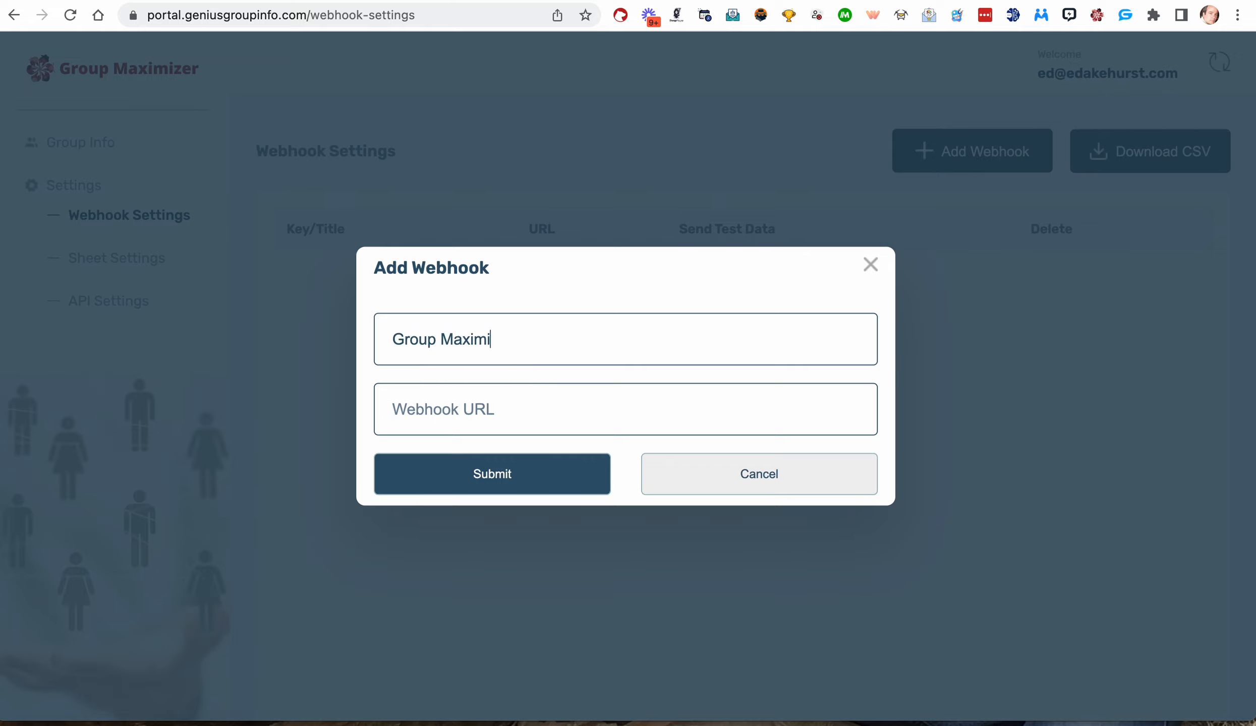
text(zer FB Group A)
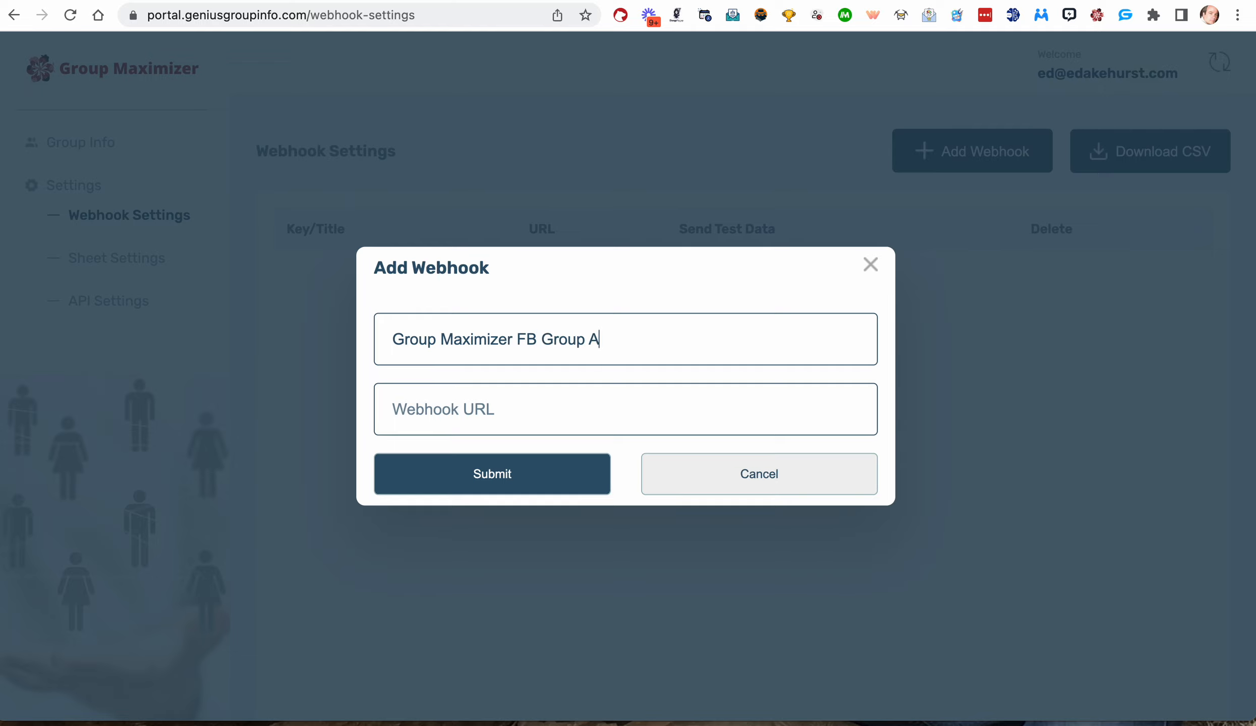
text(pprovals)
- Switch to Zapier and create a new Zap
click(585, 0)
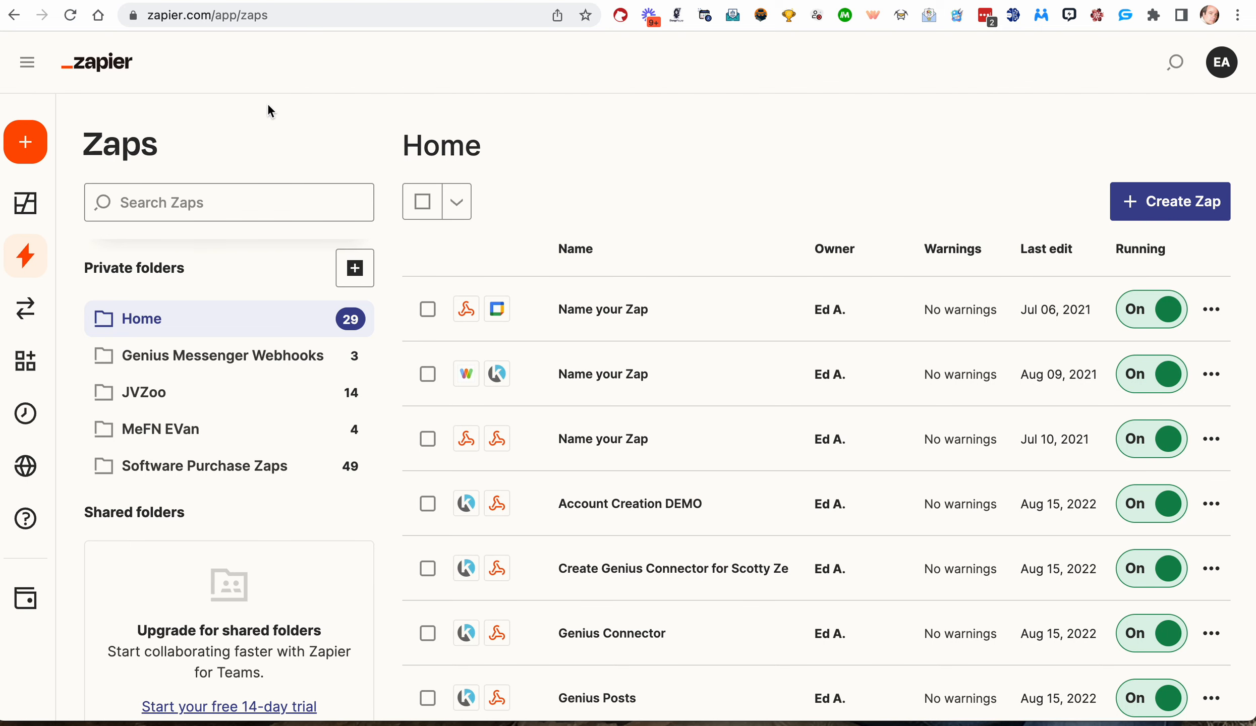
click(1195, 208)
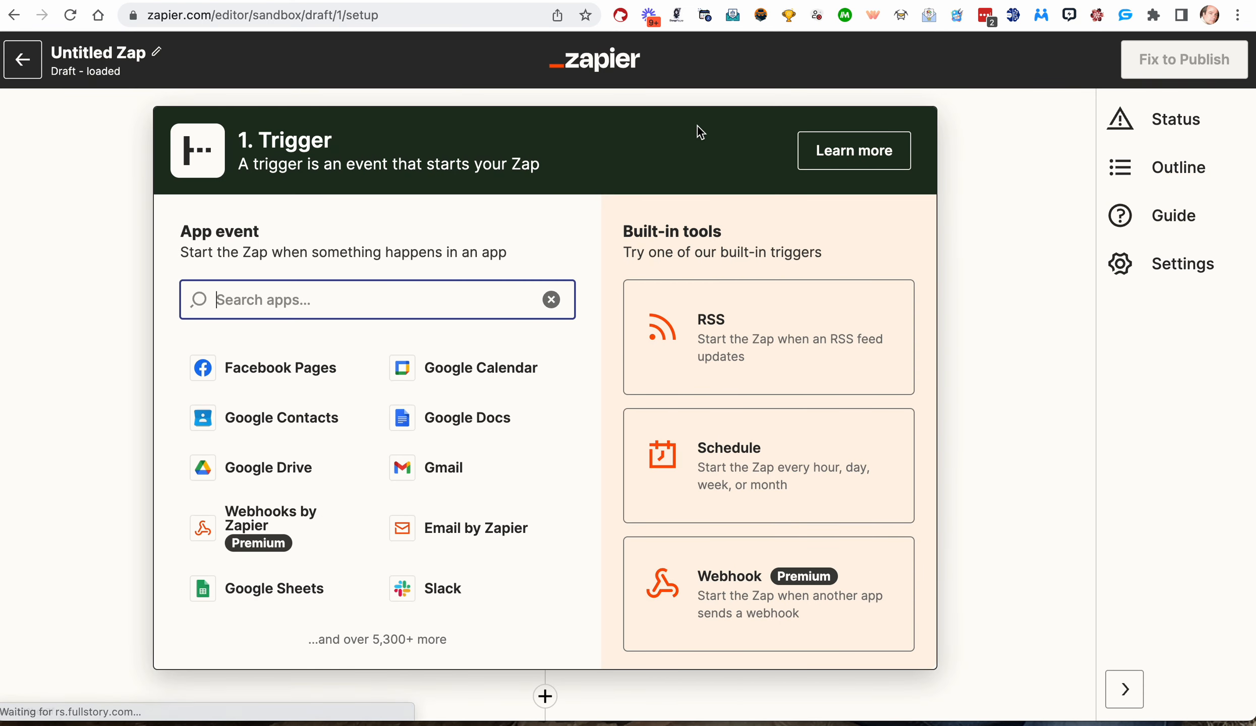
- Try to rename the untitled Zap as "Group Maximizer FB Group Approvals"
click(111, 54)
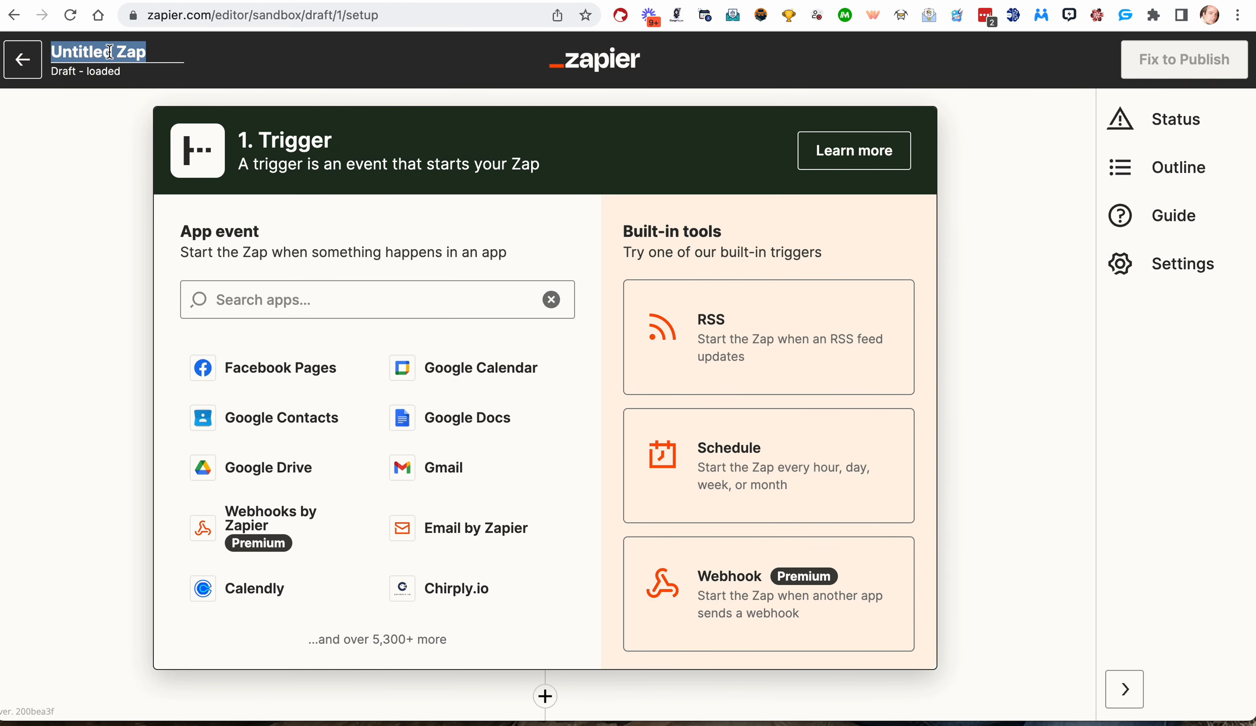
text(Grop)
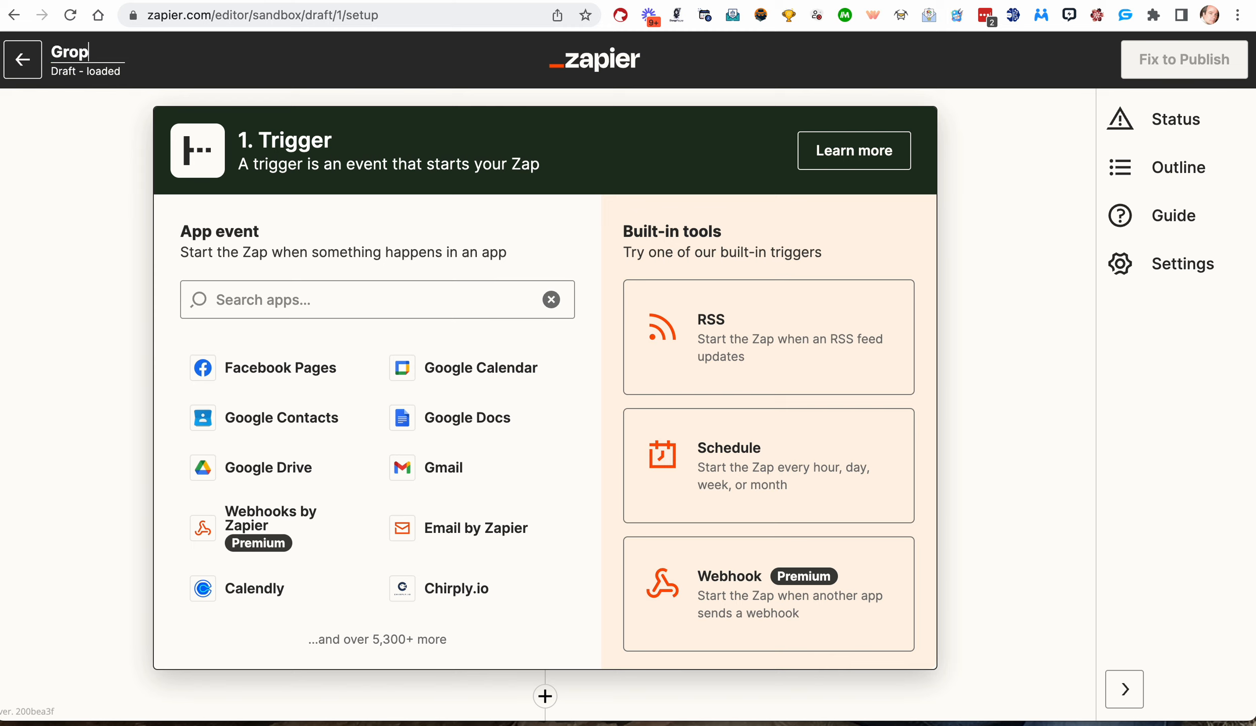
key(BackSpace)
text(up Maximizer)
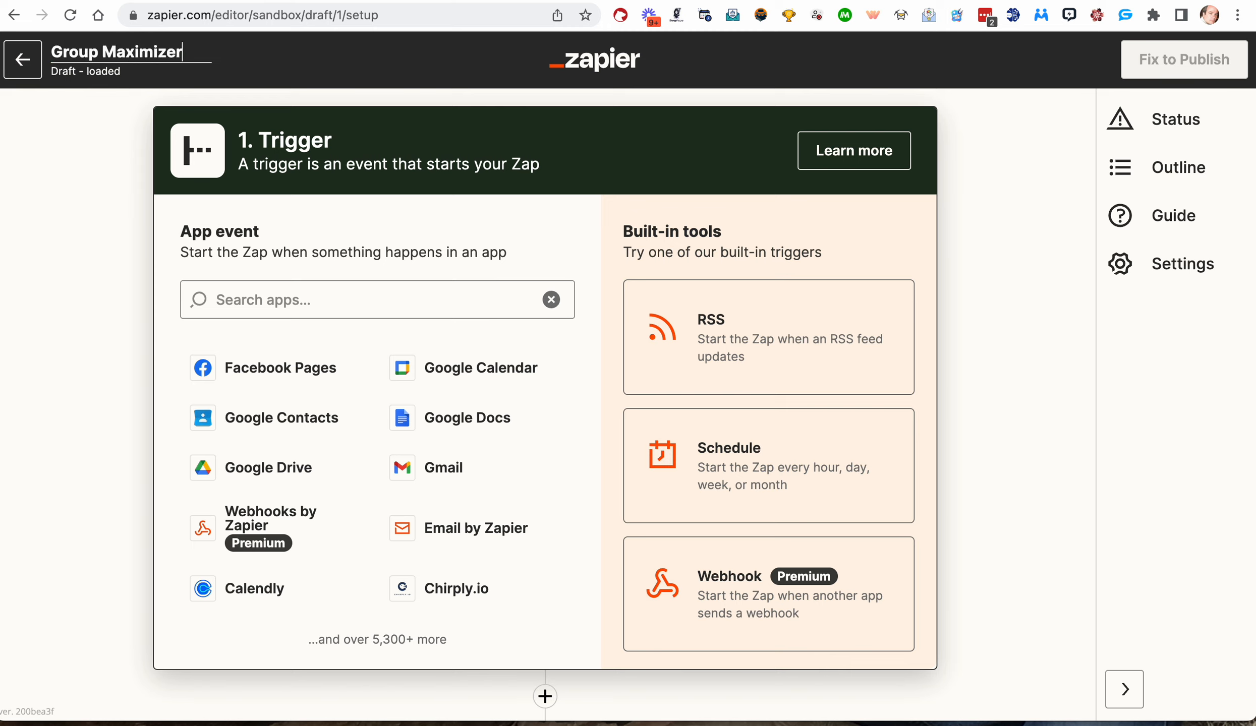
text( FB Group)
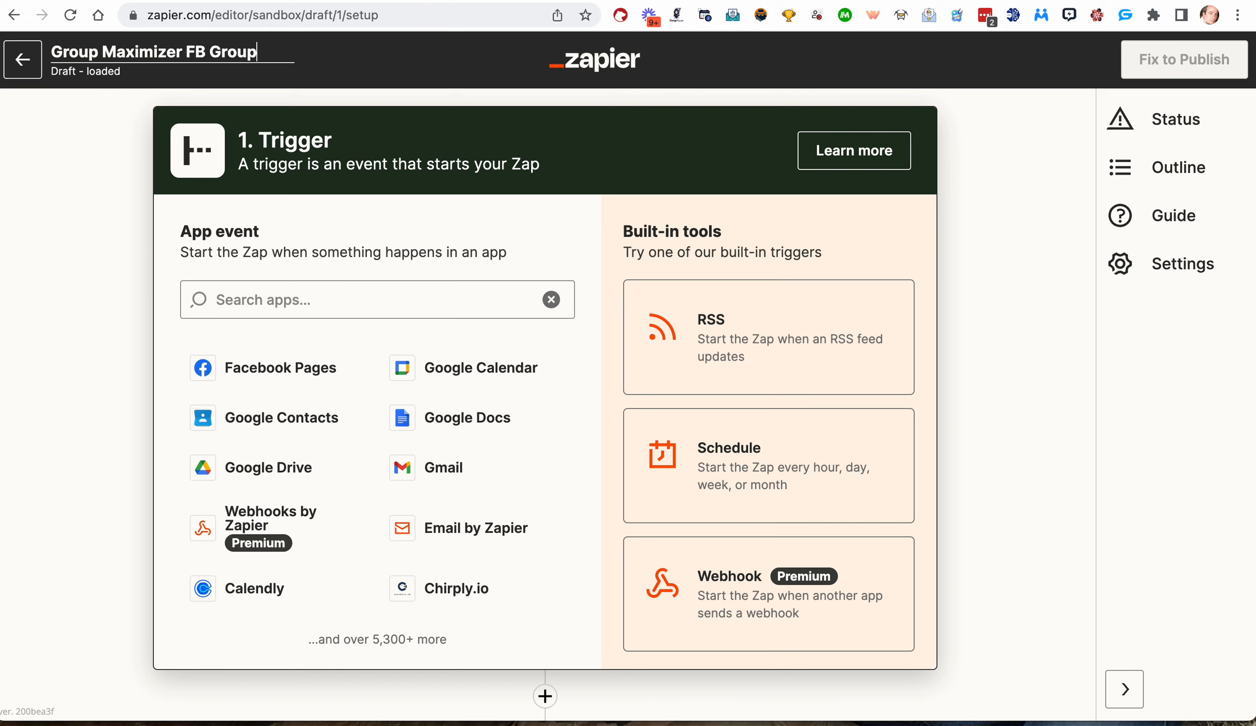
text( Approvals)
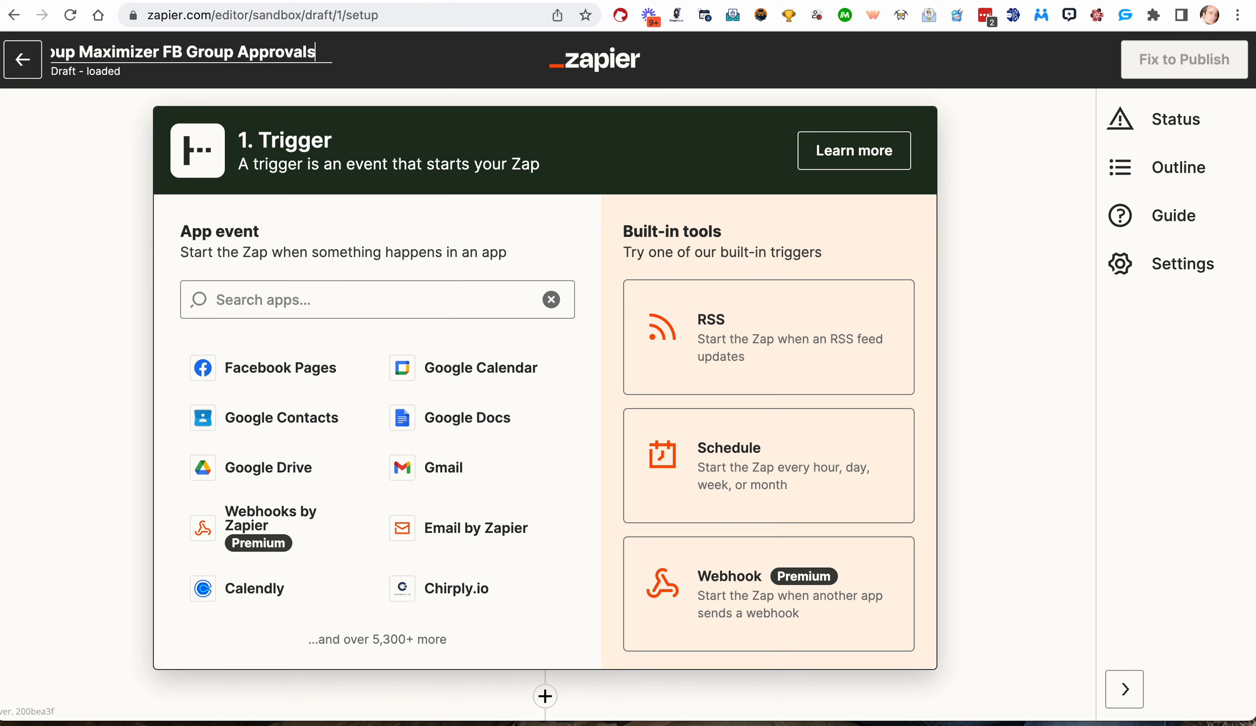
- Set the Zap's trigger to Webhooks by Zapier with the Catch Hook event and continue to the trigger setup
click(308, 292)
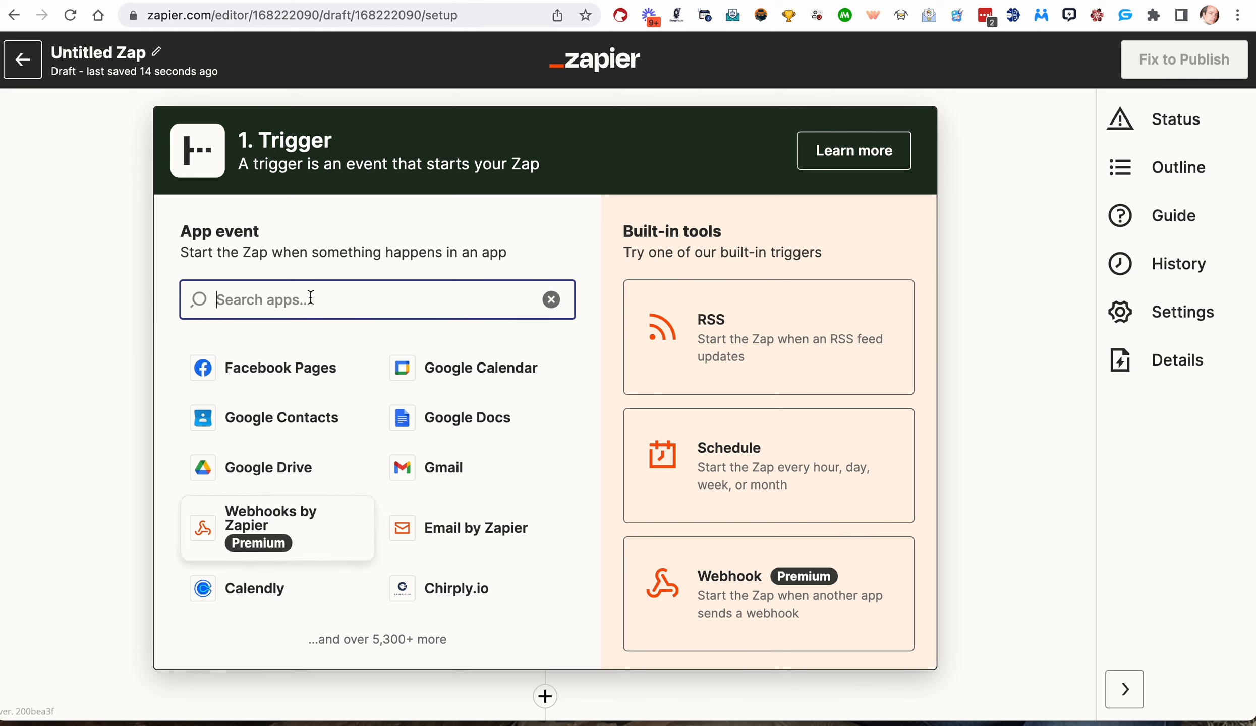
text(web)
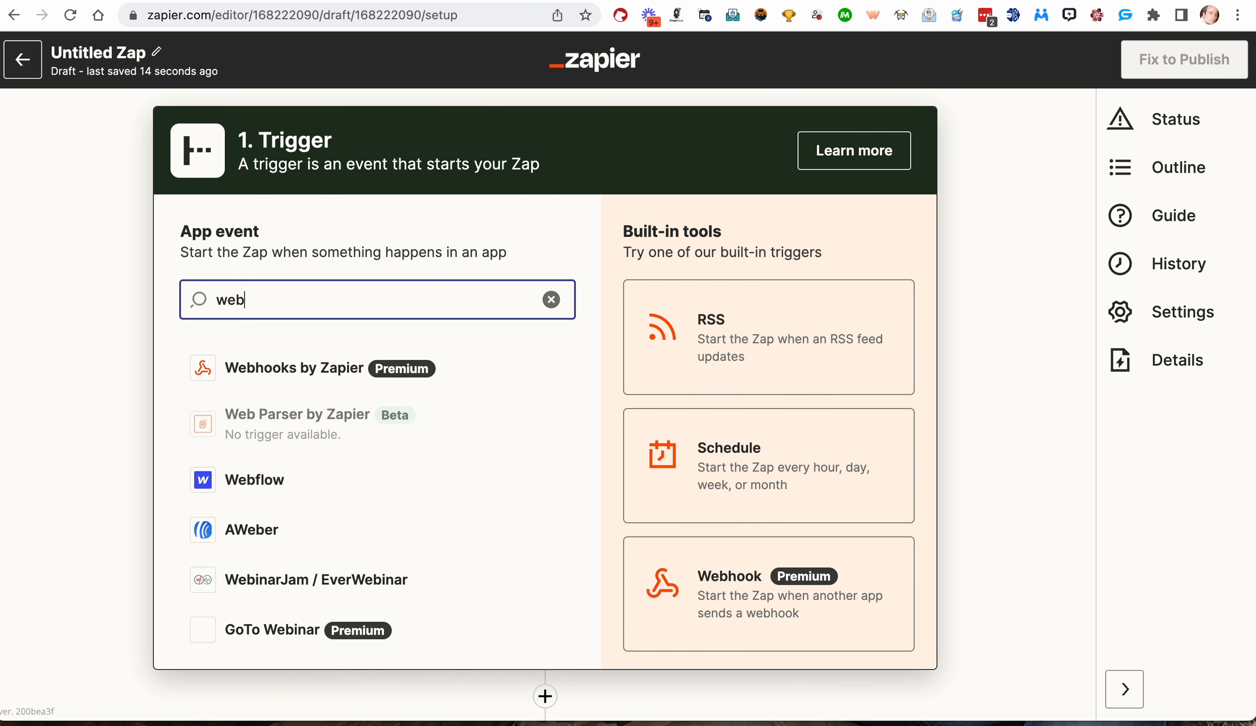
click(258, 367)
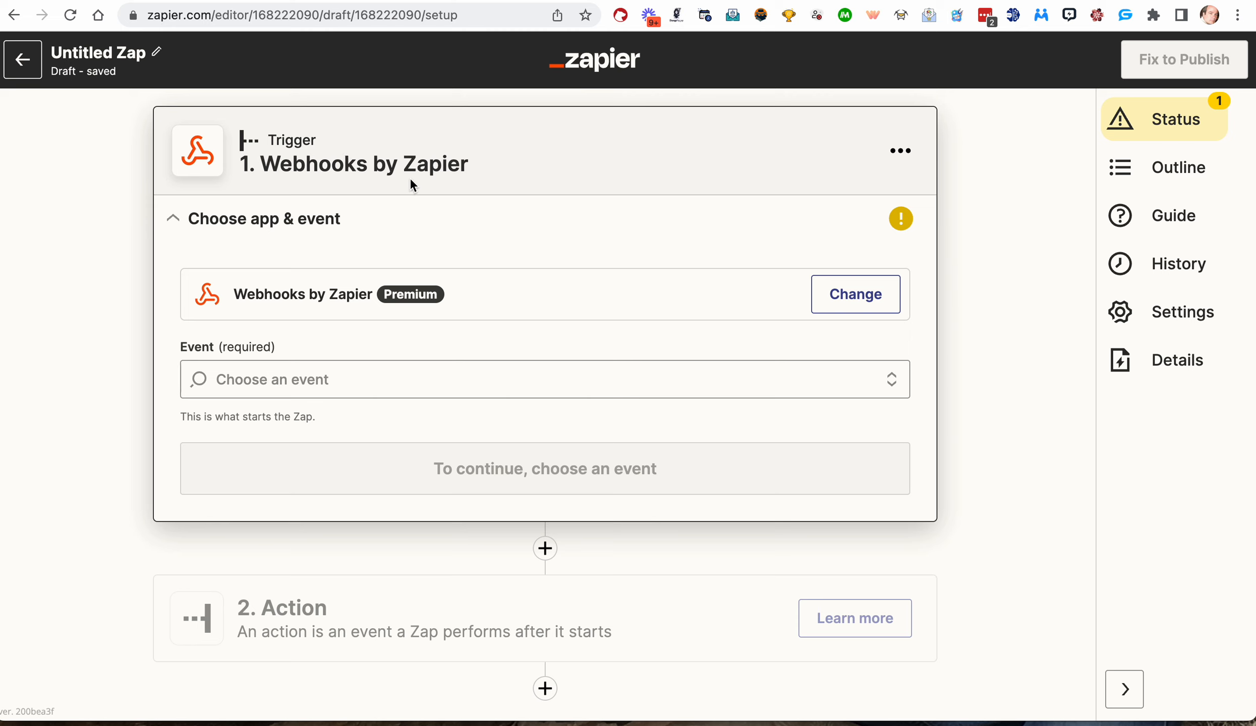
click(302, 382)
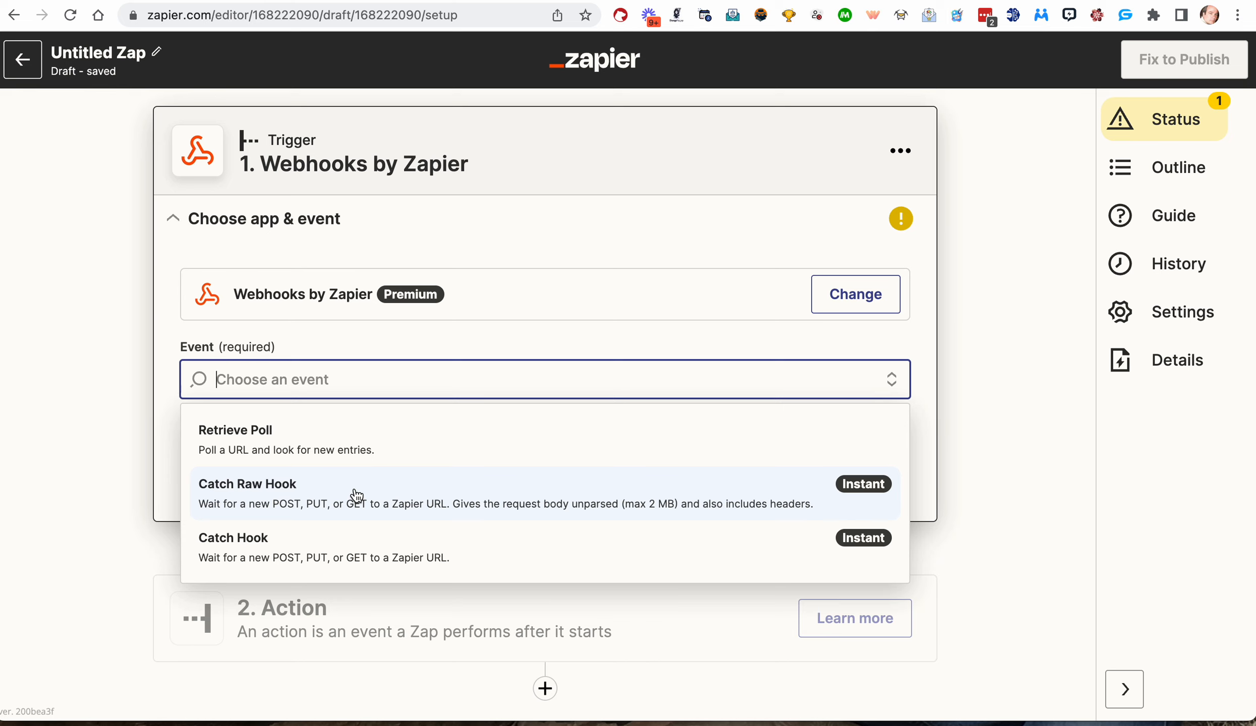
click(281, 560)
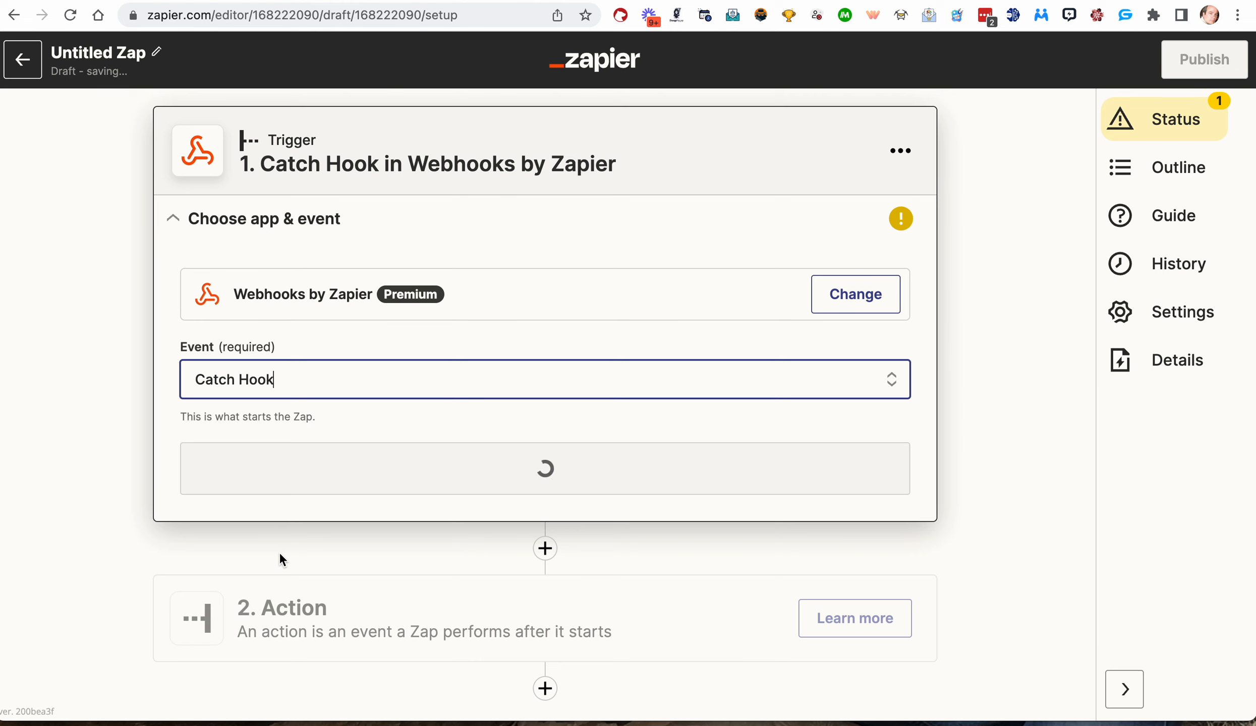
click(352, 446)
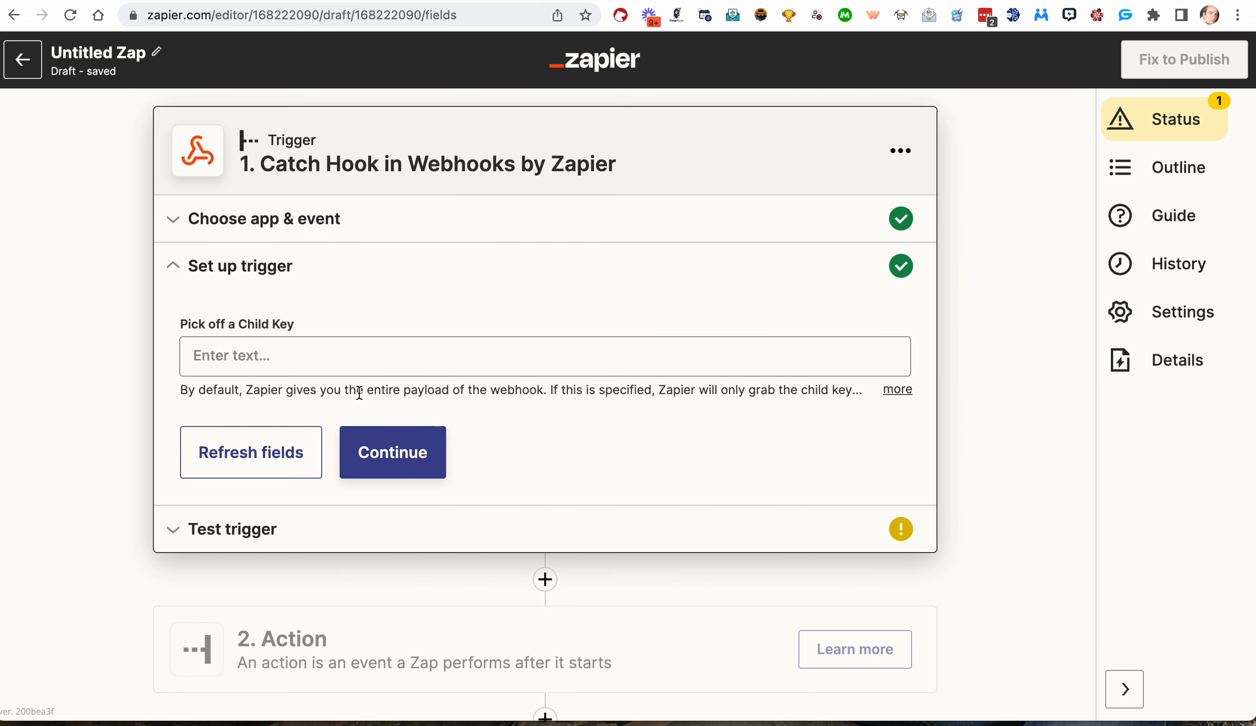
- Continue past the trigger setup without a child key and copy the Zap's webhook URL
click(383, 475)
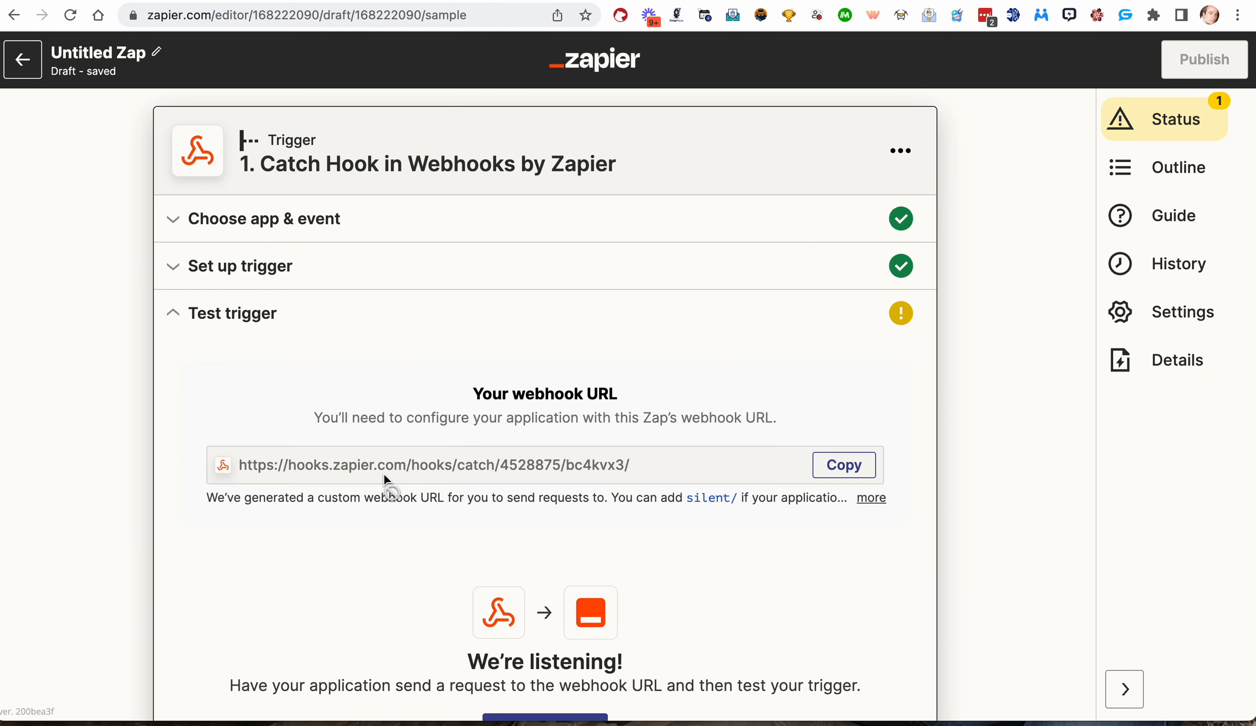
scroll(384, 506, down, 1)
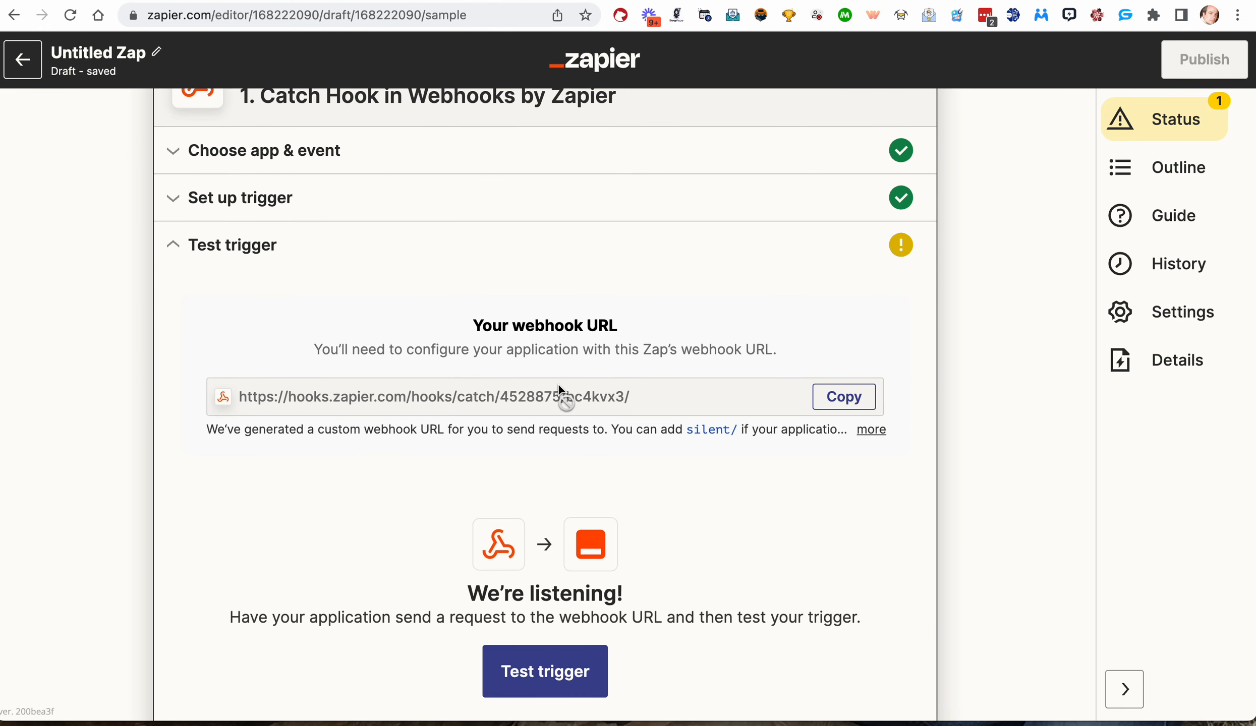
click(853, 398)
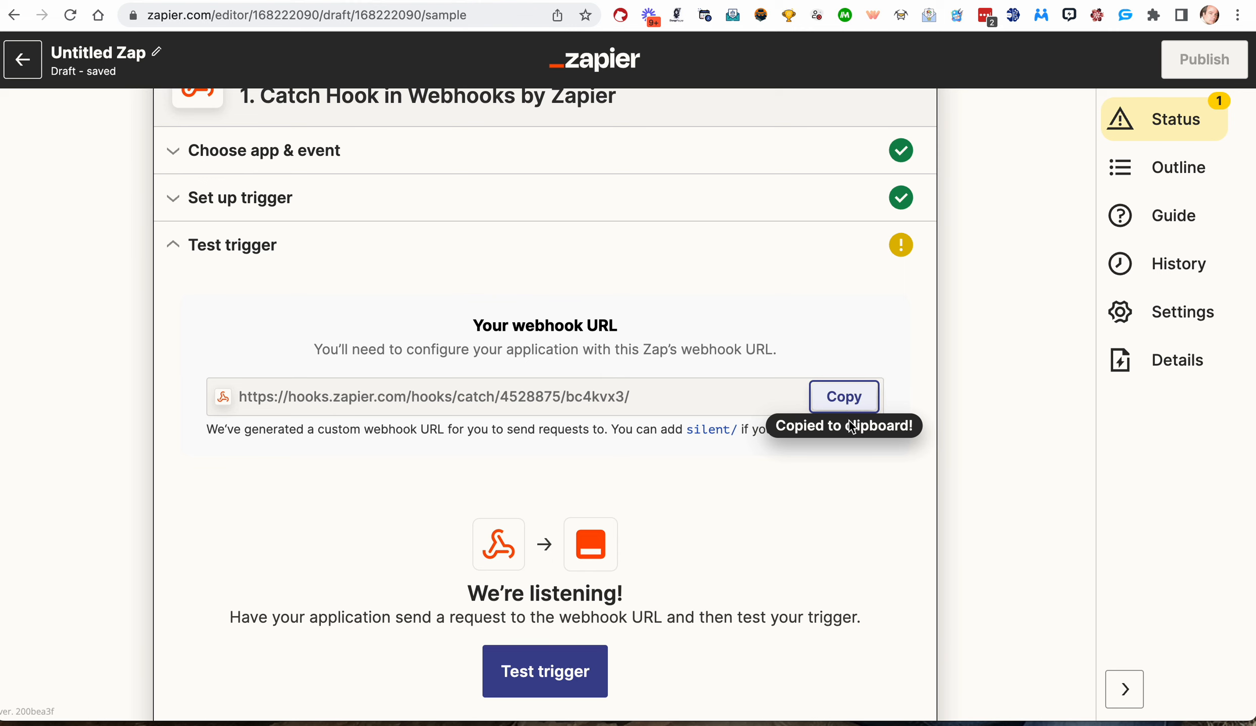
- Switch to the Group Maximizer portal, paste the copied Zapier URL as the webhook URL and submit the new webhook
click(414, 1)
click(604, 420)
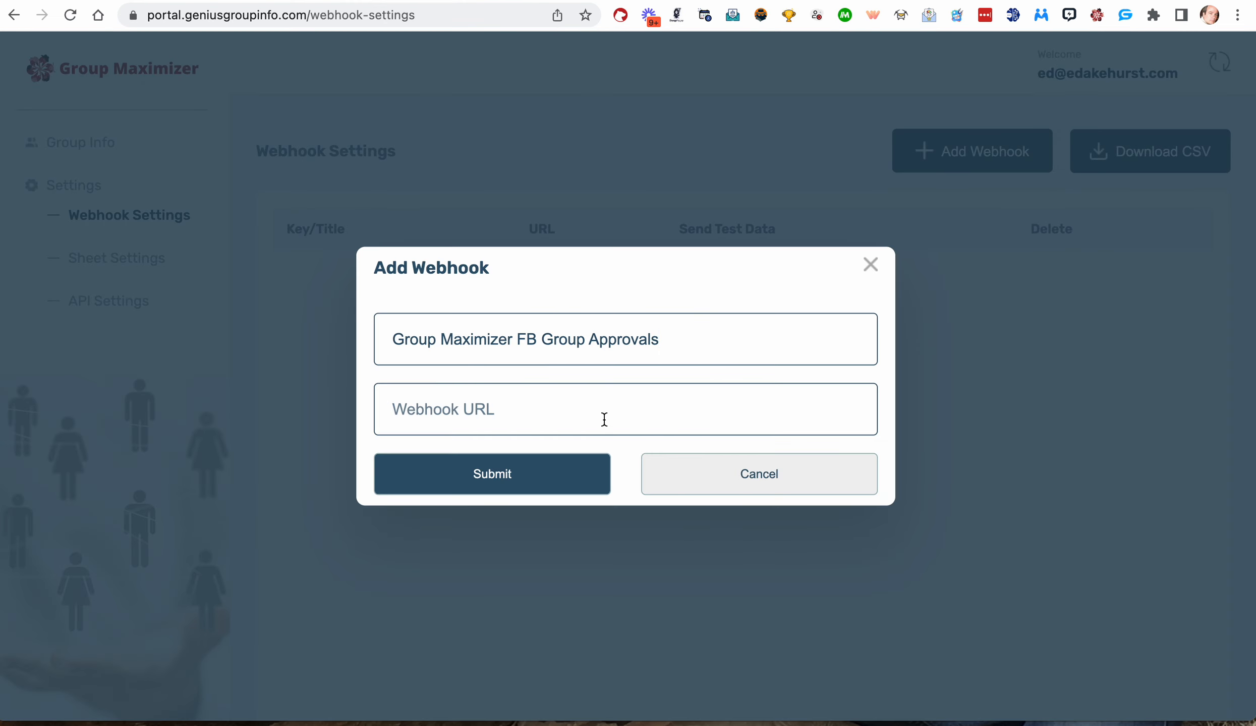
text(v)
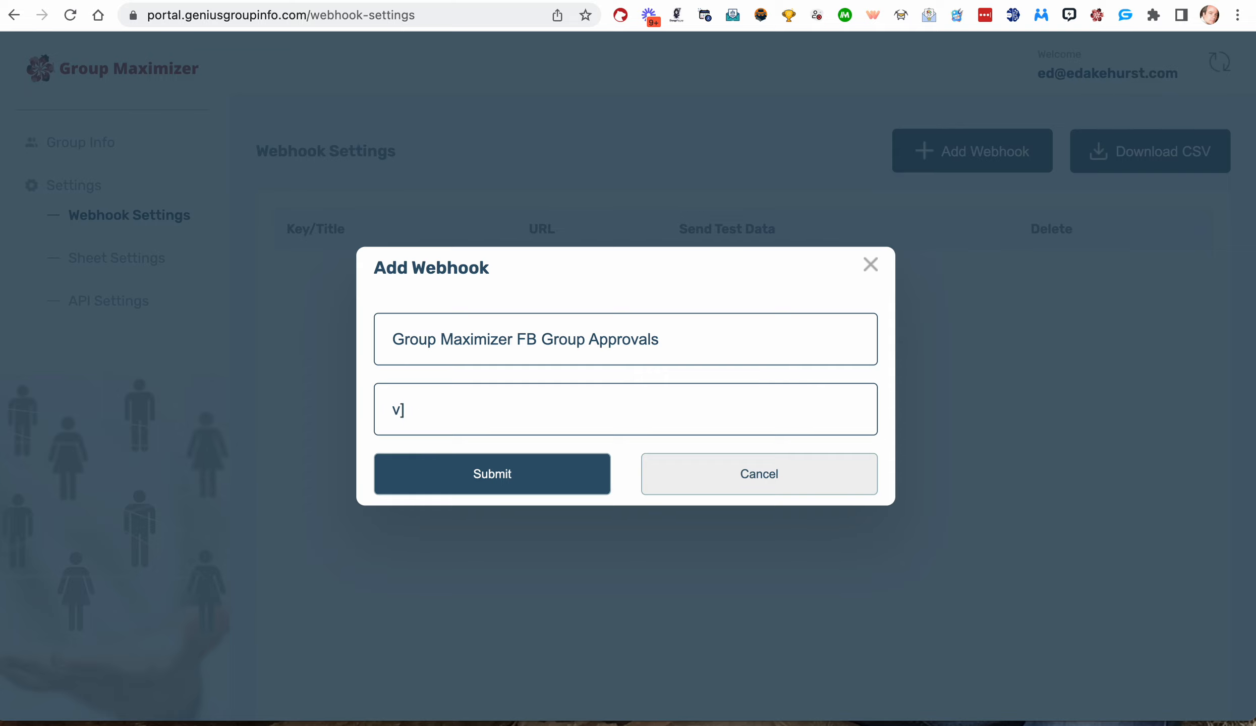
key(BackSpace)
key(super+v)
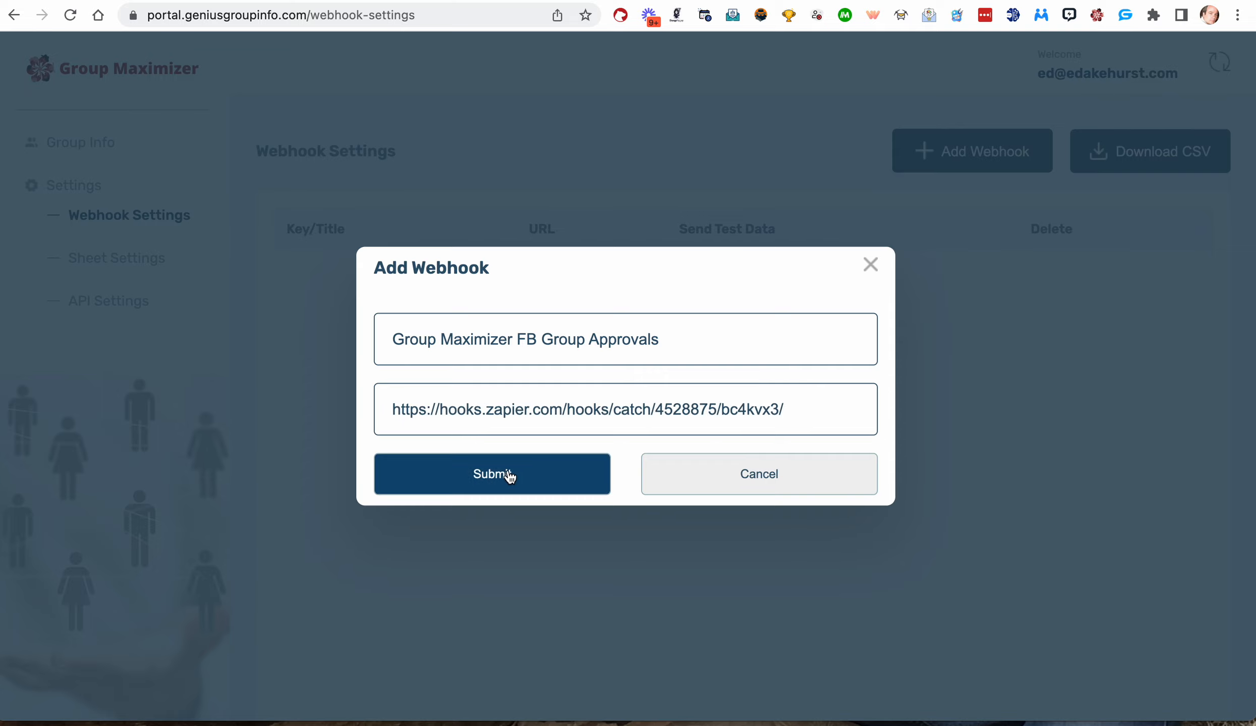
click(507, 477)
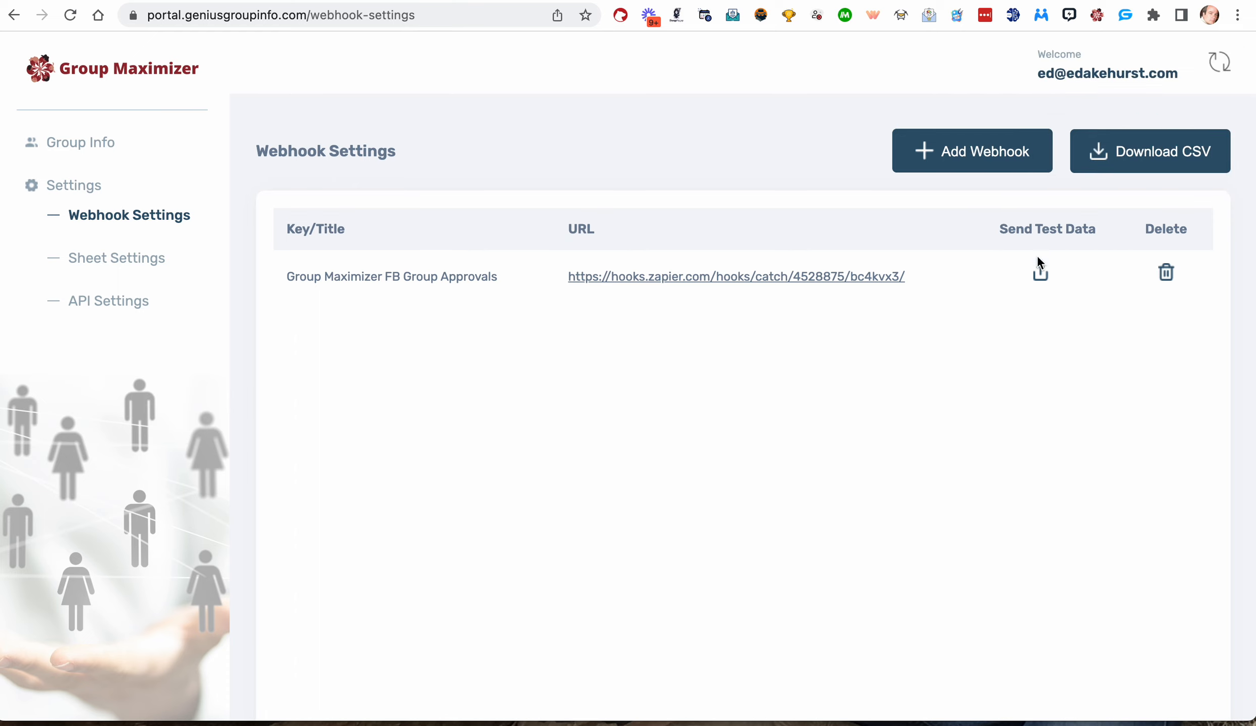
- Check the webhook entry and its actions in the Group Maximizer extension's webhook settings, and close the extension
click(1097, 15)
click(1068, 63)
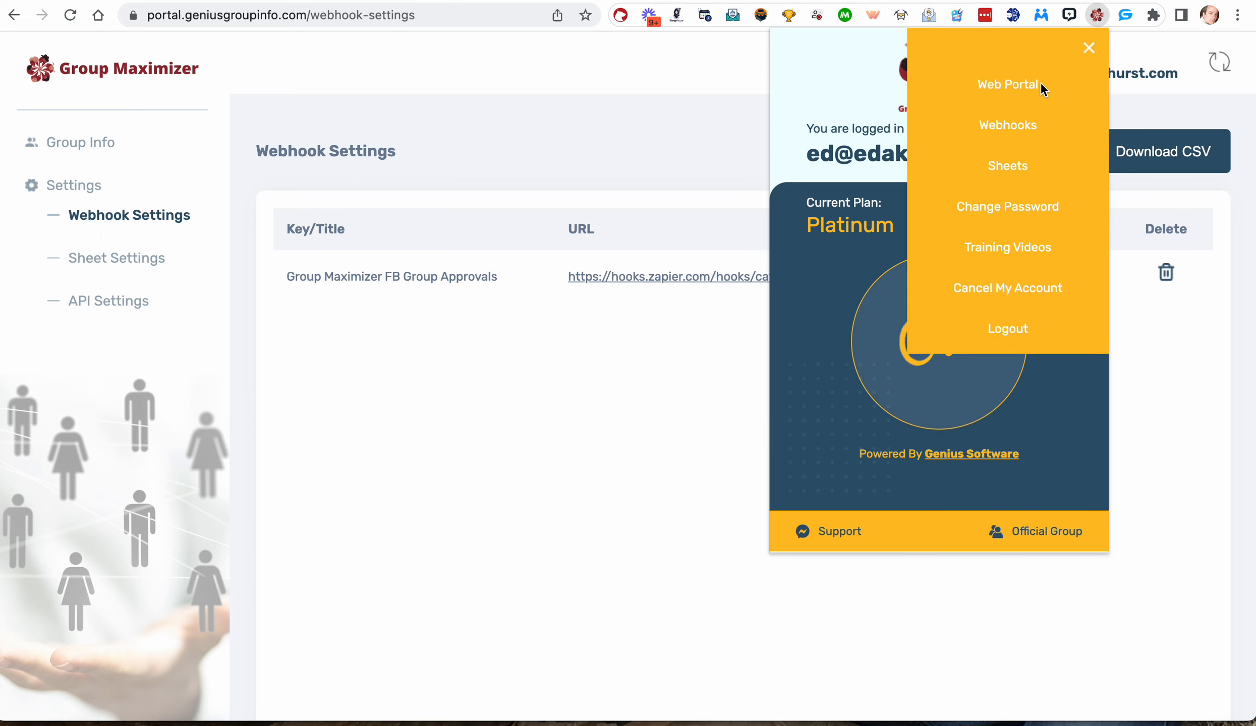
click(1011, 126)
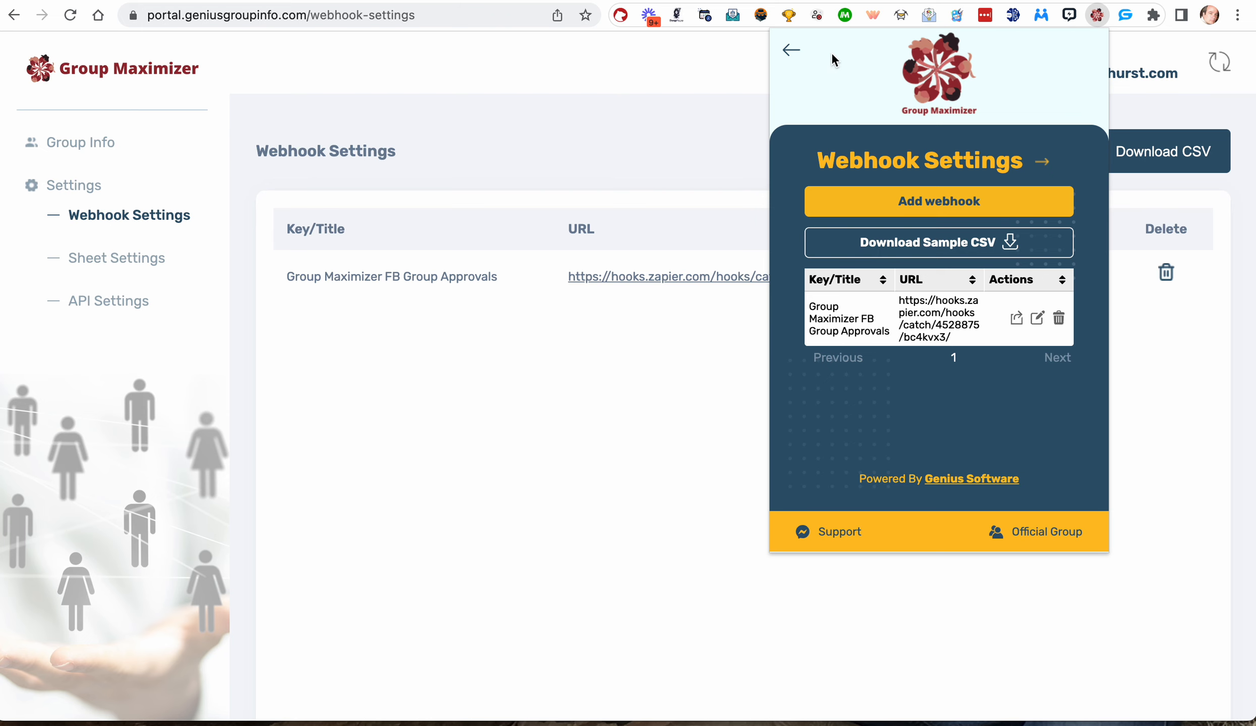
click(792, 52)
click(1069, 63)
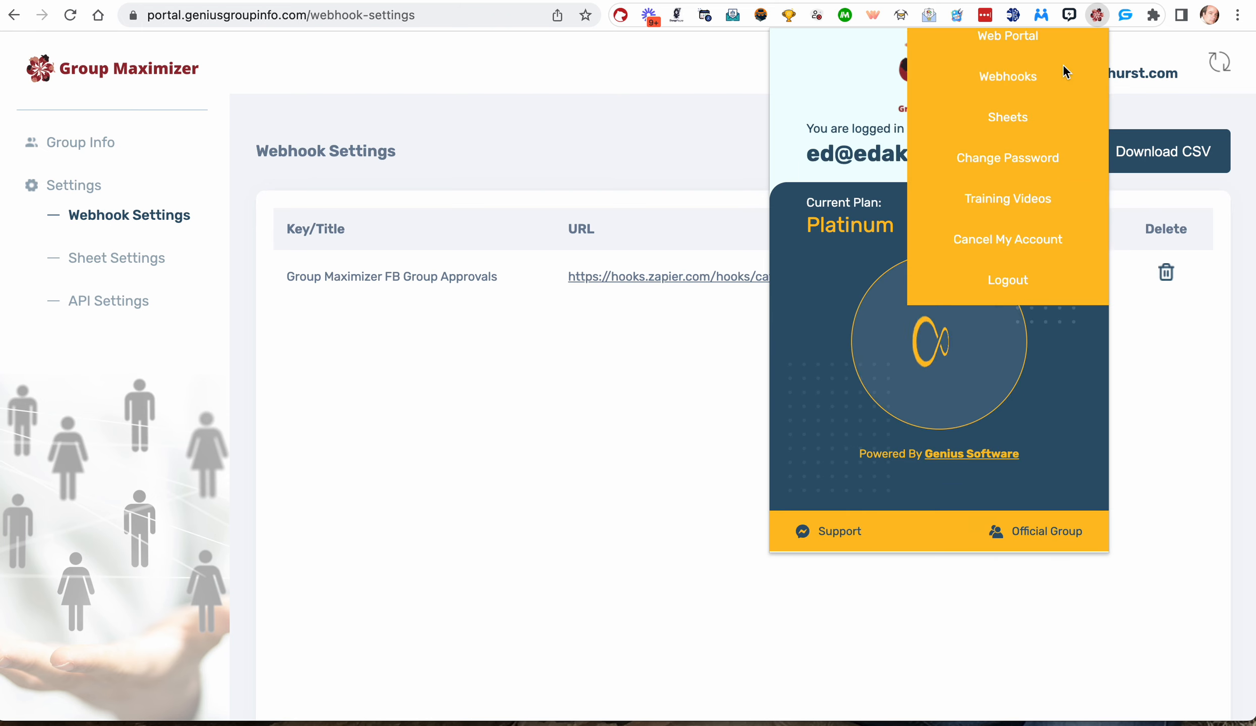
click(660, 411)
- Switch to Zapier and test the Catch Hook trigger to retrieve the sample request
click(555, 1)
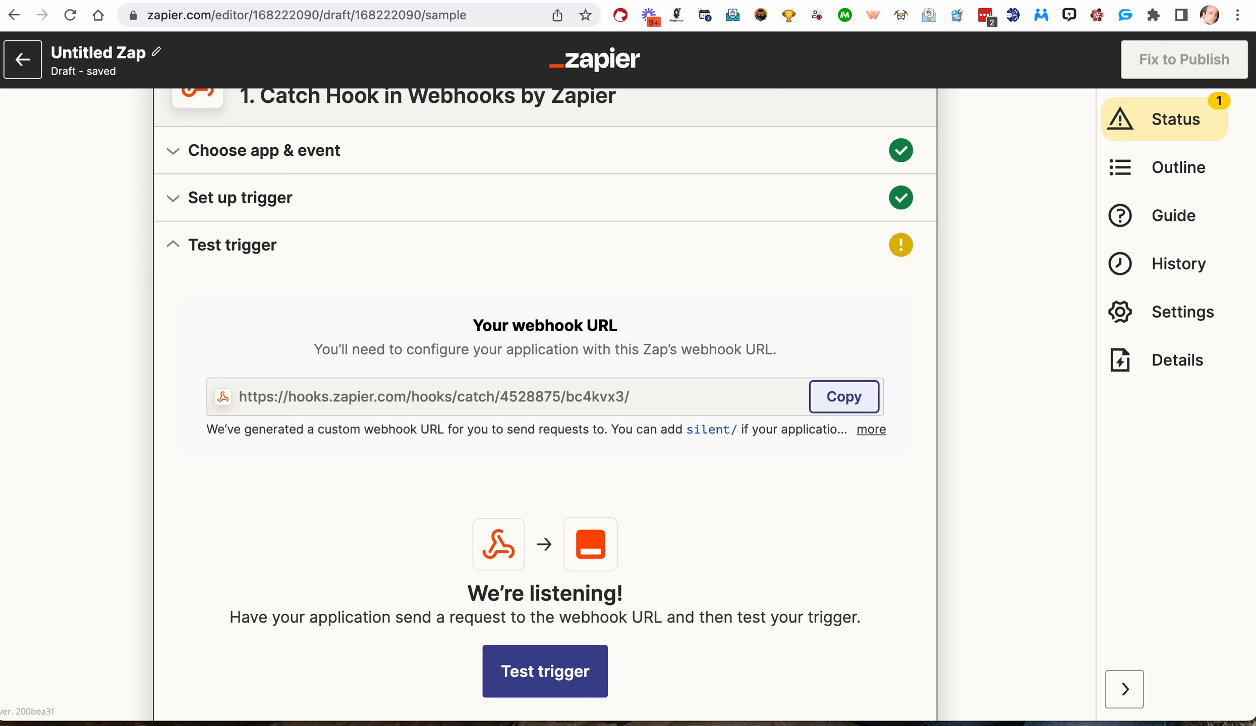
scroll(548, 255, up, 2)
scroll(548, 255, down, 3)
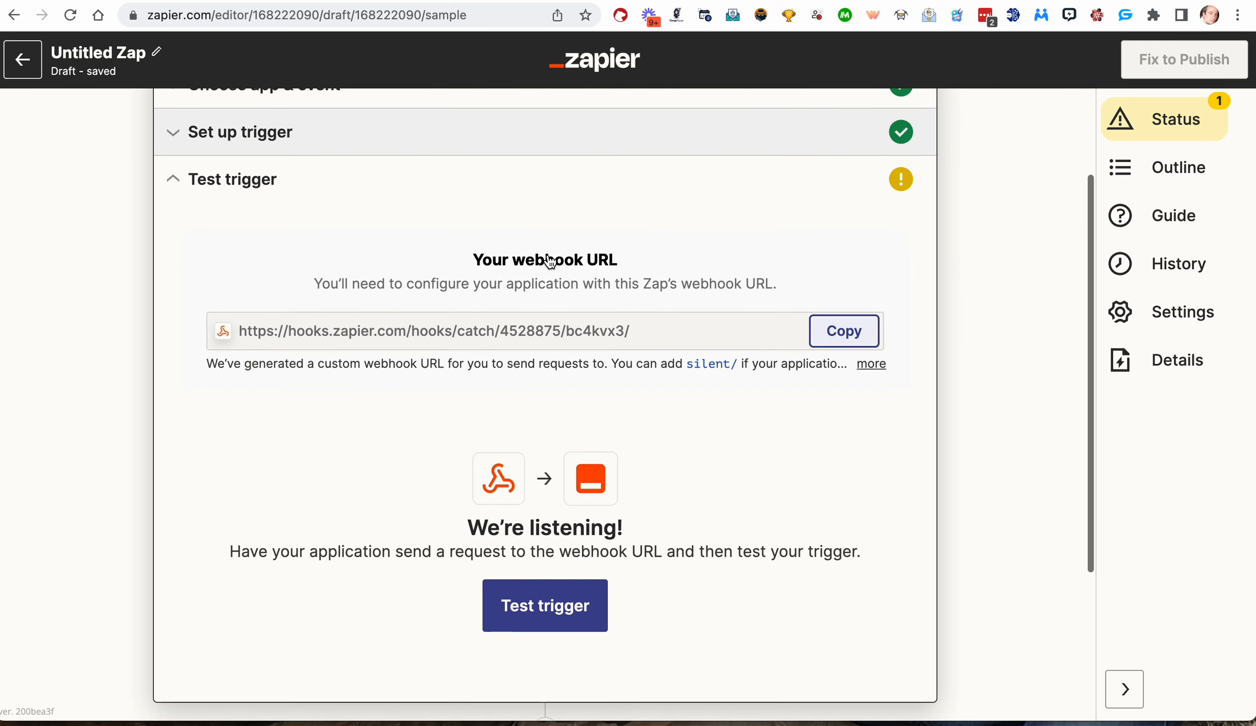
scroll(548, 255, up, 3)
scroll(548, 255, down, 3)
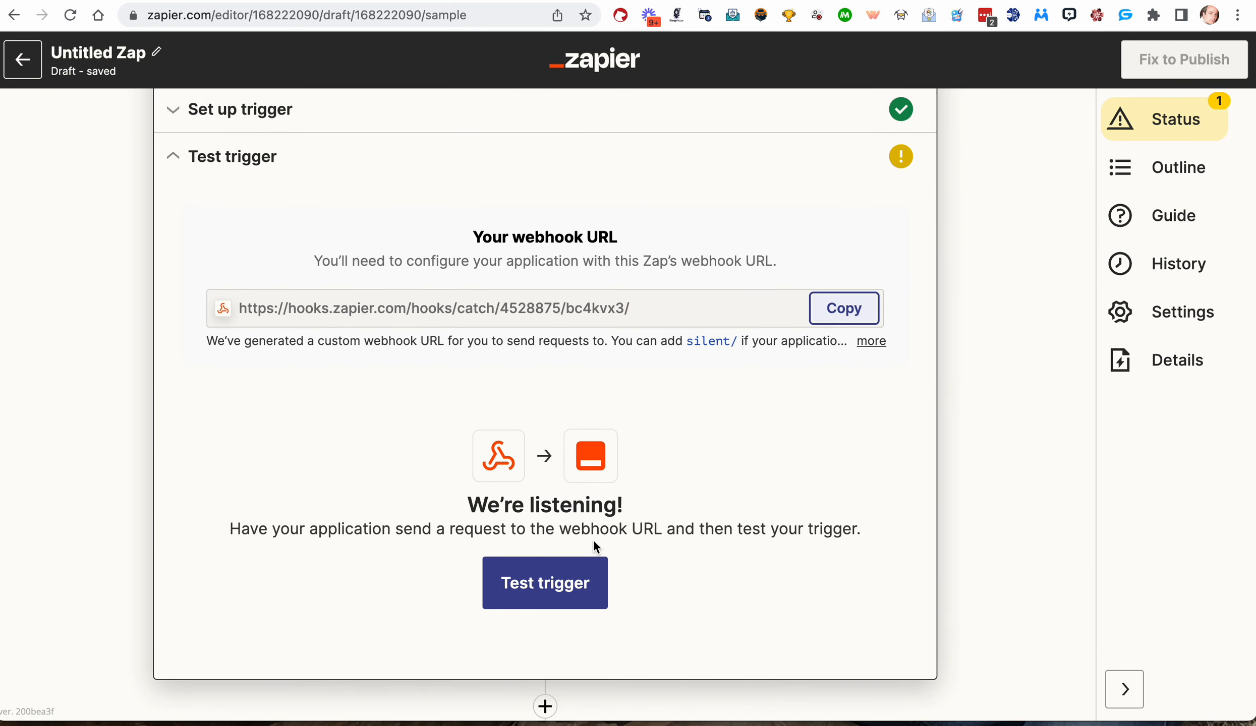
click(537, 581)
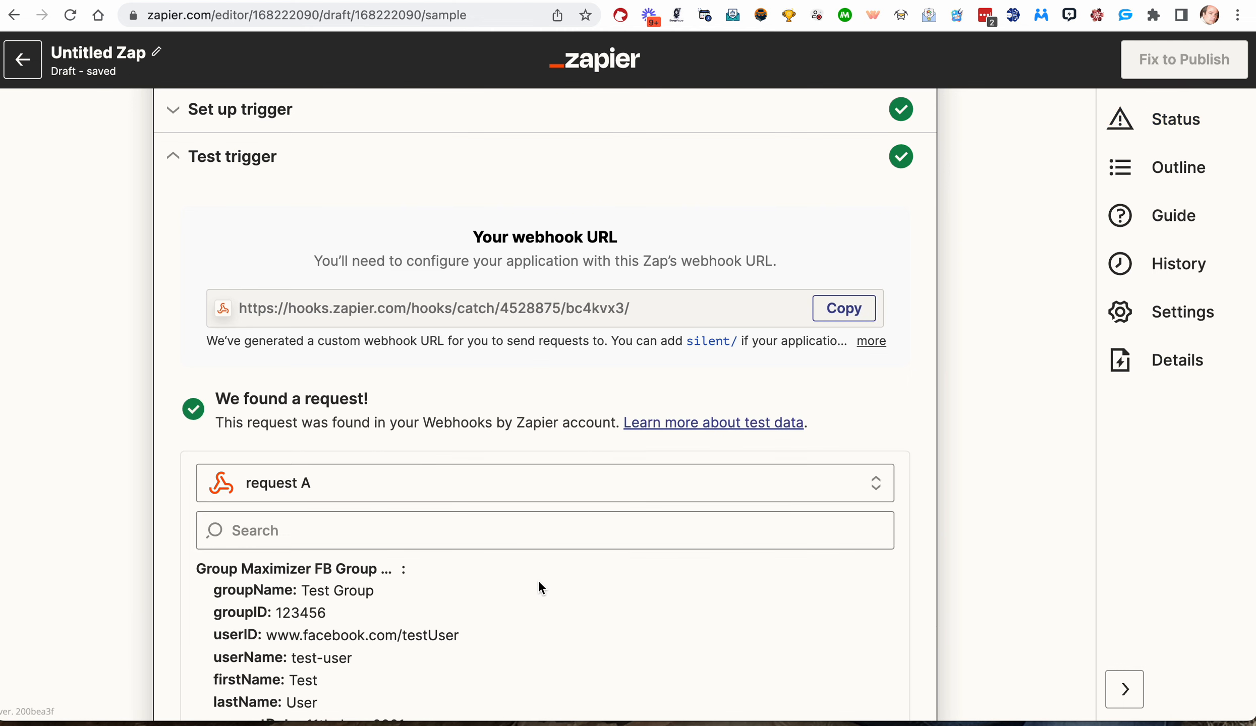
- Examine the fields of request A, from the group and user details to the membership questions and answers
scroll(537, 580, down, 3)
scroll(538, 580, up, 3)
scroll(104, 578, down, 6)
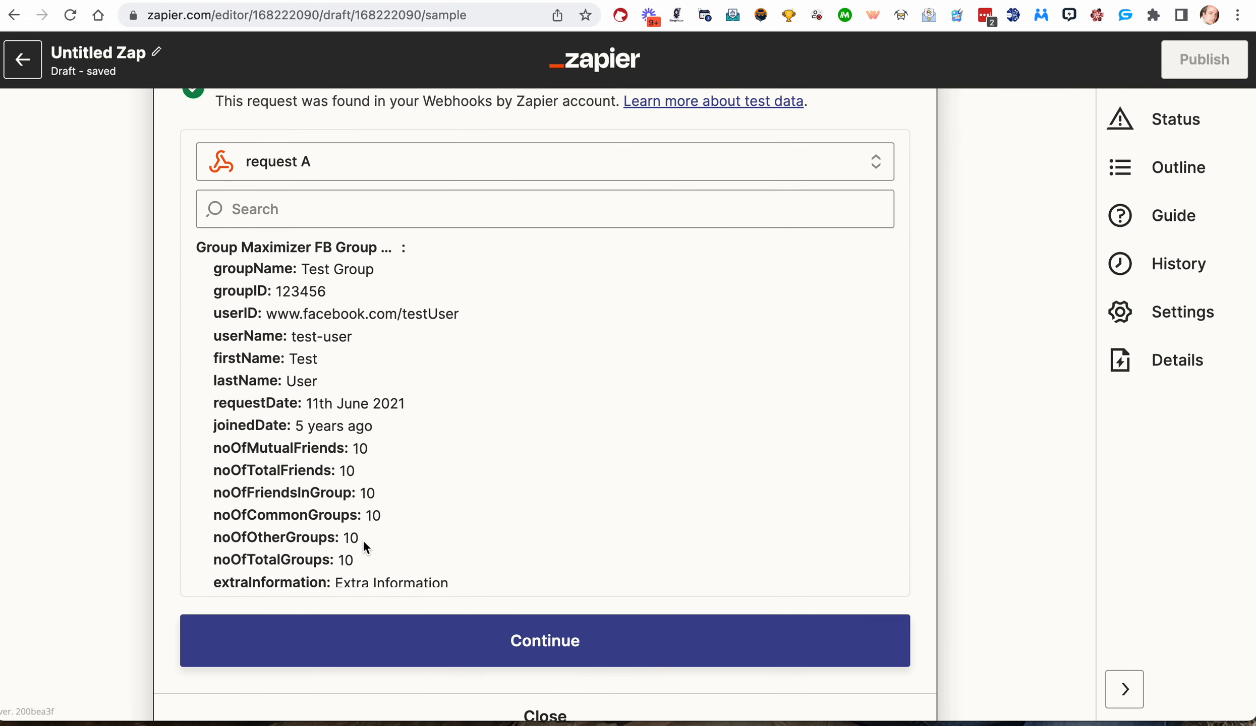
scroll(403, 580, down, 6)
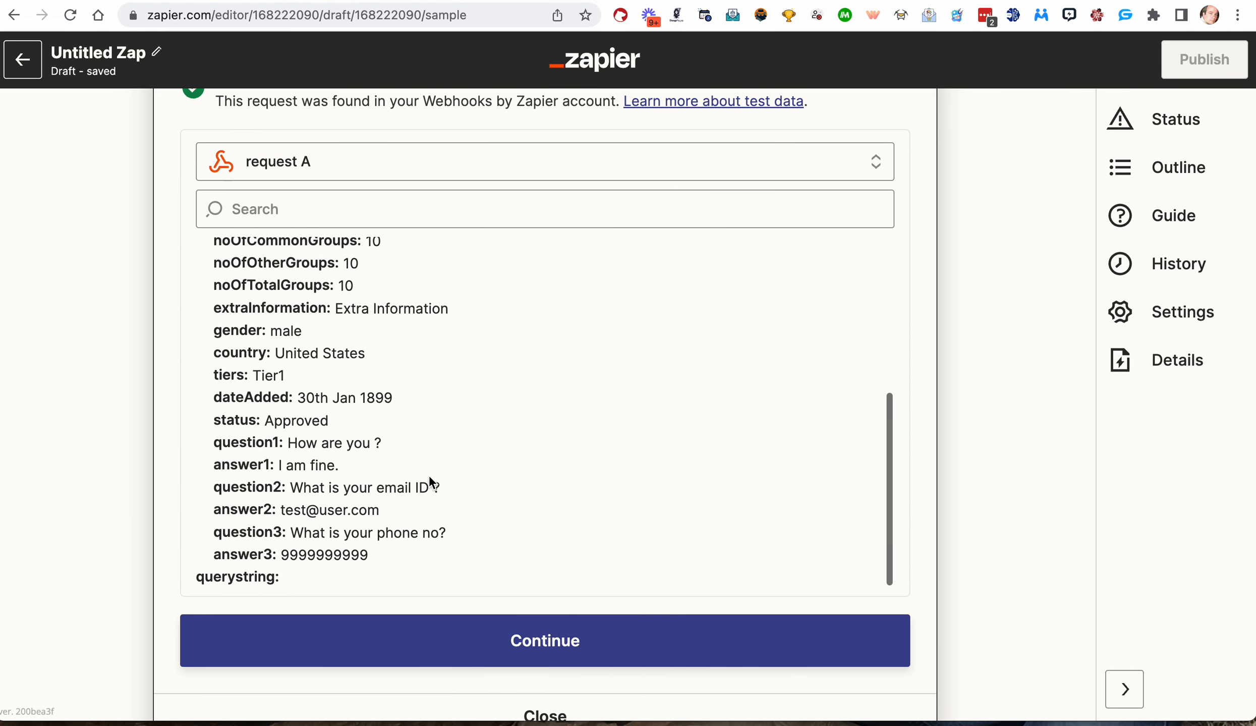
scroll(429, 475, up, 6)
scroll(404, 444, up, 3)
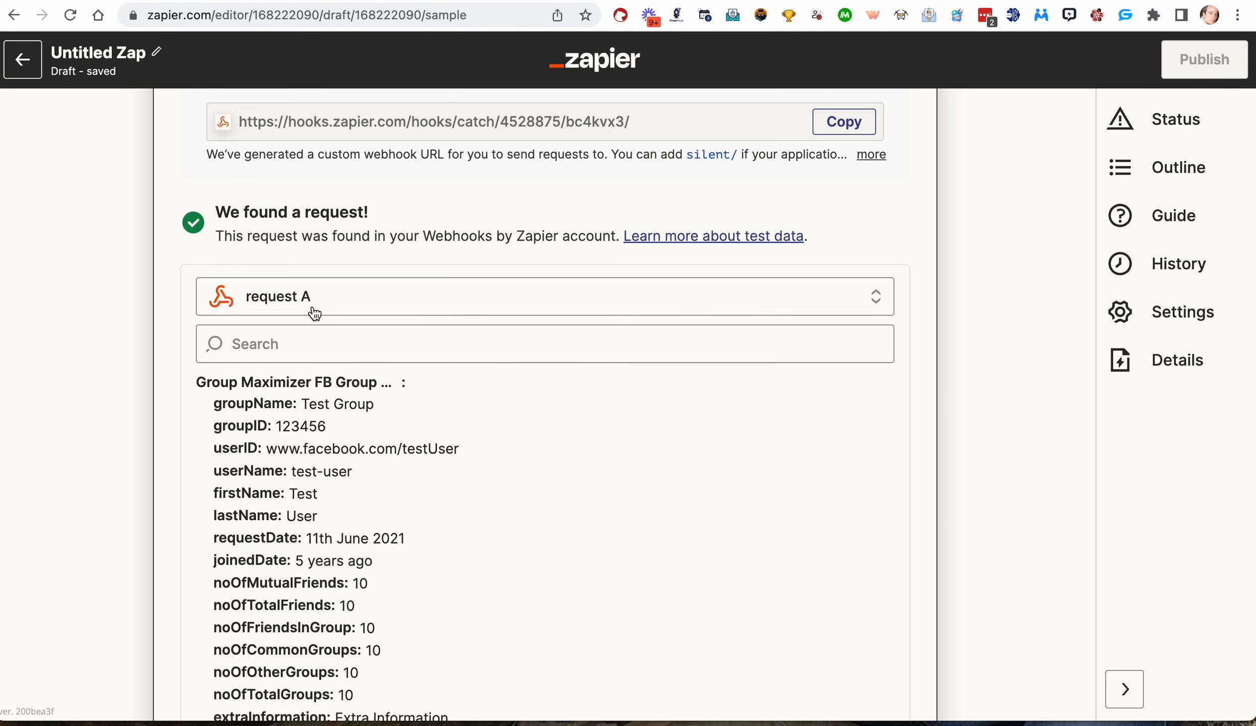
scroll(297, 401, down, 3)
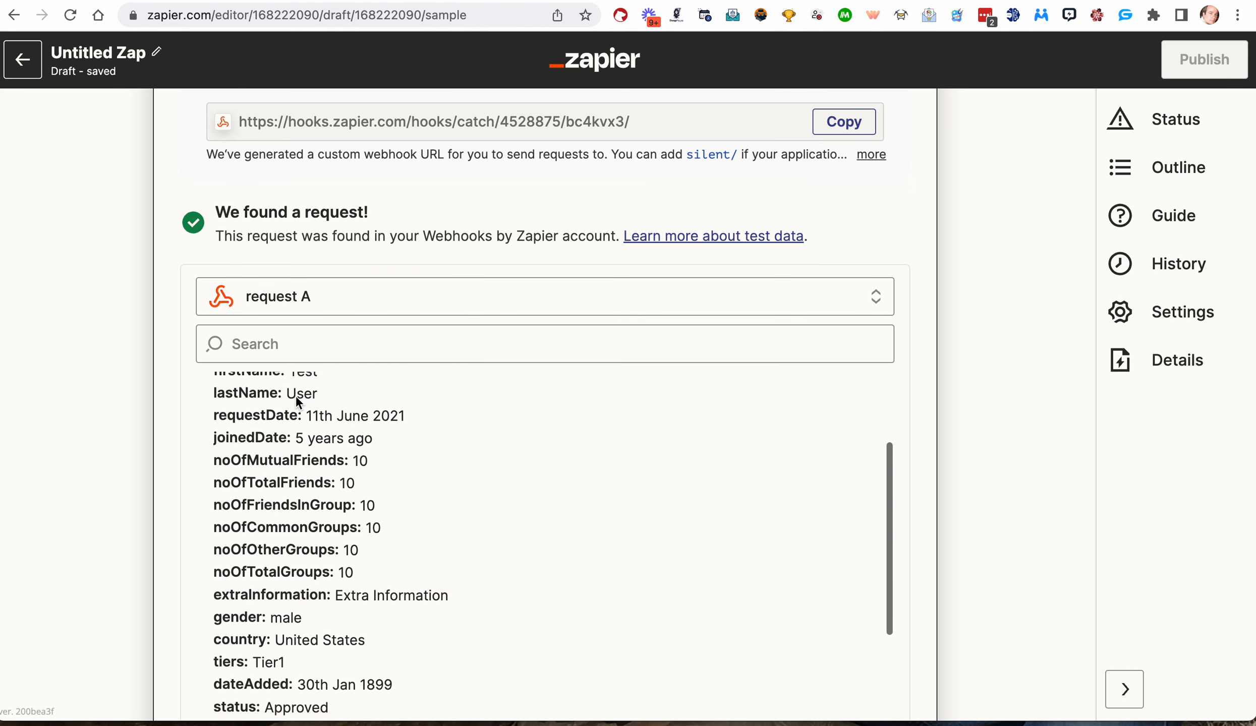
- Examine the sample answers to the email and phone questions at the end of request A
scroll(296, 395, down, 6)
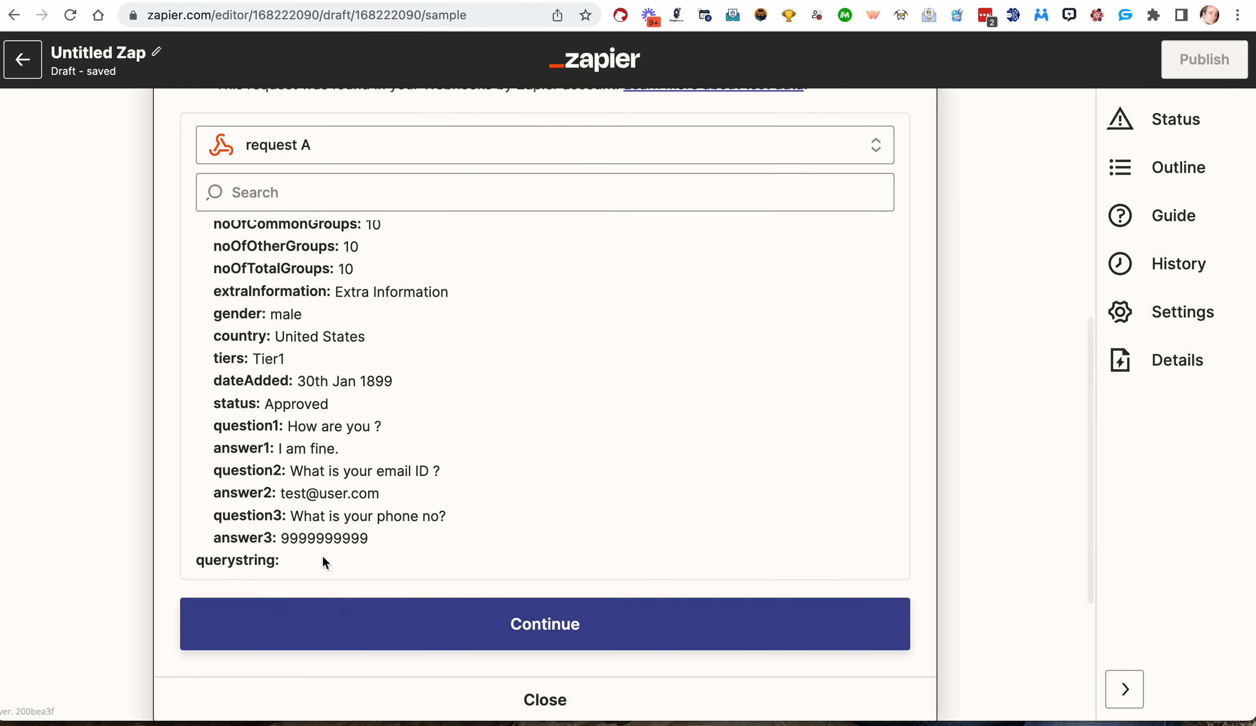
drag(414, 494, 211, 495)
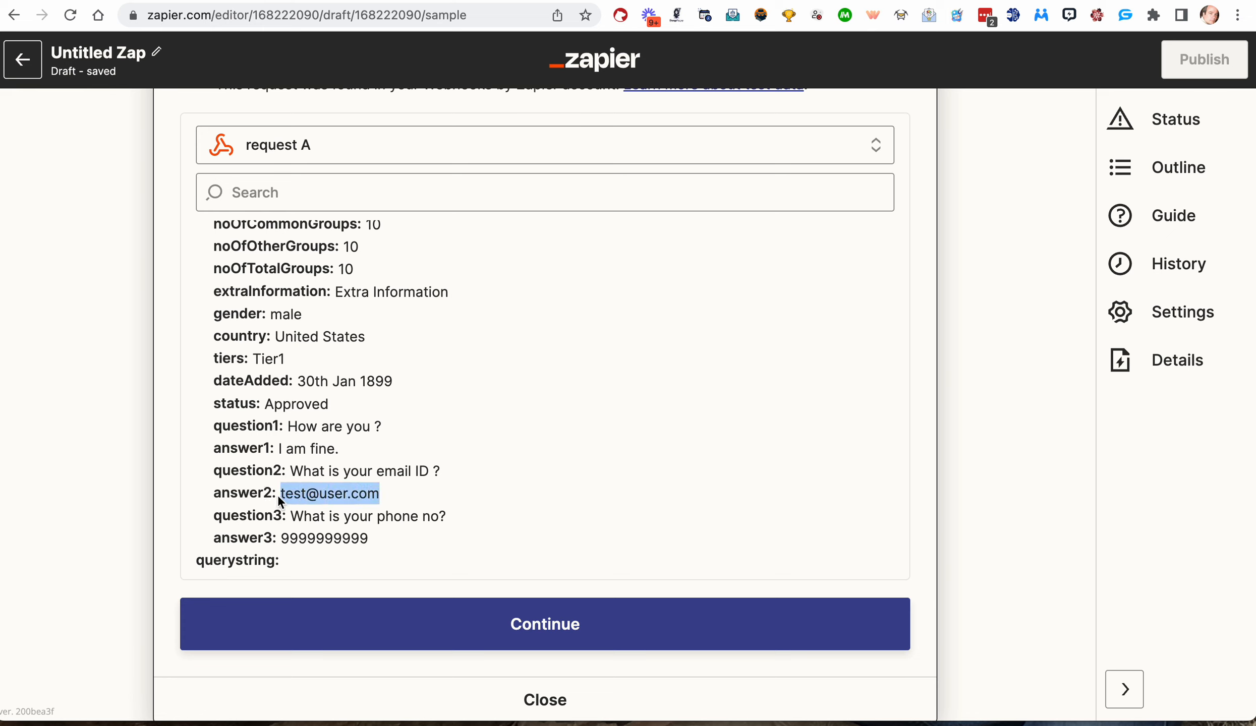
drag(380, 543, 285, 539)
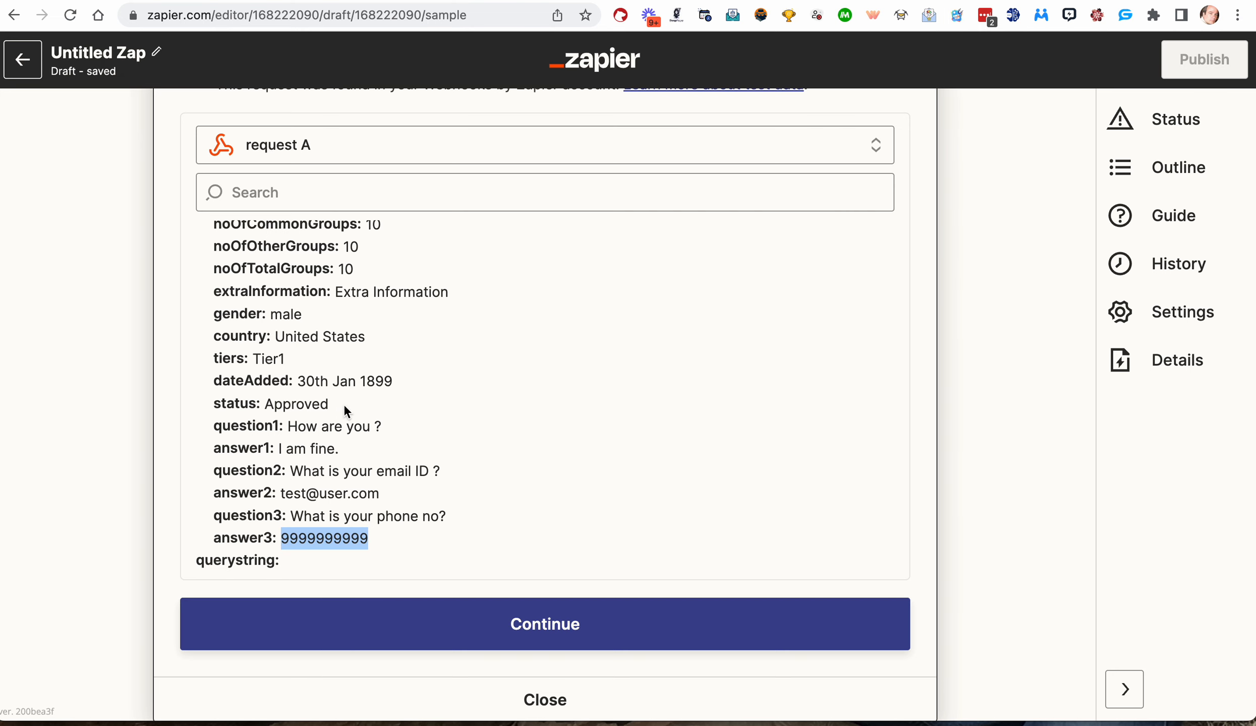
- Recheck the webhook URL and the full sample data of request A, and continue past the trigger test
scroll(386, 432, up, 1)
scroll(396, 291, up, 6)
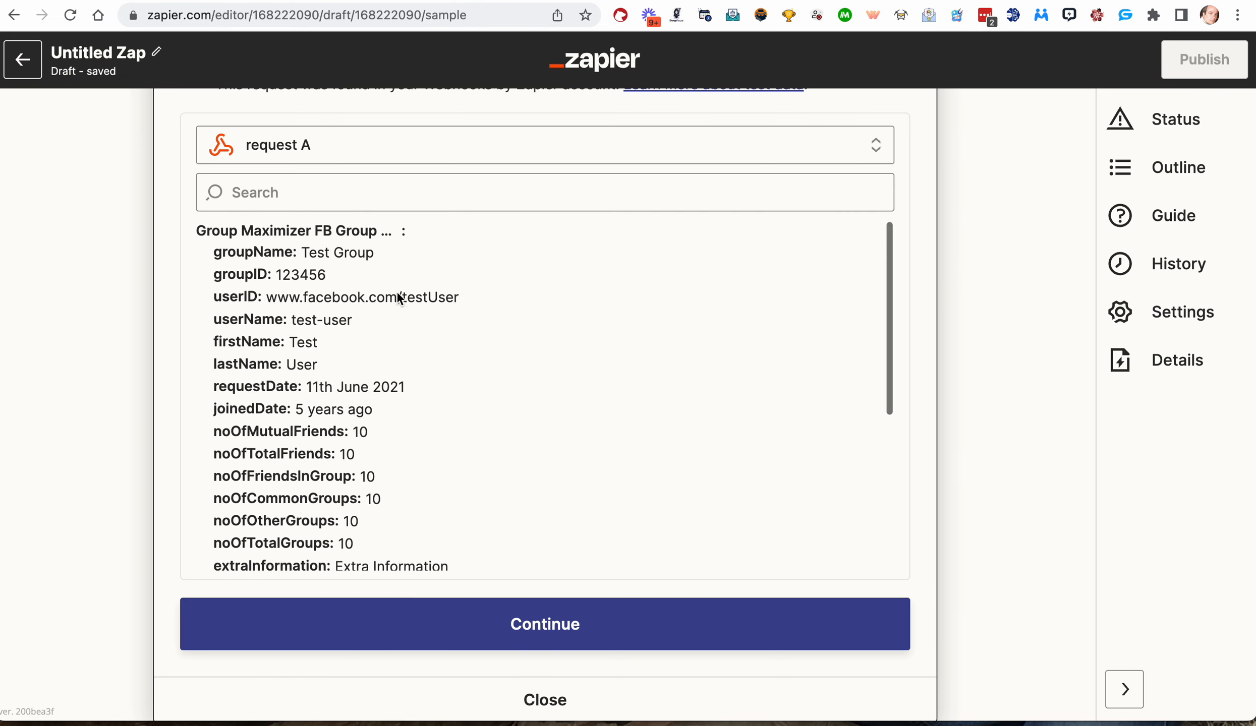
scroll(397, 291, up, 5)
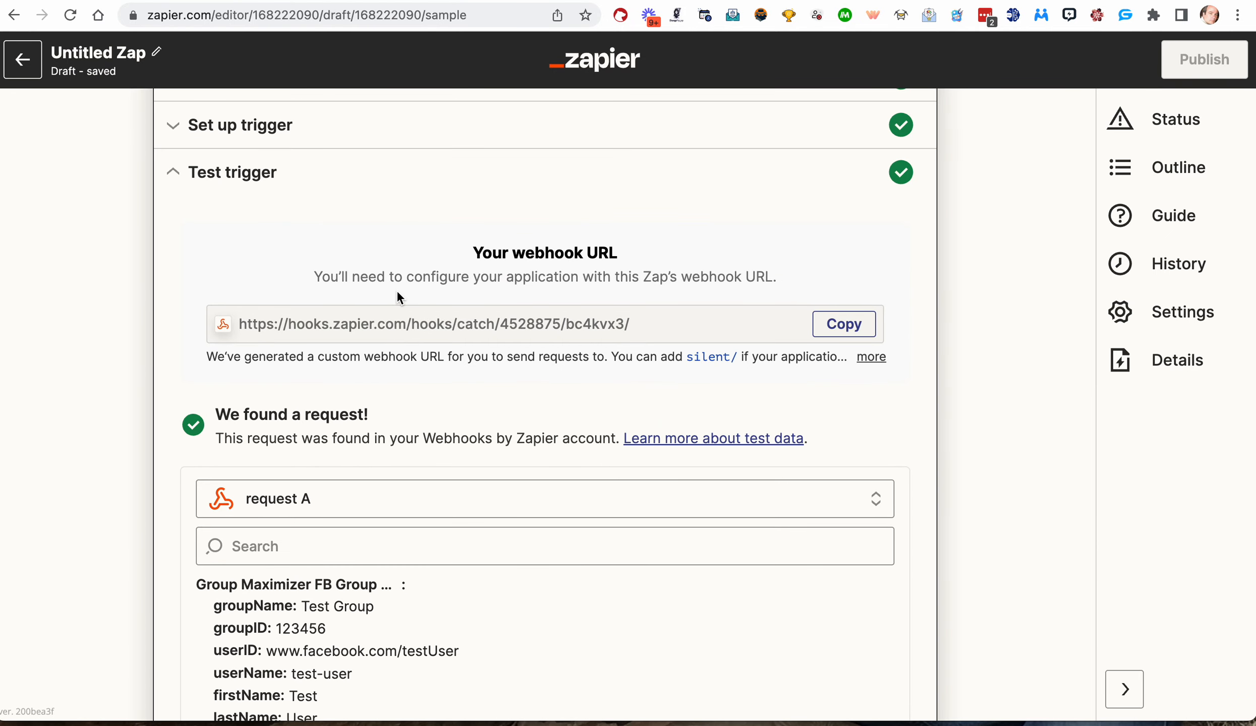
scroll(398, 293, up, 2)
scroll(397, 293, down, 10)
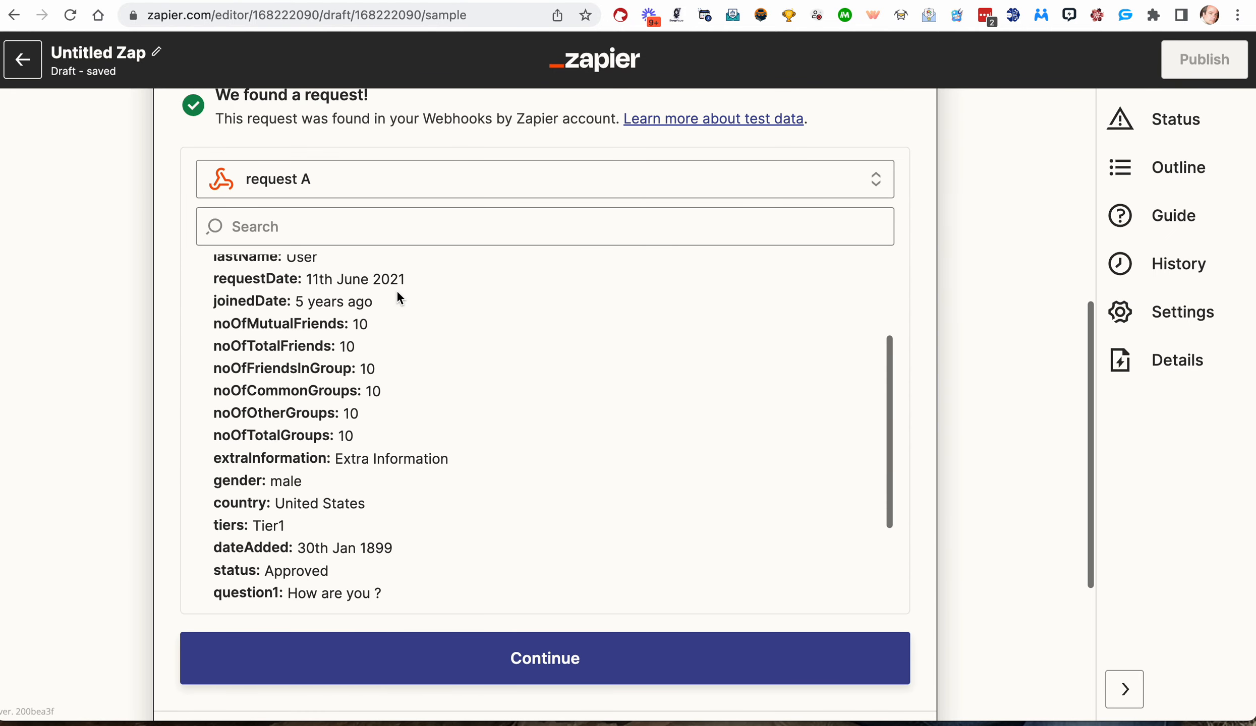
scroll(397, 292, down, 1)
scroll(559, 572, down, 2)
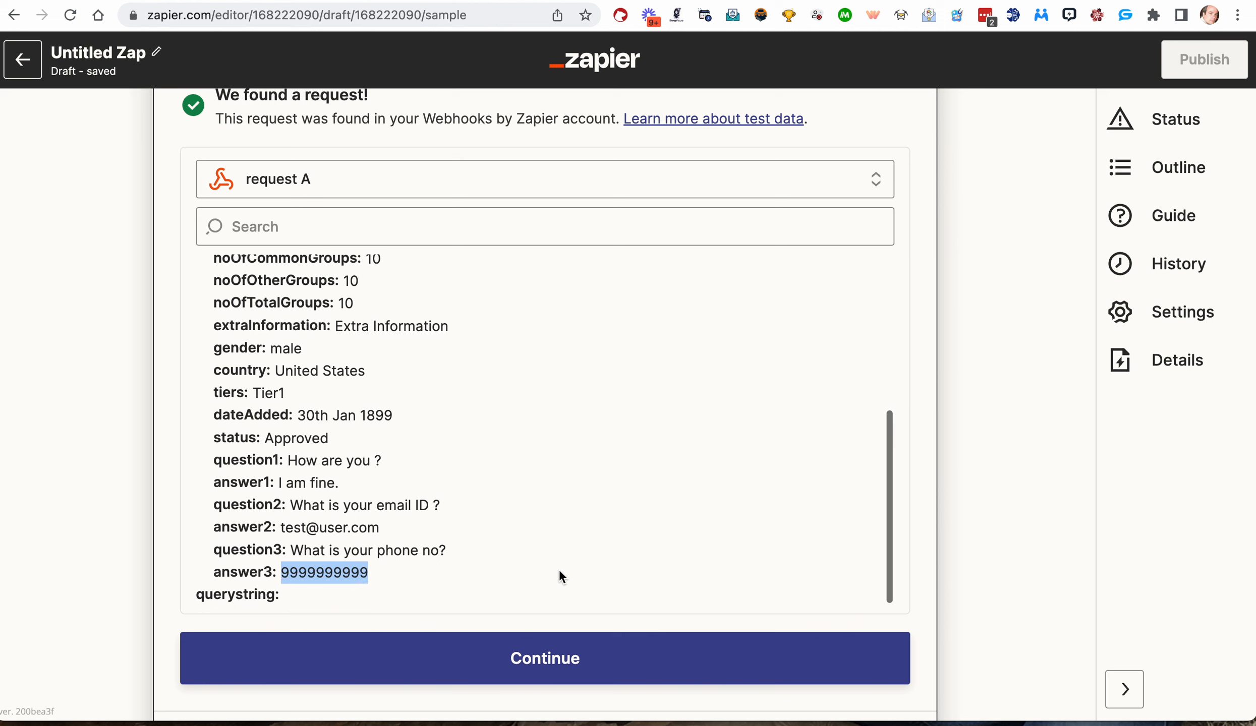
scroll(559, 572, up, 1)
click(555, 661)
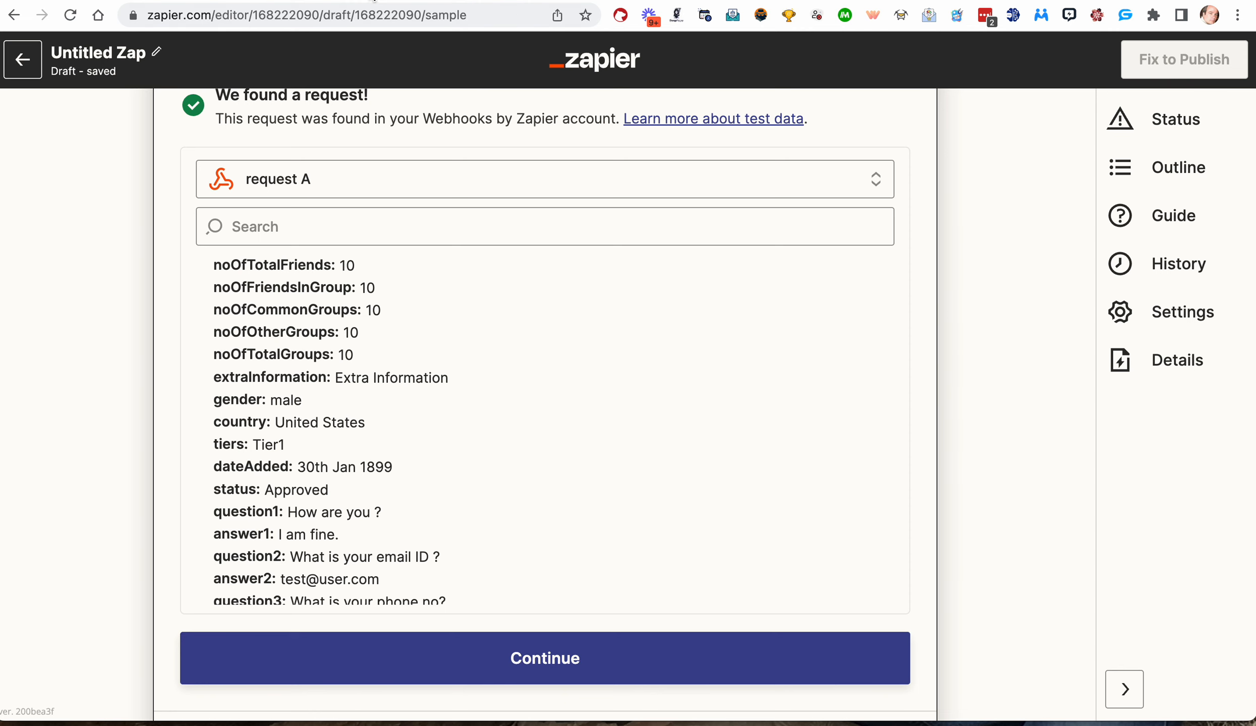
- Switch to Facebook and open the Group Maximizer group from the list of groups
click(216, 0)
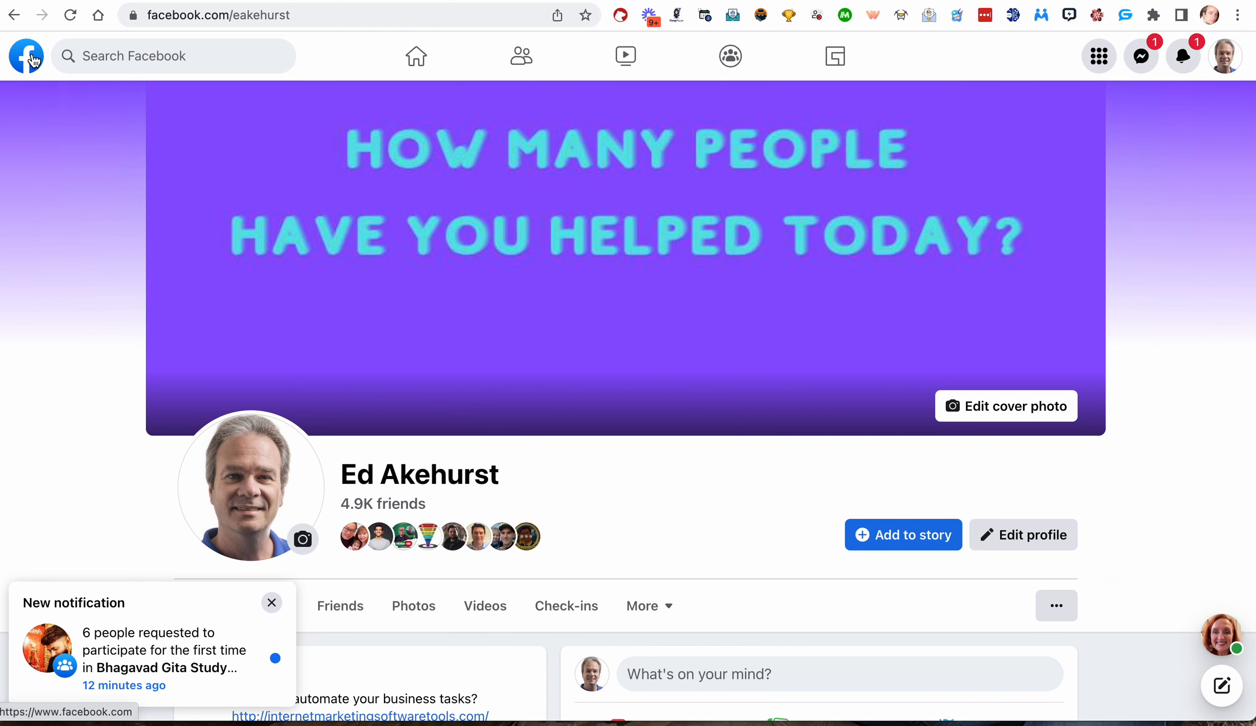
click(31, 59)
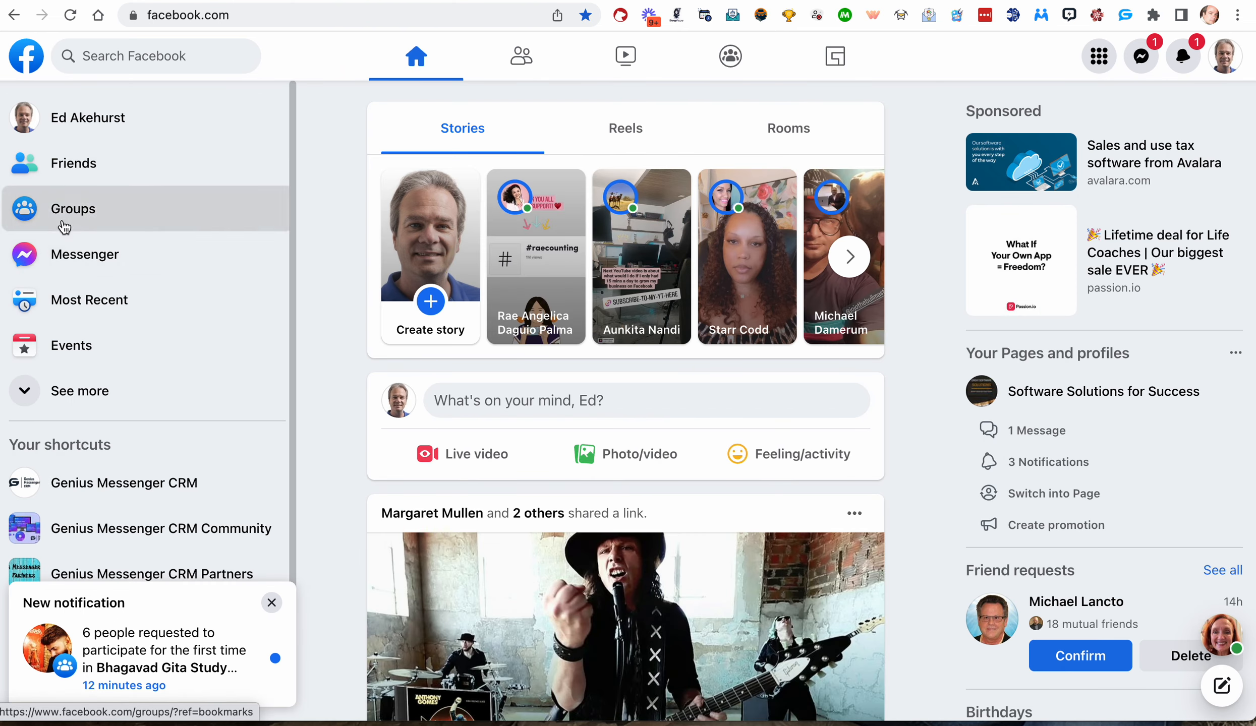
click(64, 210)
scroll(119, 444, down, 2)
scroll(118, 466, down, 5)
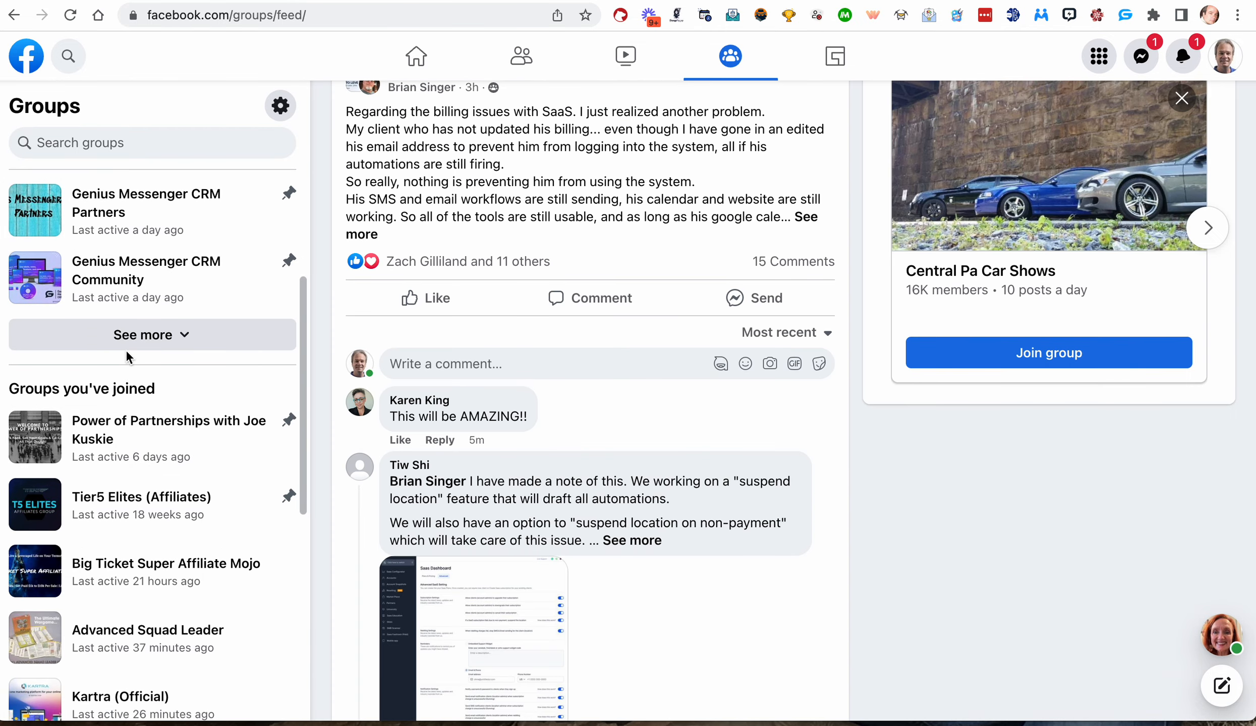
click(129, 344)
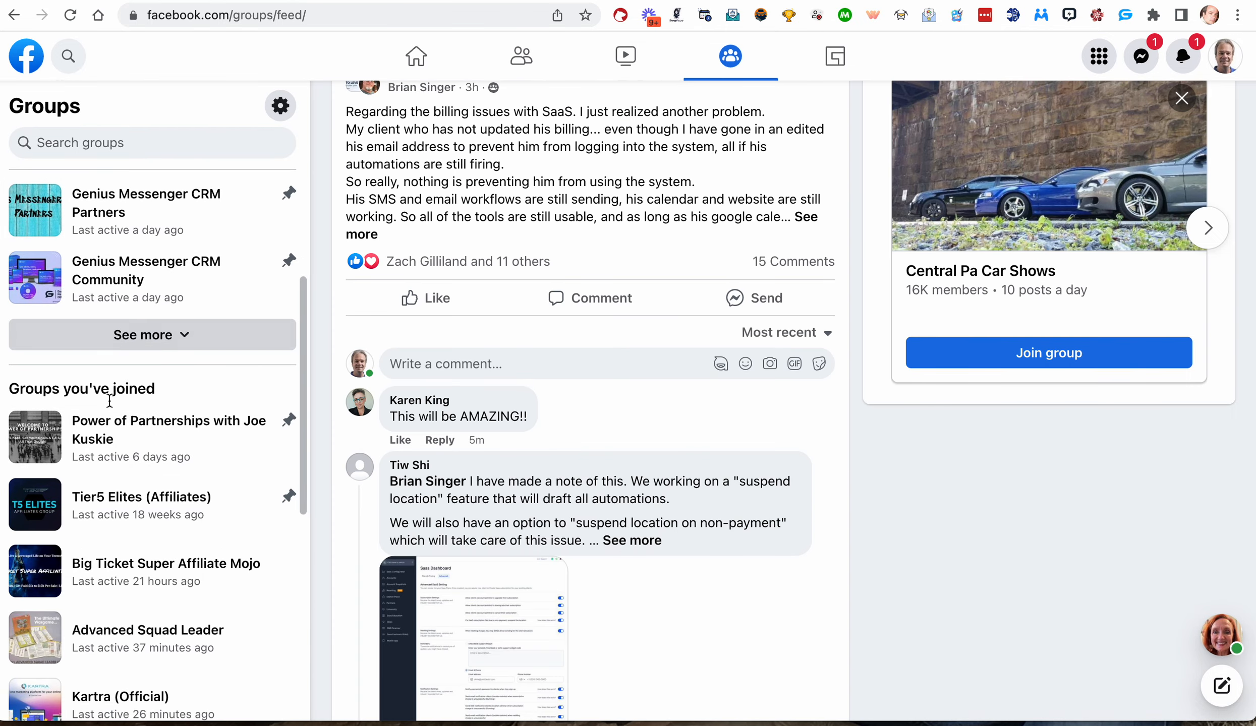
click(40, 414)
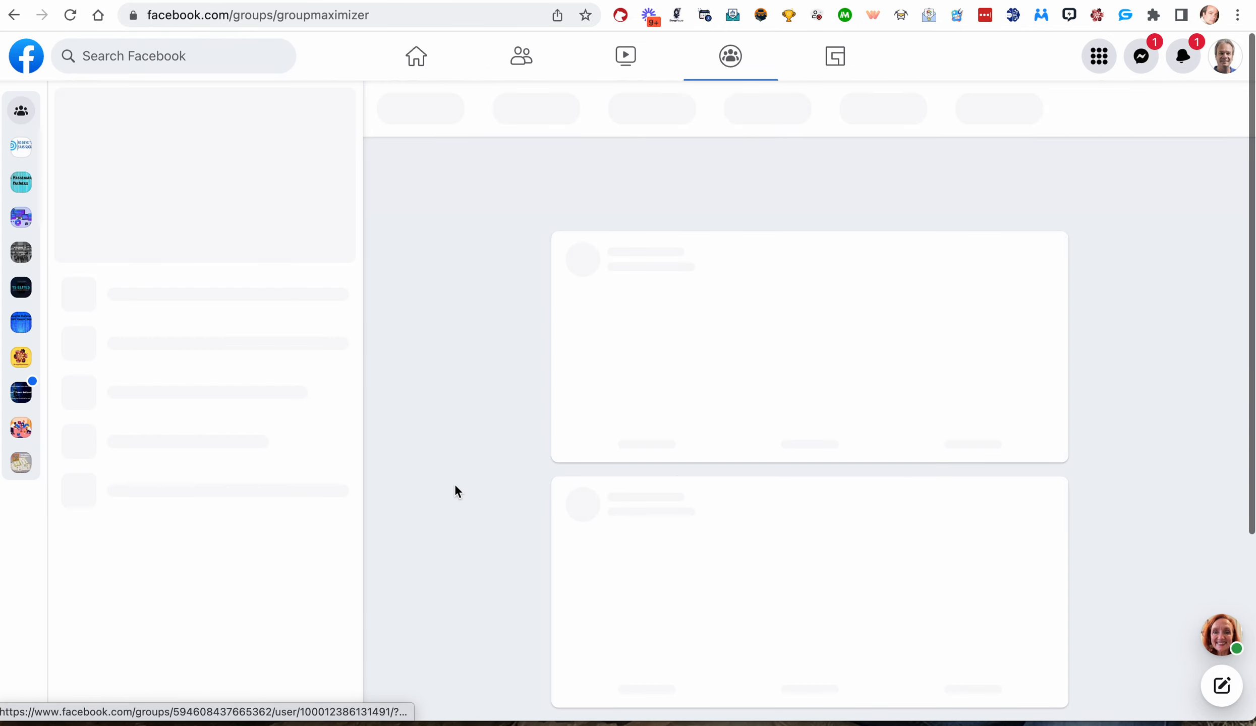
- Open the group's pending member requests and reload the page
scroll(420, 447, down, 2)
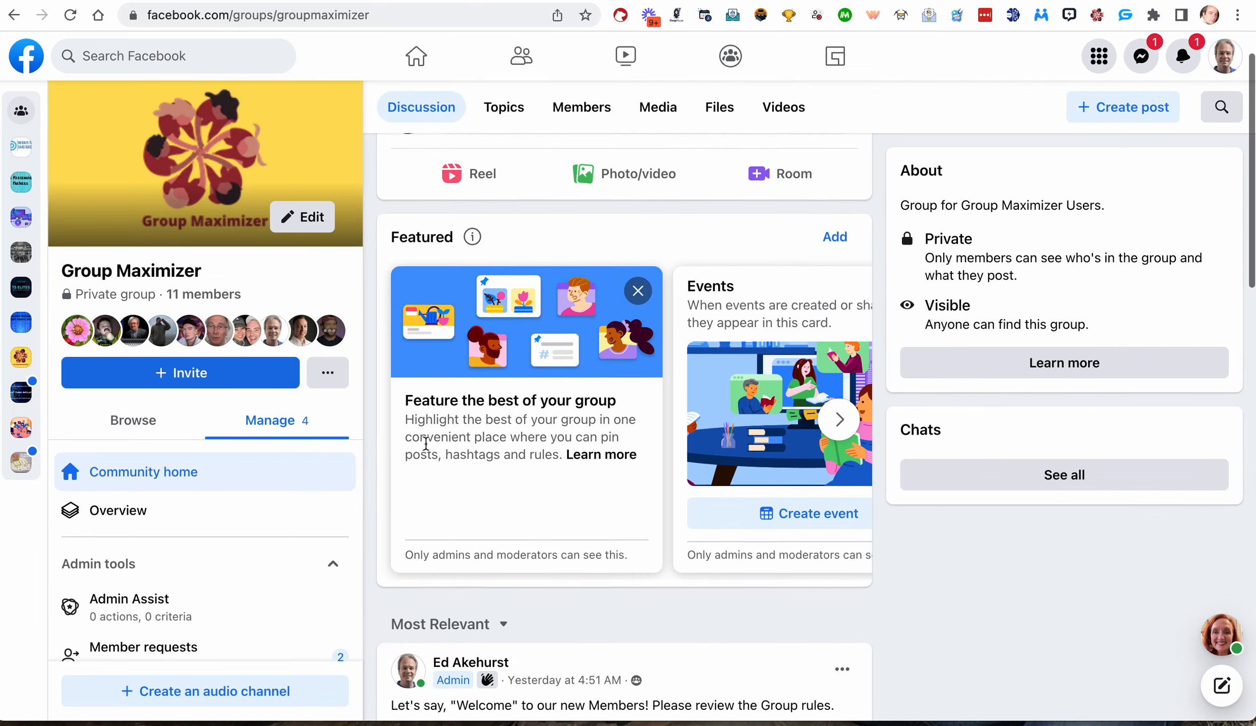
scroll(261, 533, down, 5)
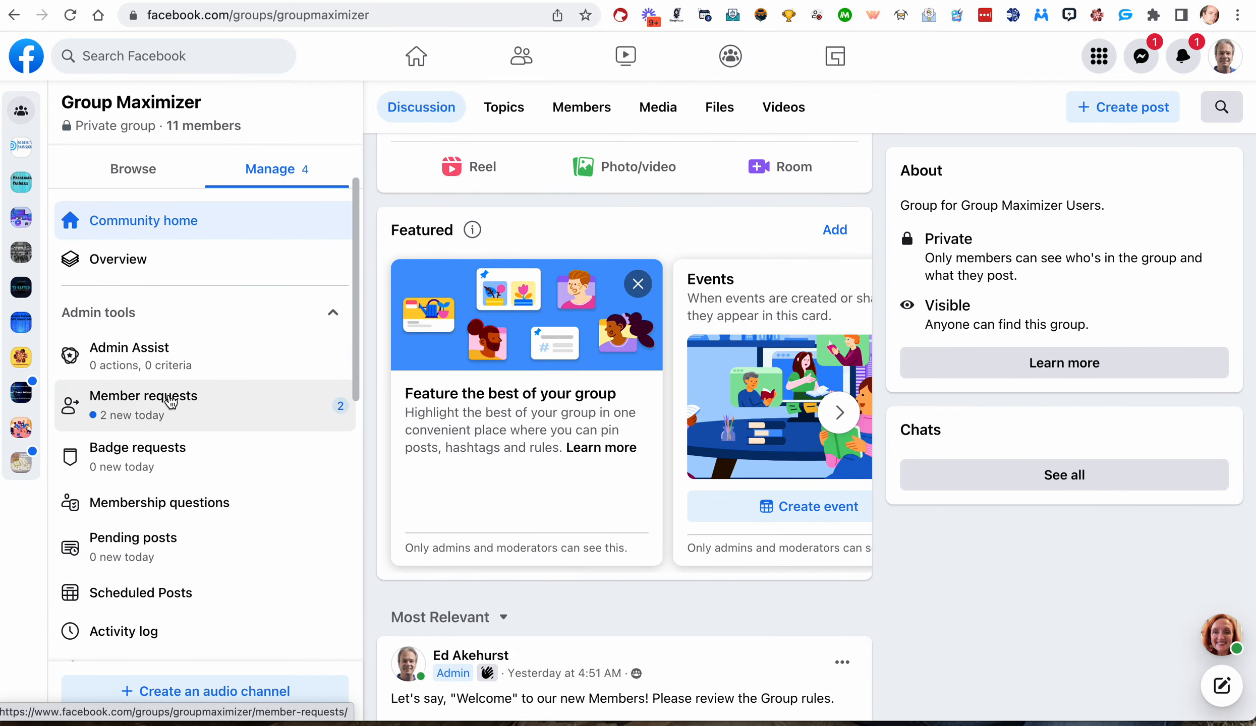
click(169, 398)
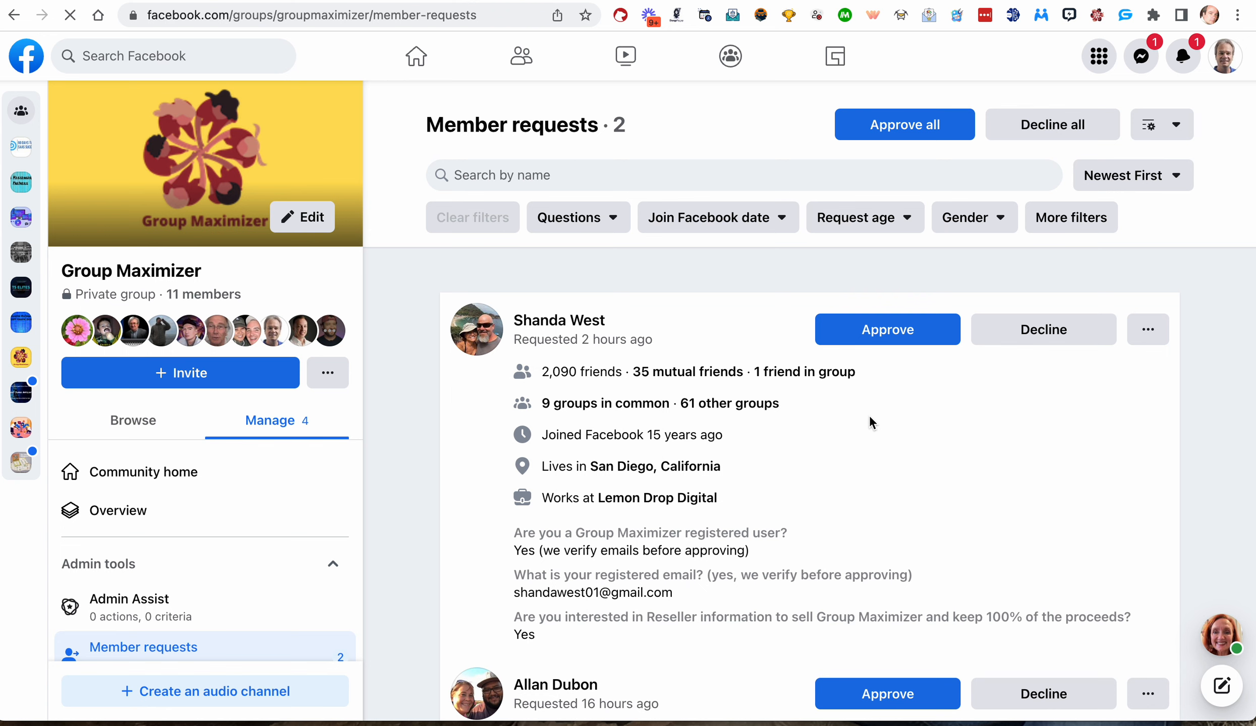
key(super+r)
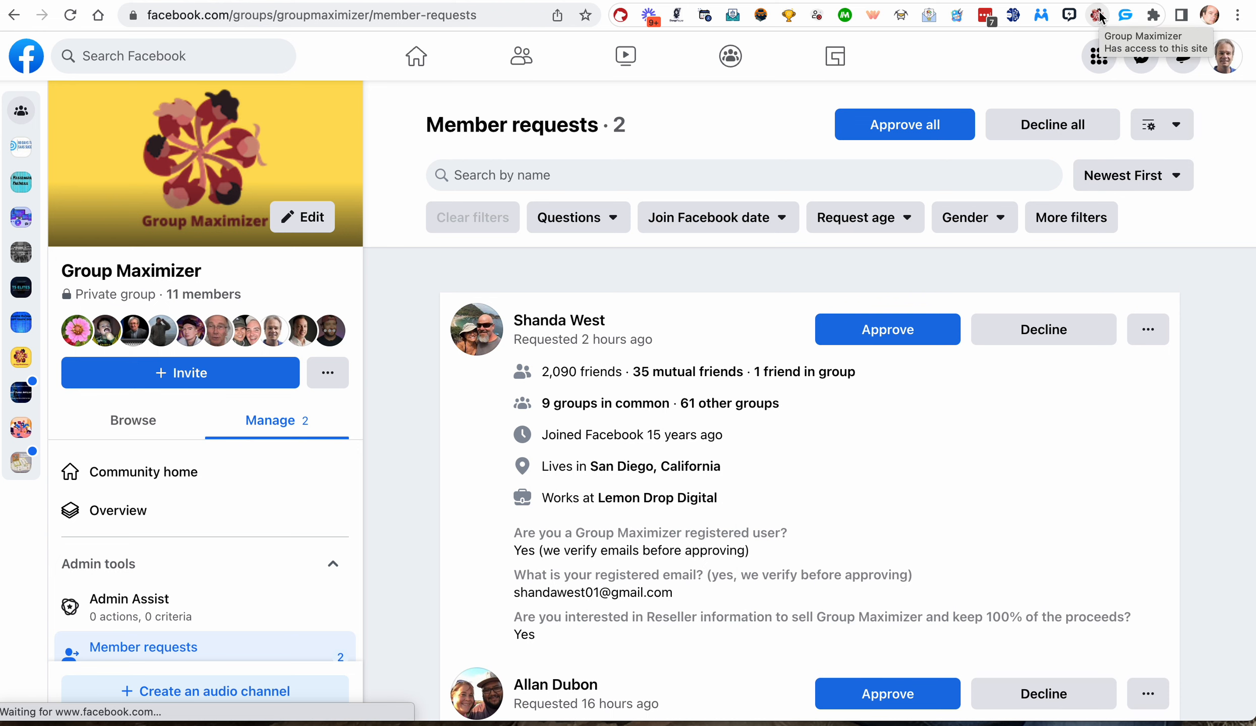
- Enable Group Maximizer automation for the group and start Select & Approve for the newest member request
click(1098, 17)
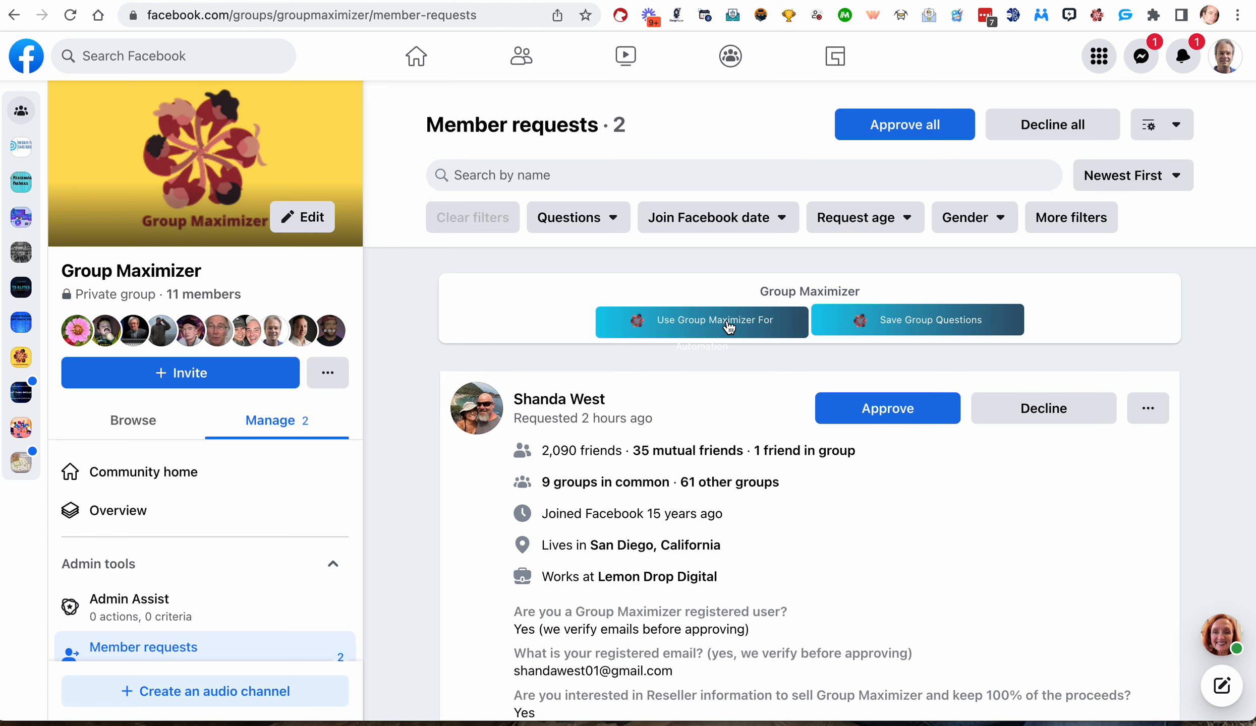
click(729, 327)
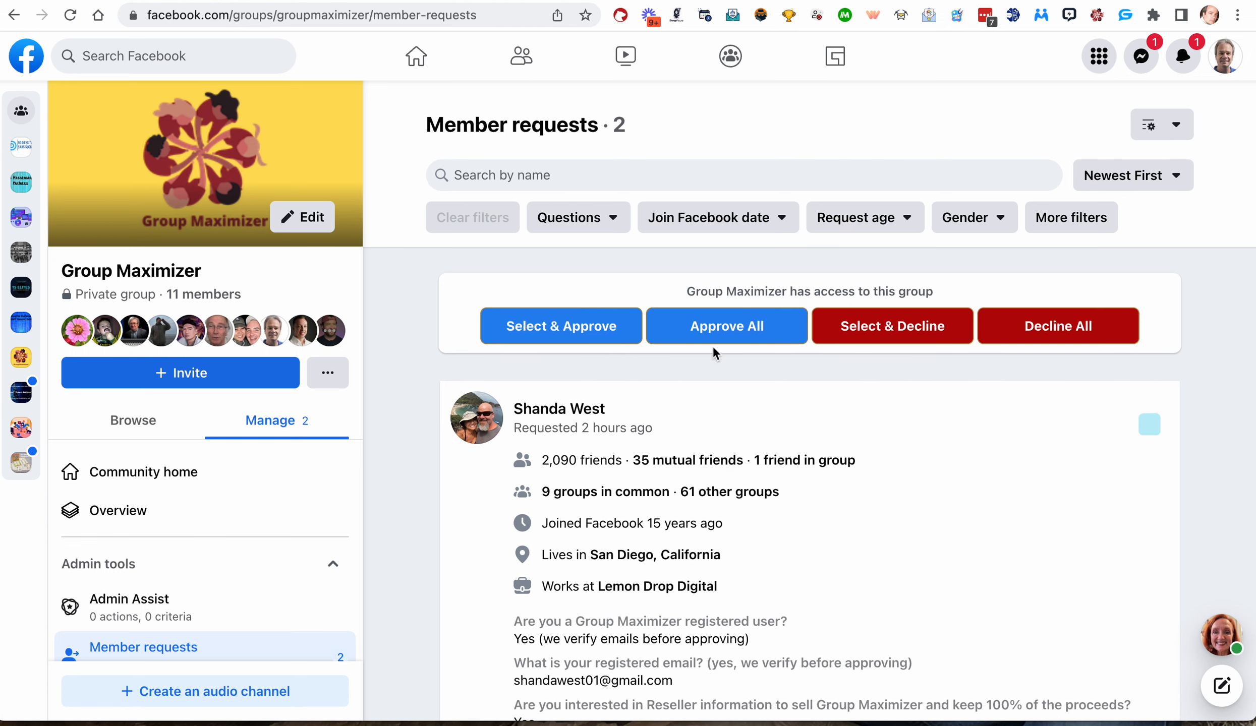
scroll(715, 350, down, 2)
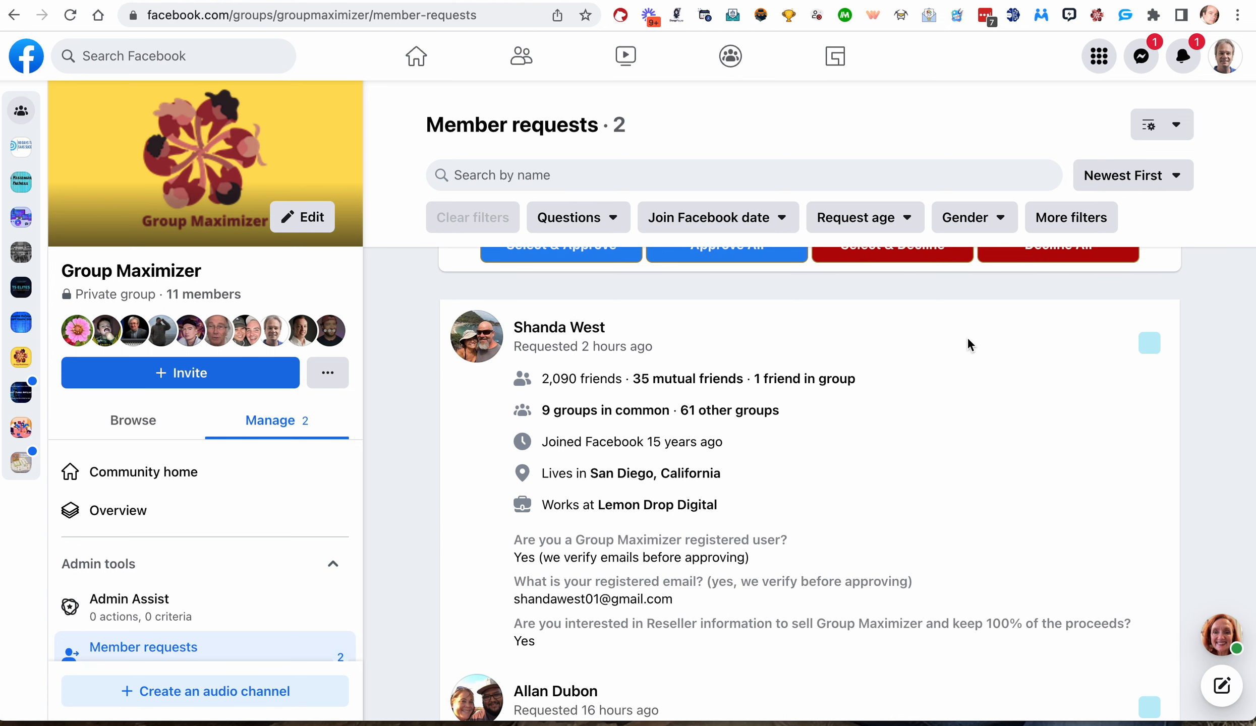
click(1149, 343)
scroll(1034, 401, up, 2)
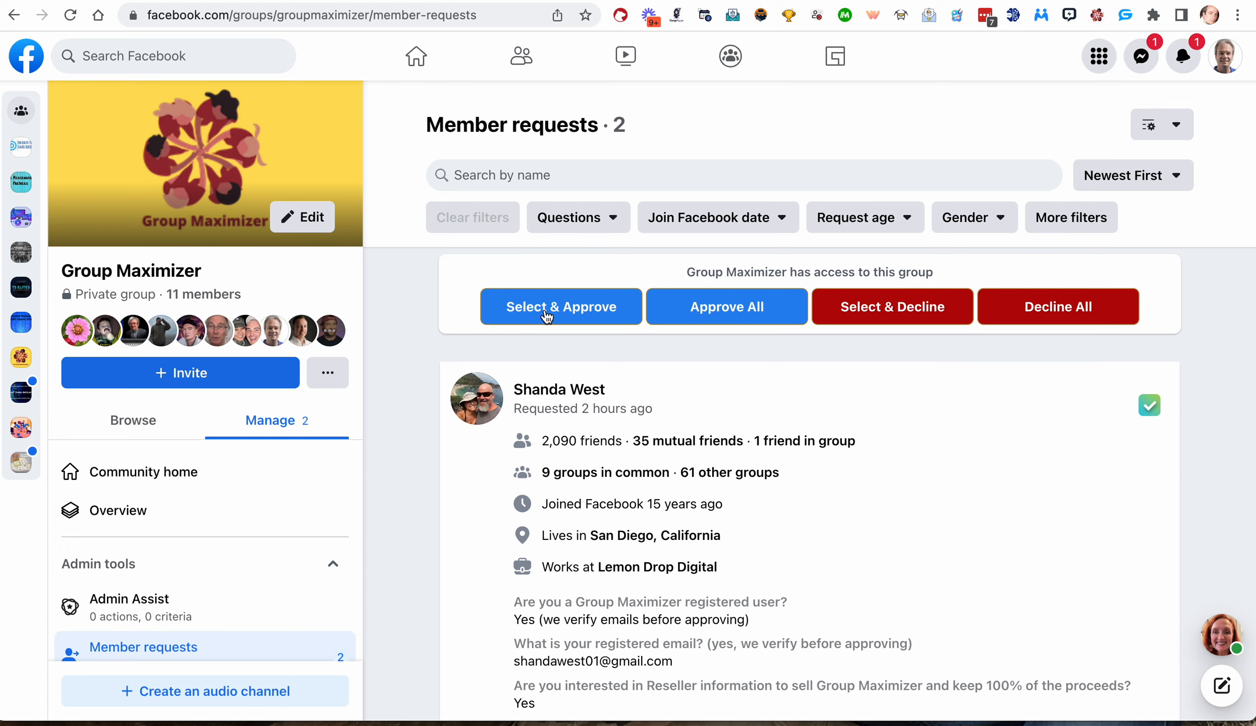
click(546, 307)
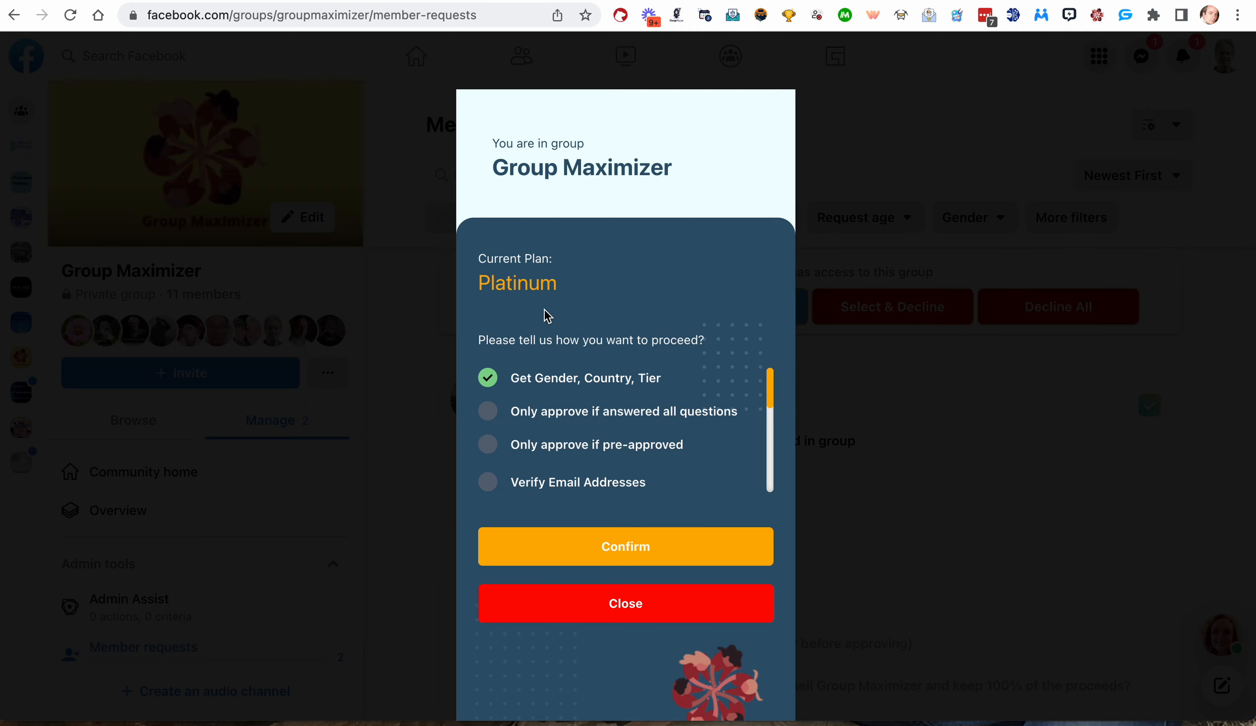
- Send the approval data to the Group Maximizer FB Group Approvals webhook and turn off sending to Google Sheet
scroll(597, 398, down, 5)
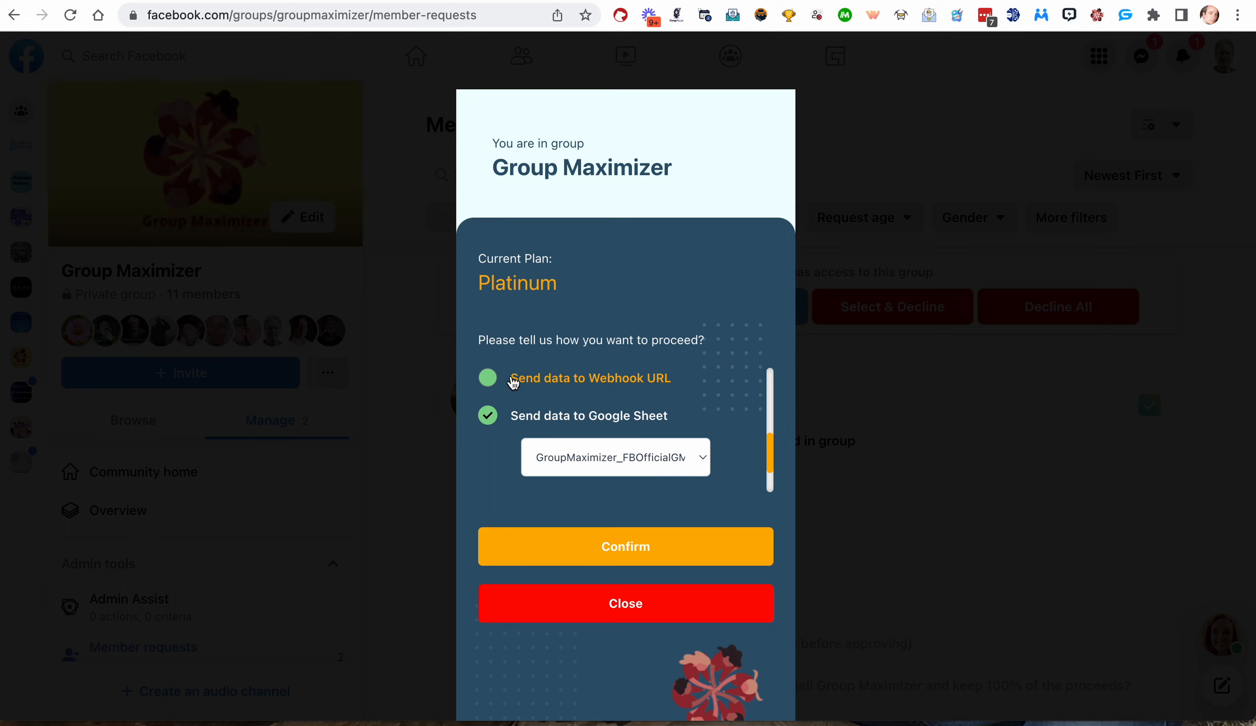
click(488, 379)
click(489, 482)
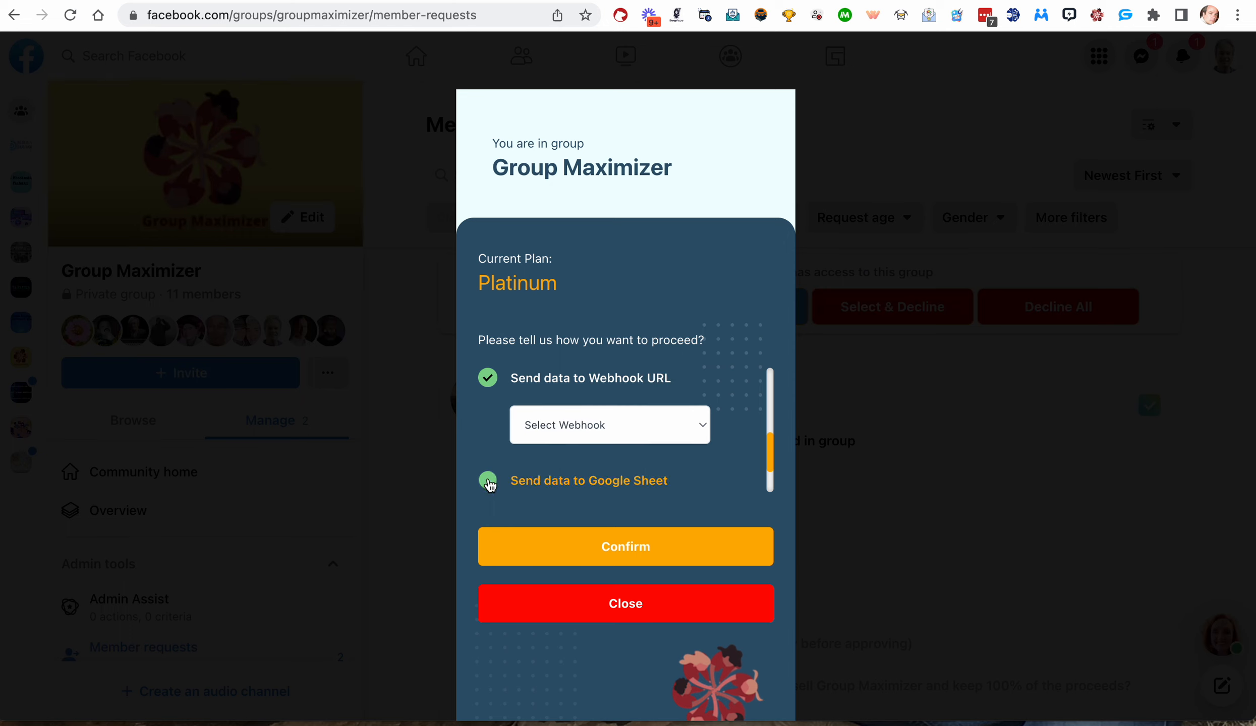
click(547, 431)
click(557, 441)
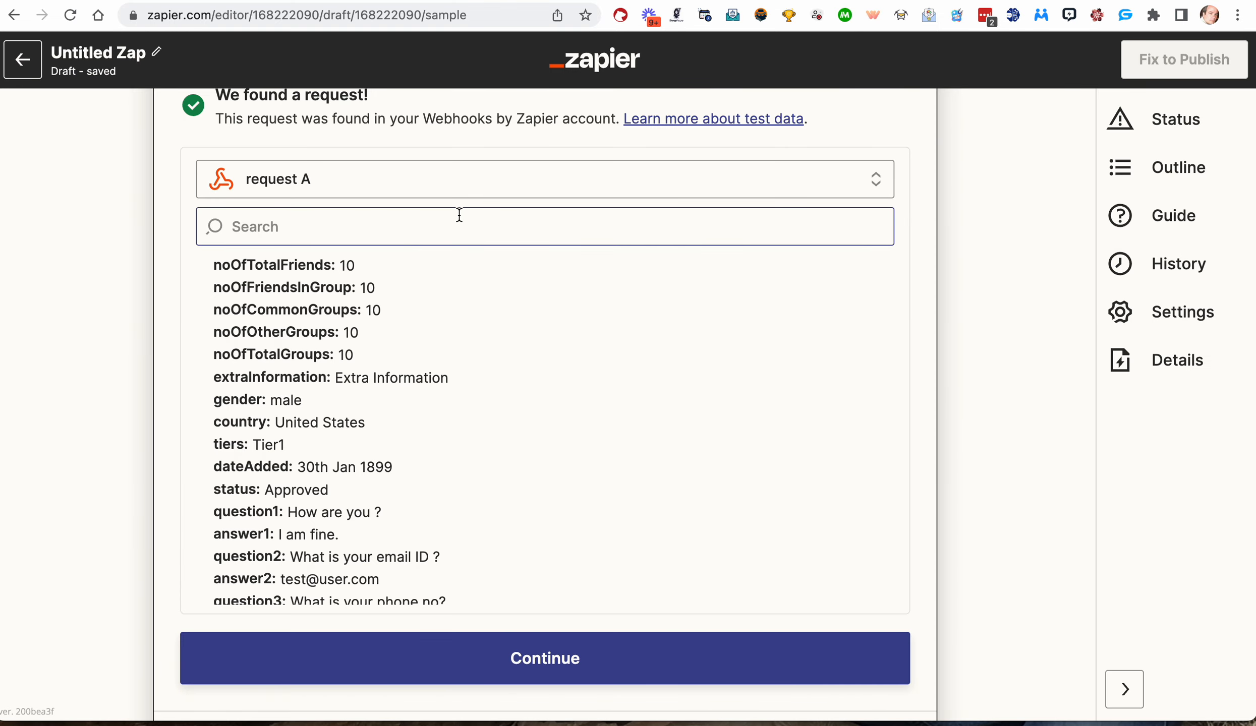
- Switch to Zapier and review the Catch Hook trigger and its sample data against the approval's webhook choice
scroll(457, 212, up, 2)
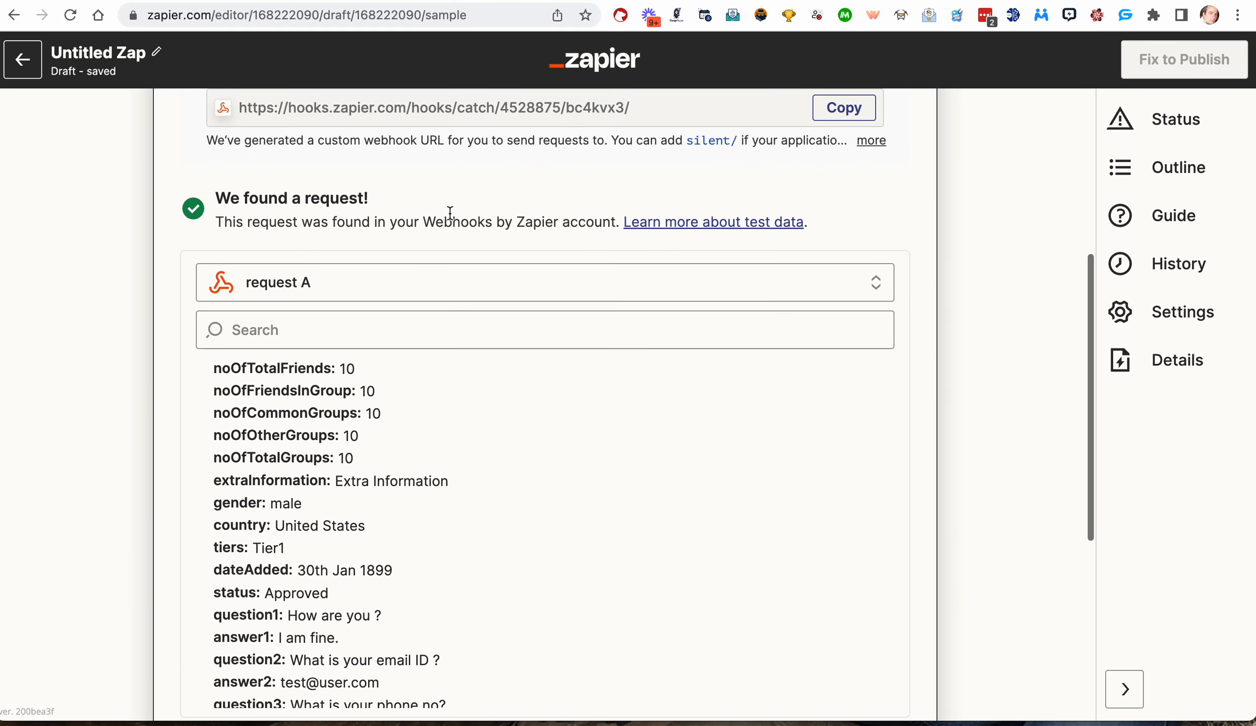
scroll(312, 256, up, 5)
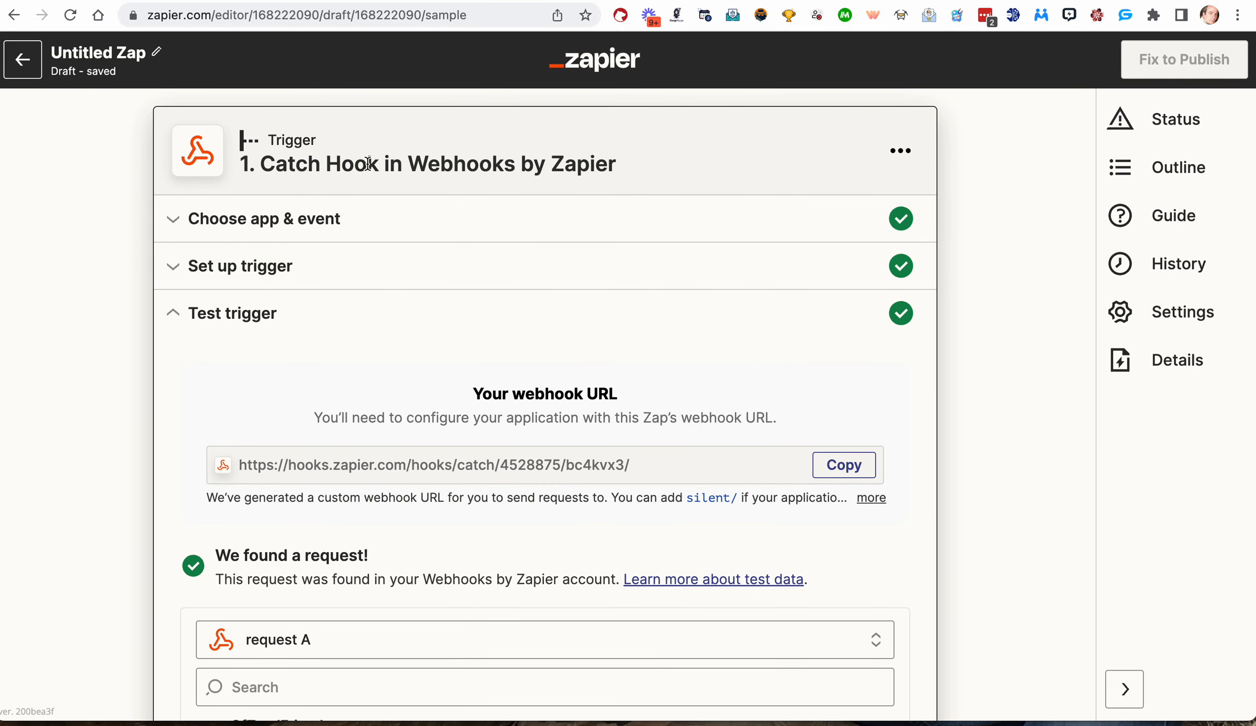
scroll(403, 293, down, 7)
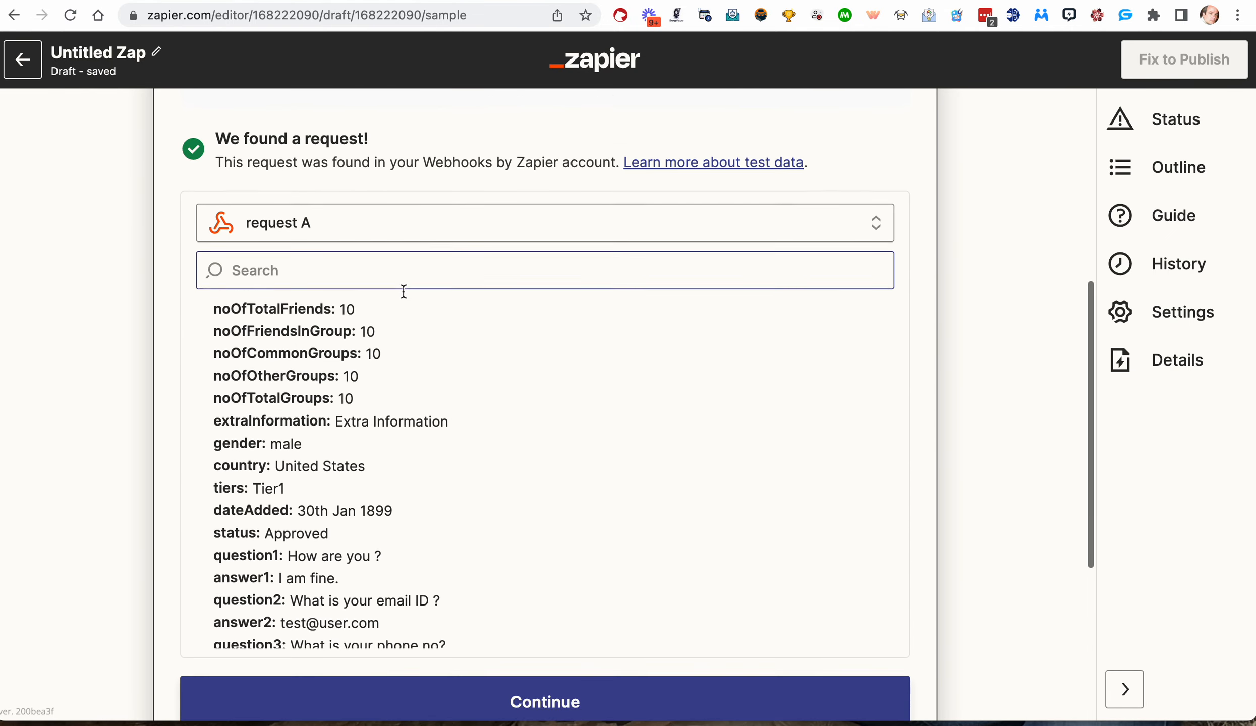
scroll(403, 290, up, 1)
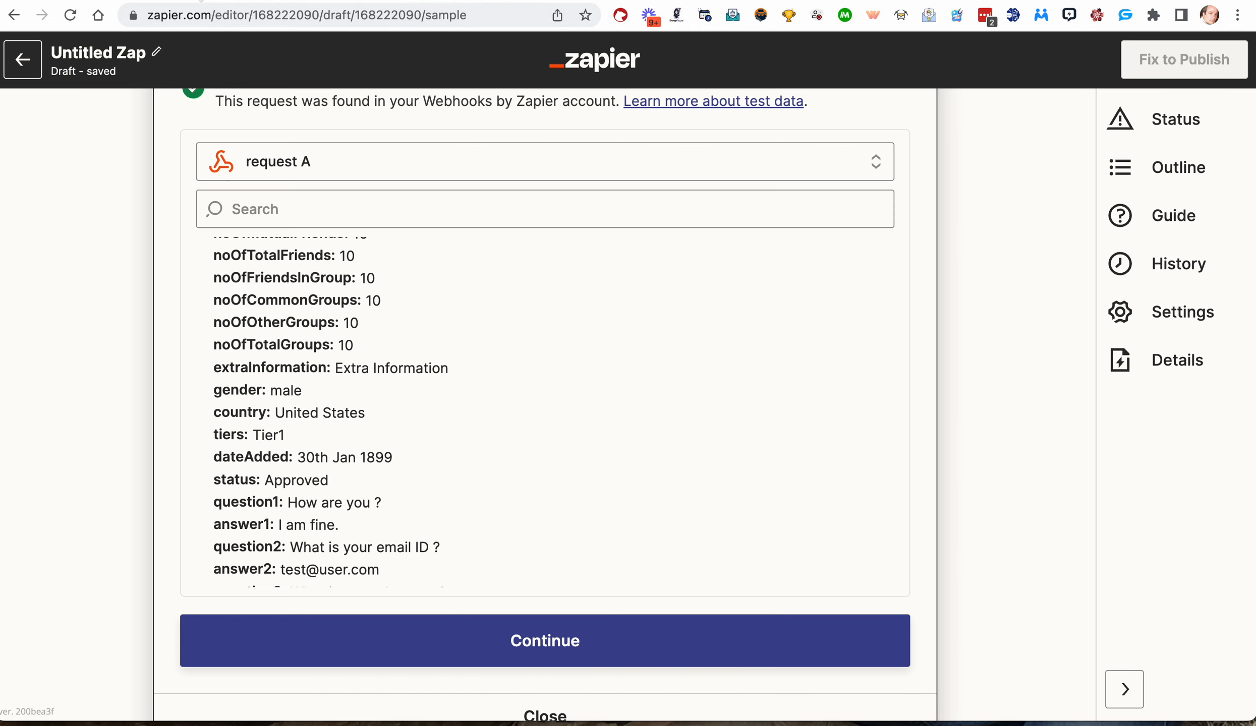
click(200, 0)
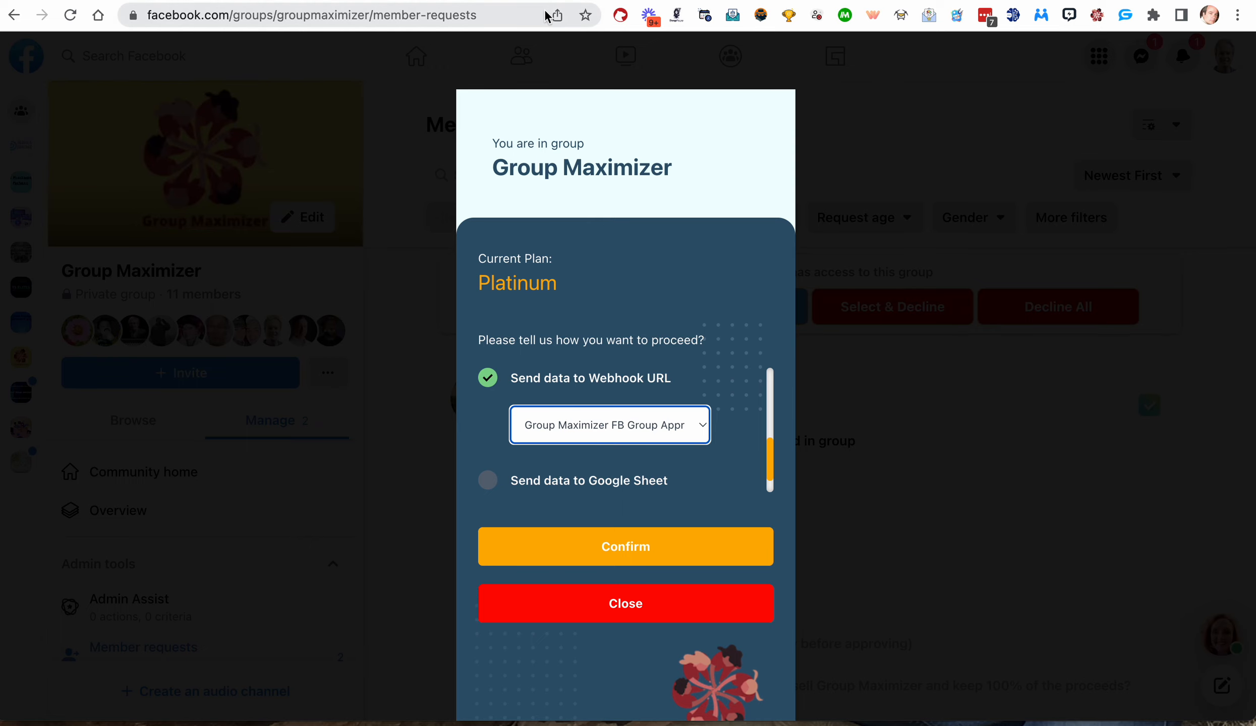
click(565, 0)
scroll(386, 463, down, 1)
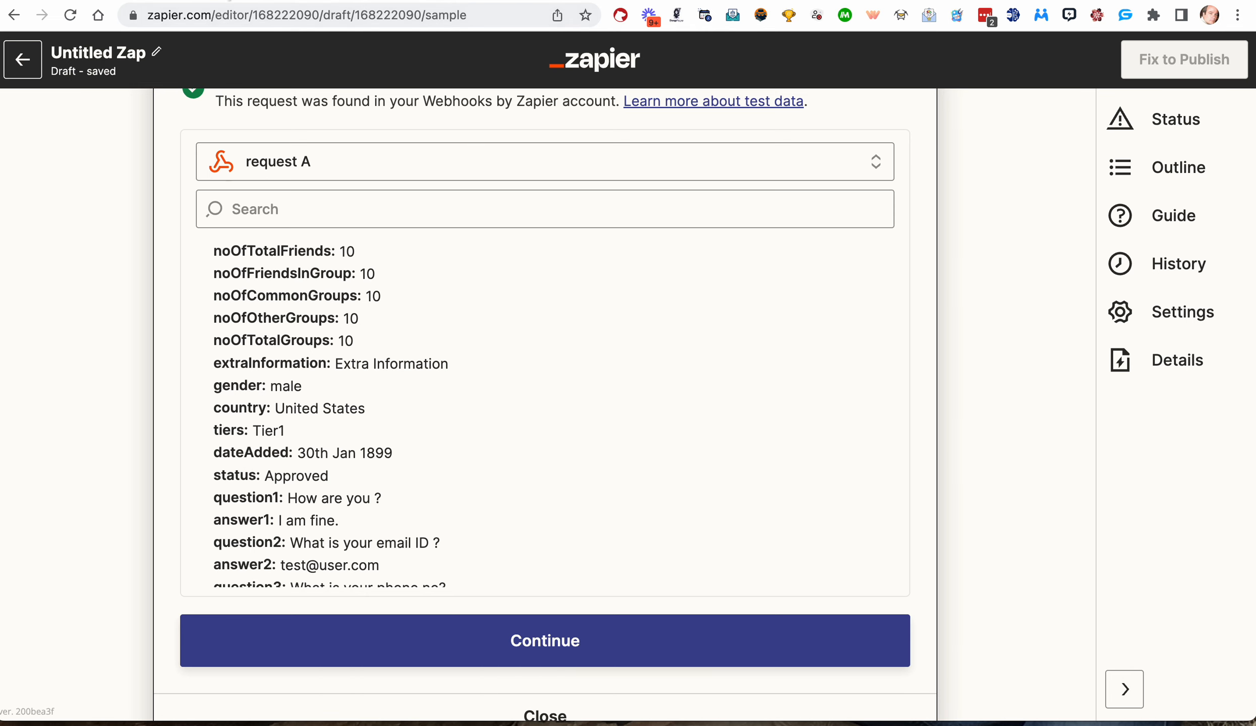
- Switch back to Facebook, confirm the selected member's approval with the webhook export, and close the dialog
click(342, 0)
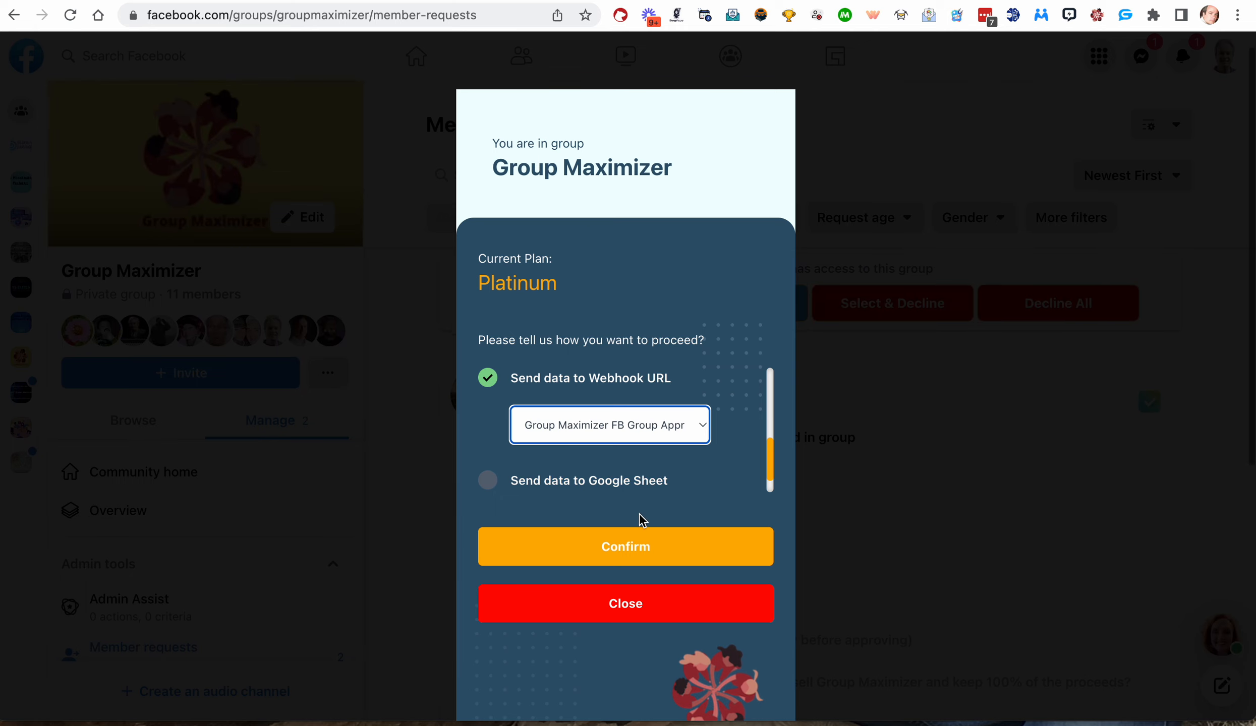
click(628, 550)
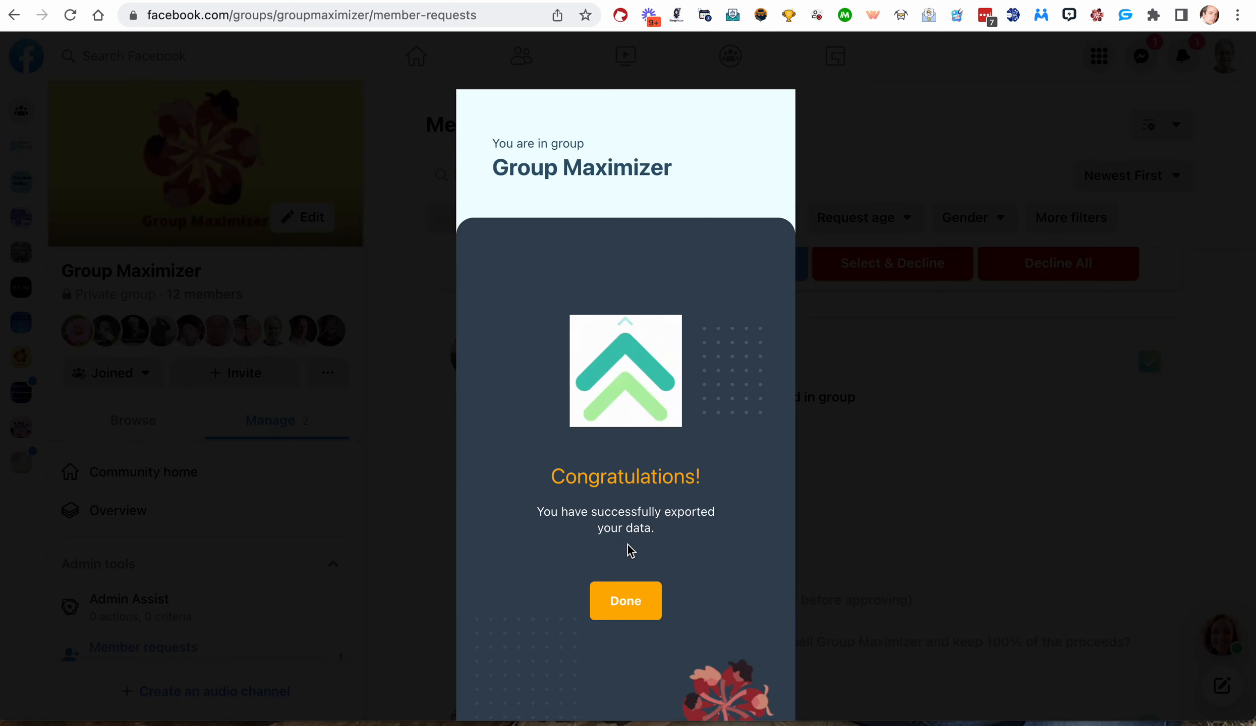
click(628, 603)
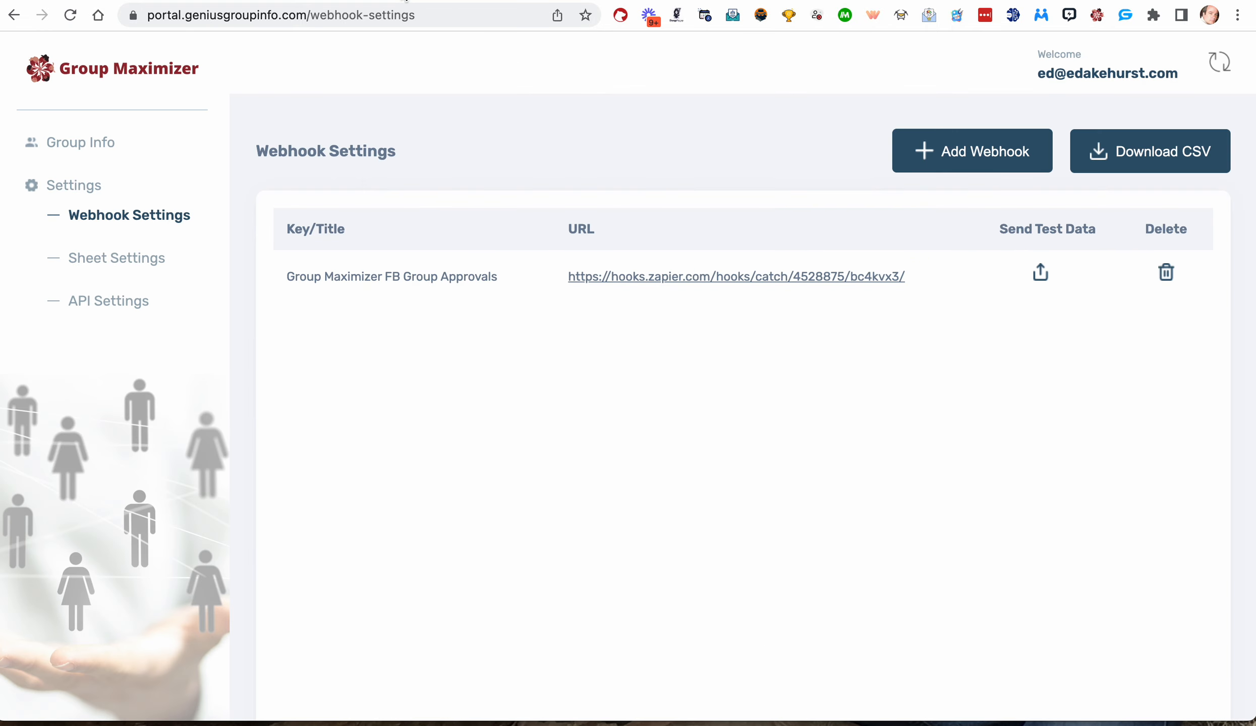
- Switch to the Group Maximizer portal and open Group Info to check the newly approved member's record
click(103, 143)
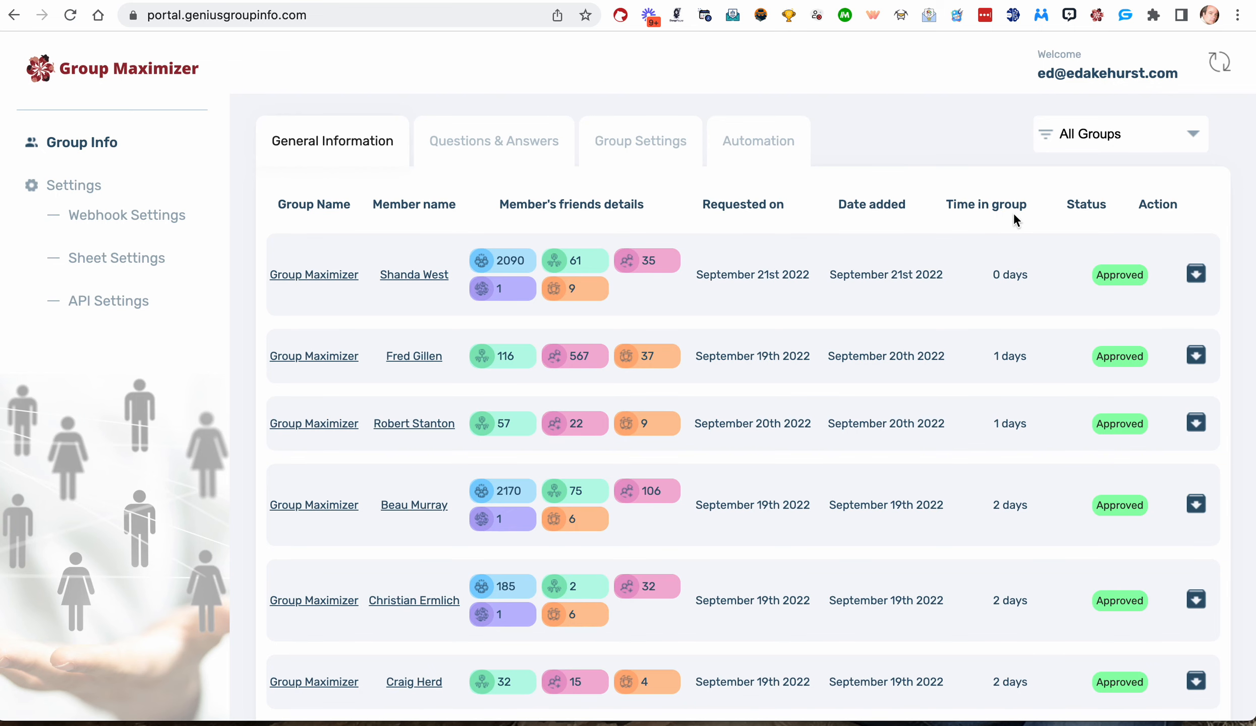
- Filter the portal's member list to show only the Group Maximizer group
click(1119, 132)
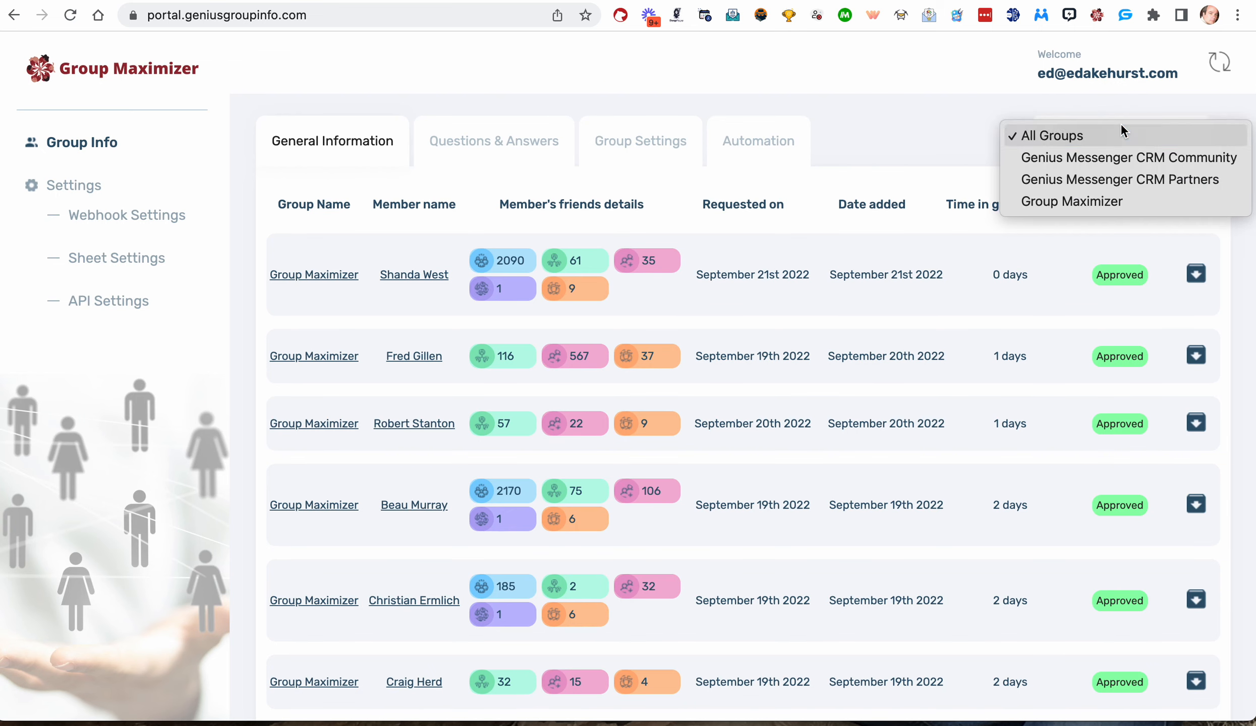
click(1089, 202)
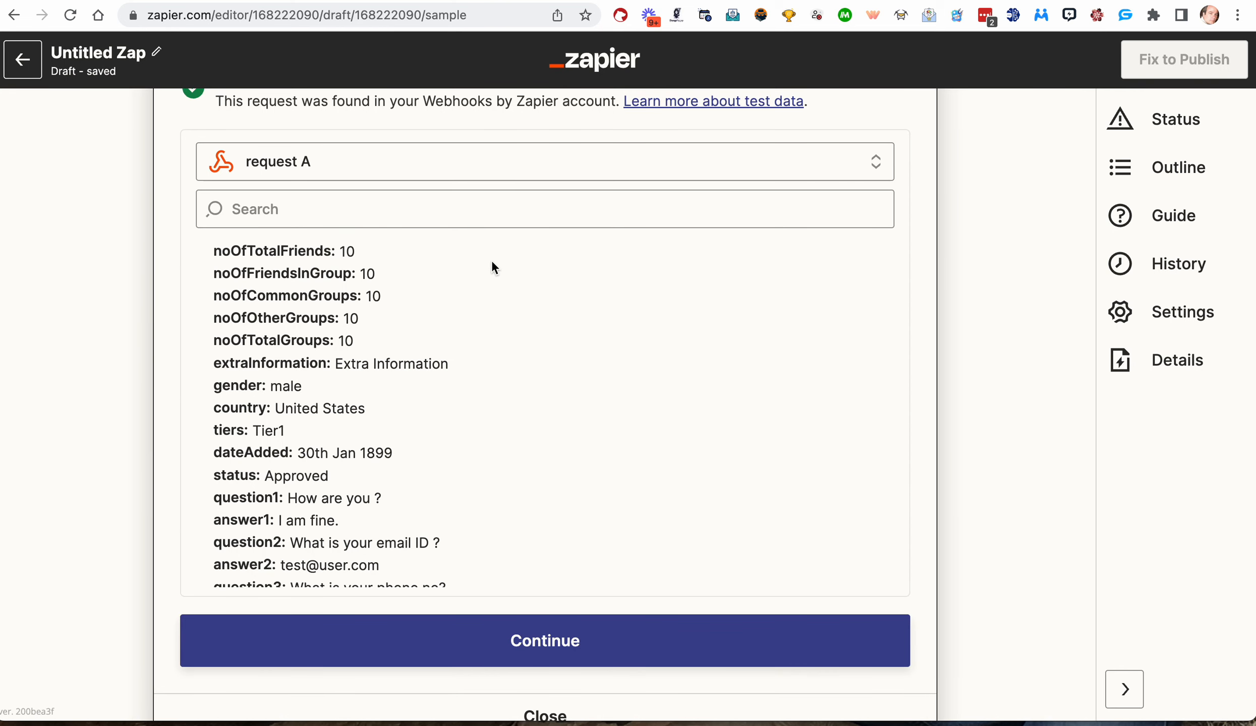
- Switch to Zapier, load more webhook requests for the Catch Hook trigger, and select request B as the test sample
scroll(552, 261, up, 5)
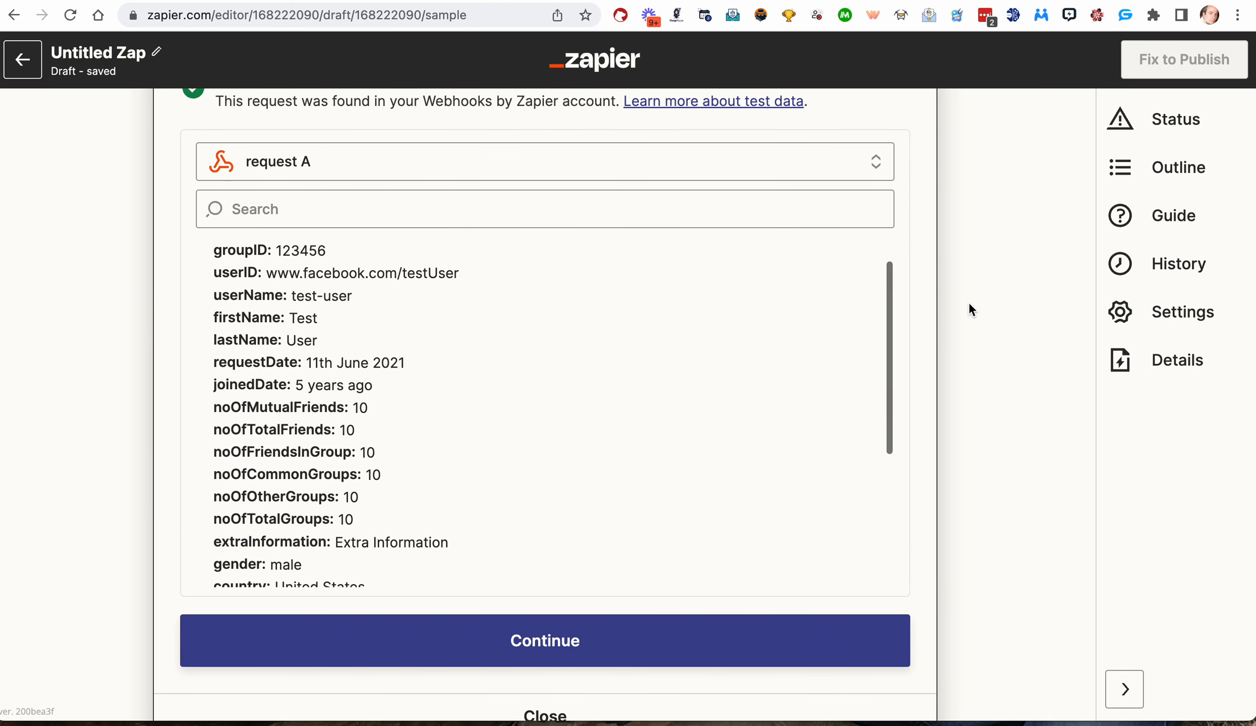
scroll(969, 303, up, 4)
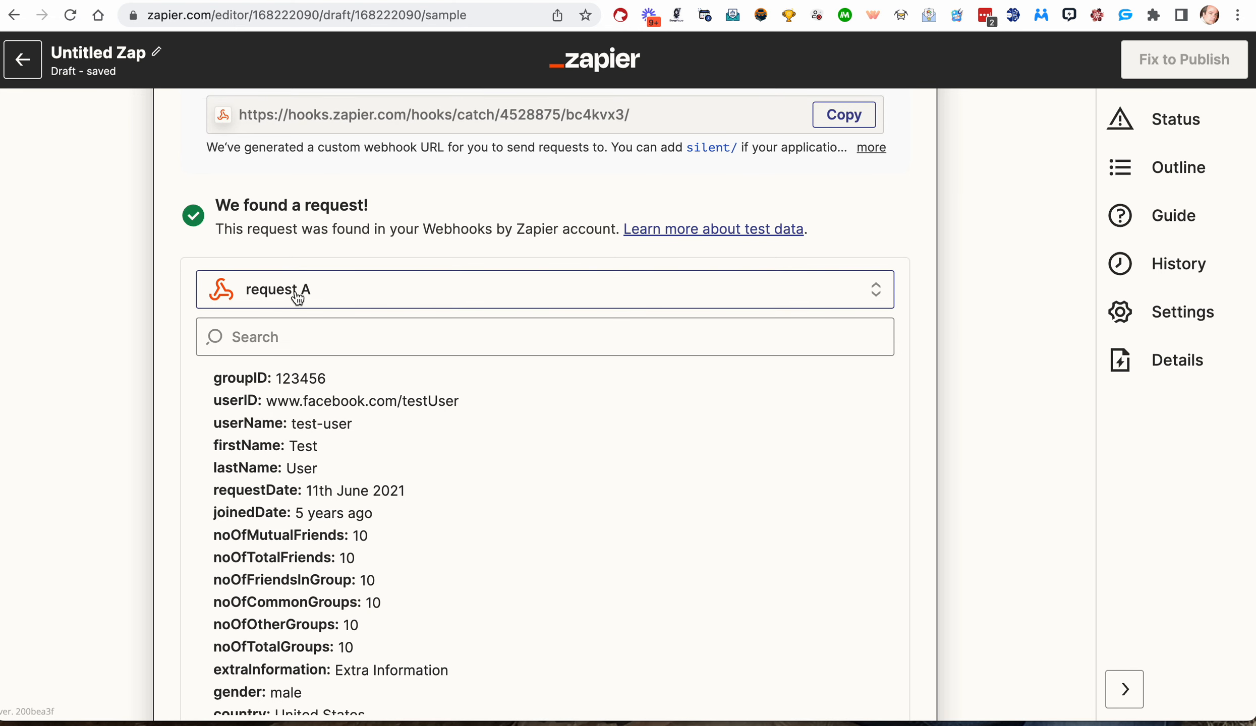
click(874, 296)
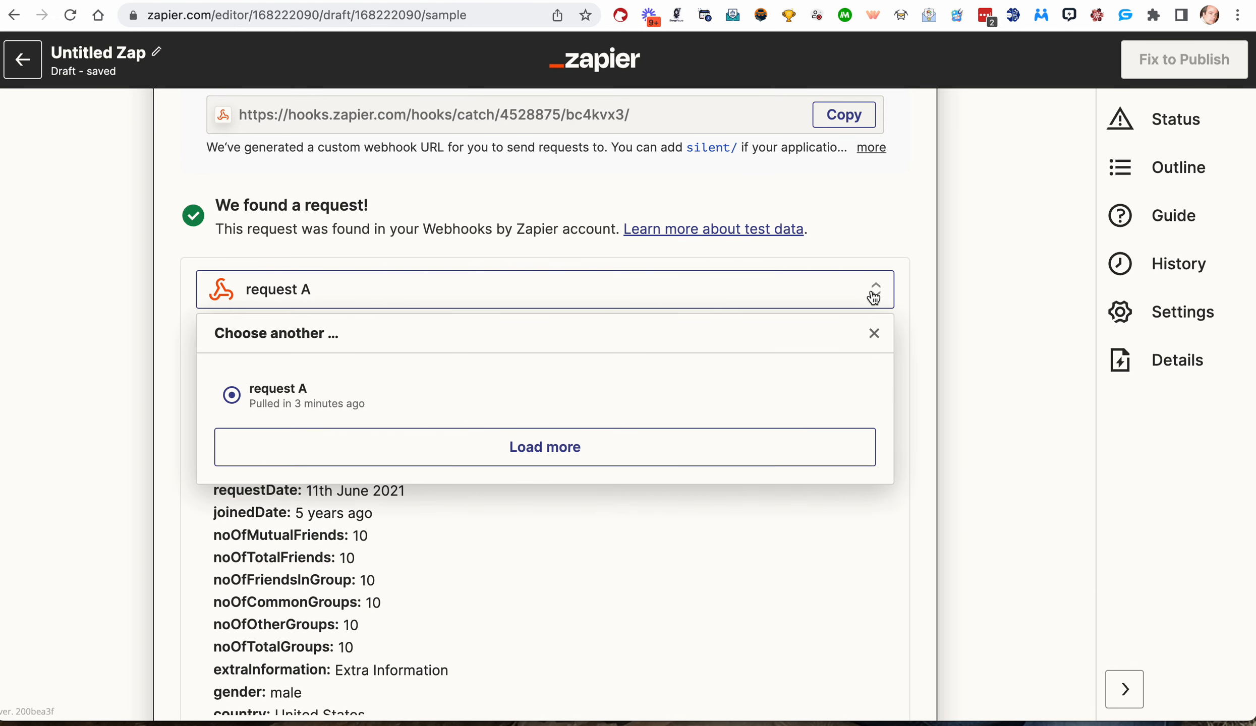
click(549, 460)
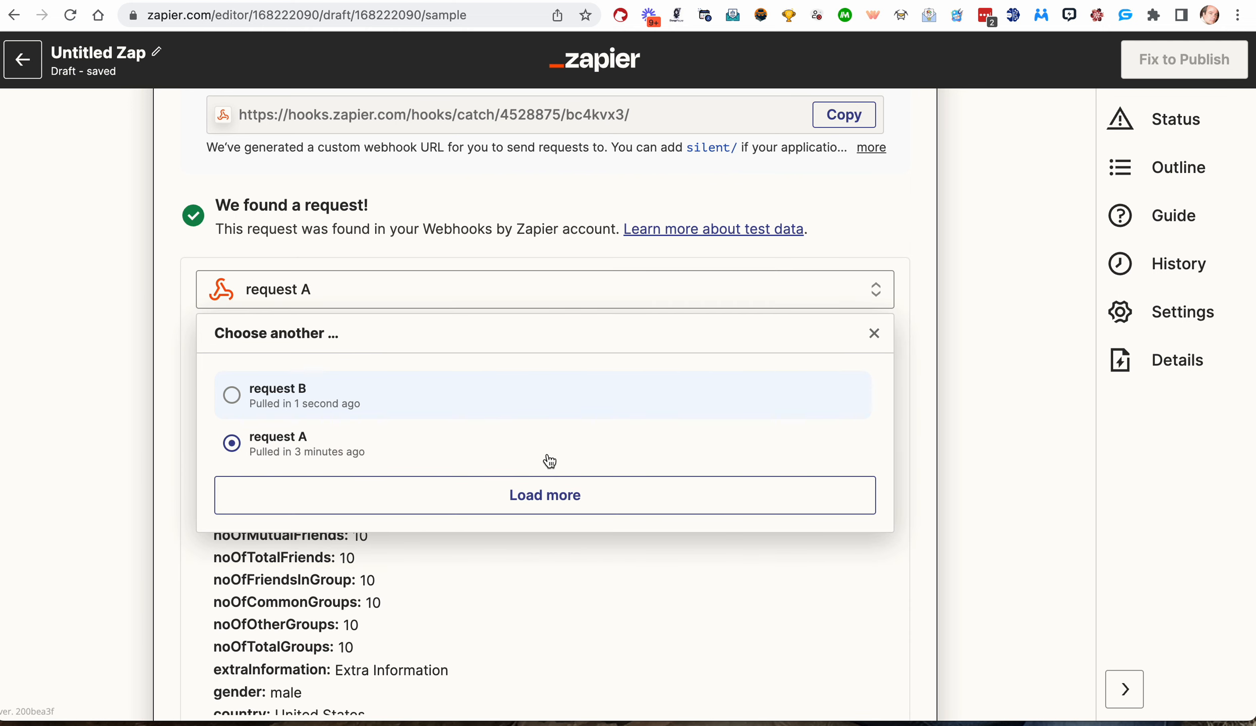
click(321, 399)
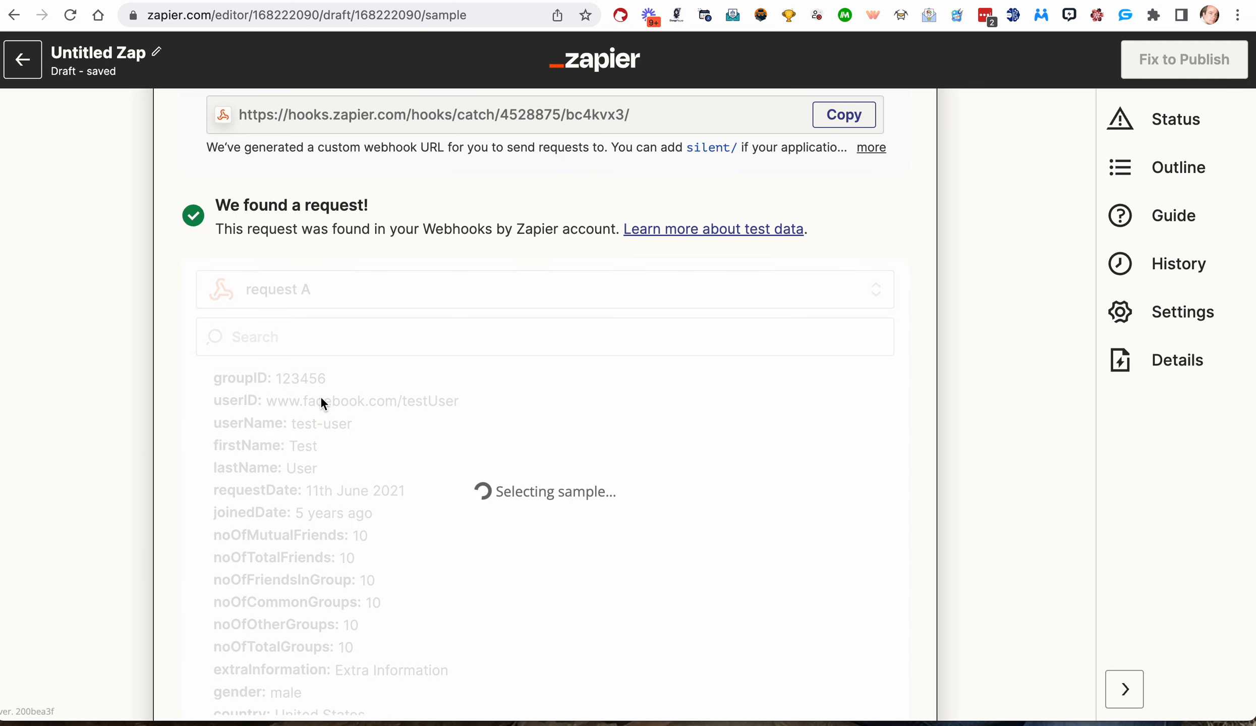
- Review the member details and question answers in request B and continue to the action step
scroll(312, 404, down, 3)
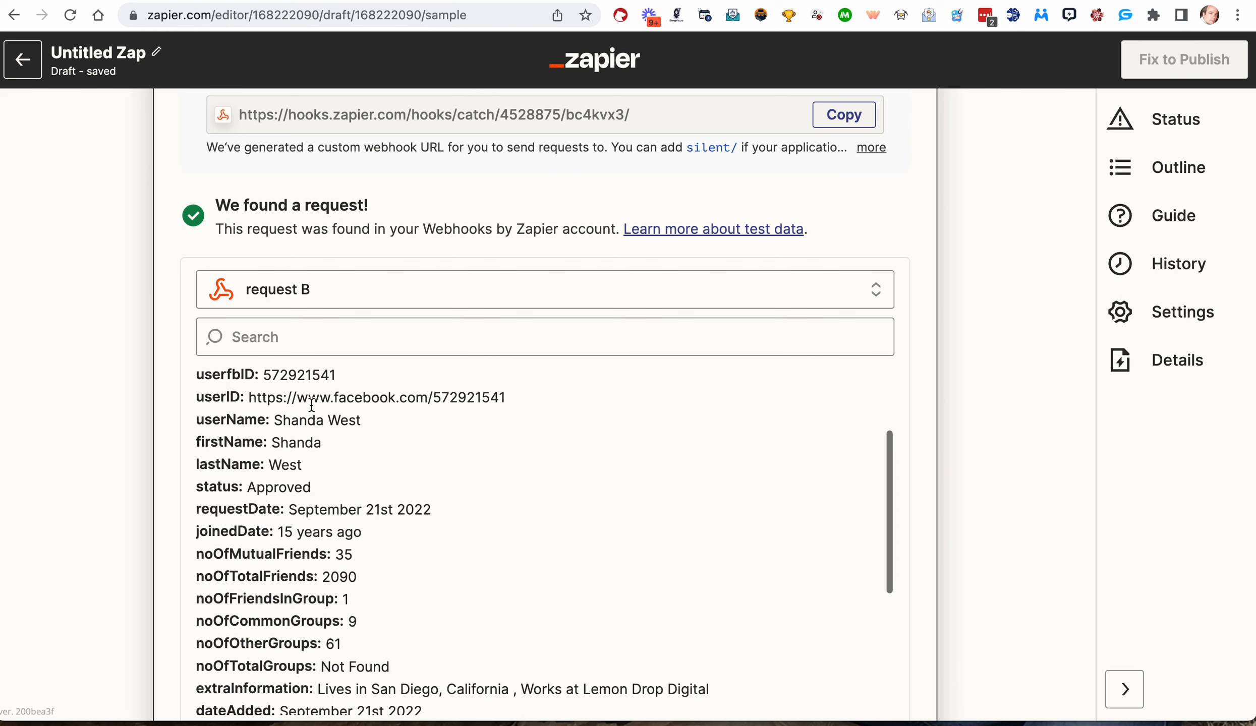
scroll(336, 534, down, 5)
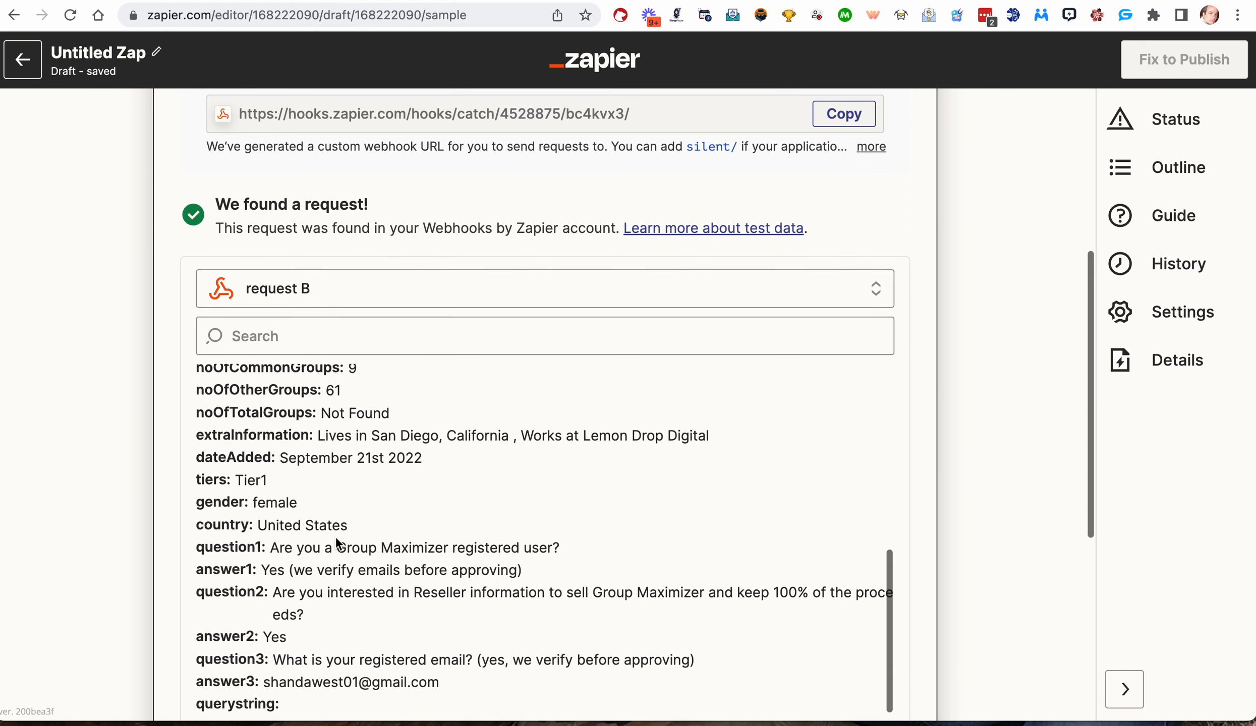
scroll(337, 545, down, 2)
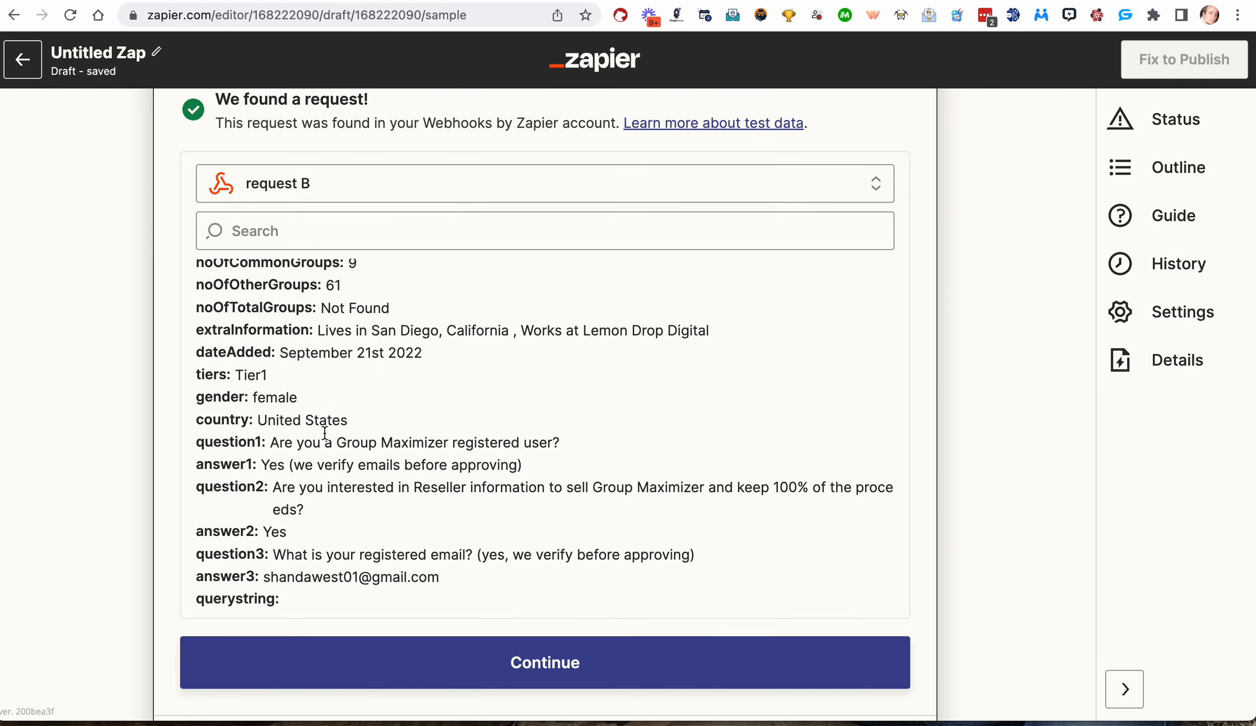
scroll(324, 433, up, 3)
scroll(324, 433, down, 3)
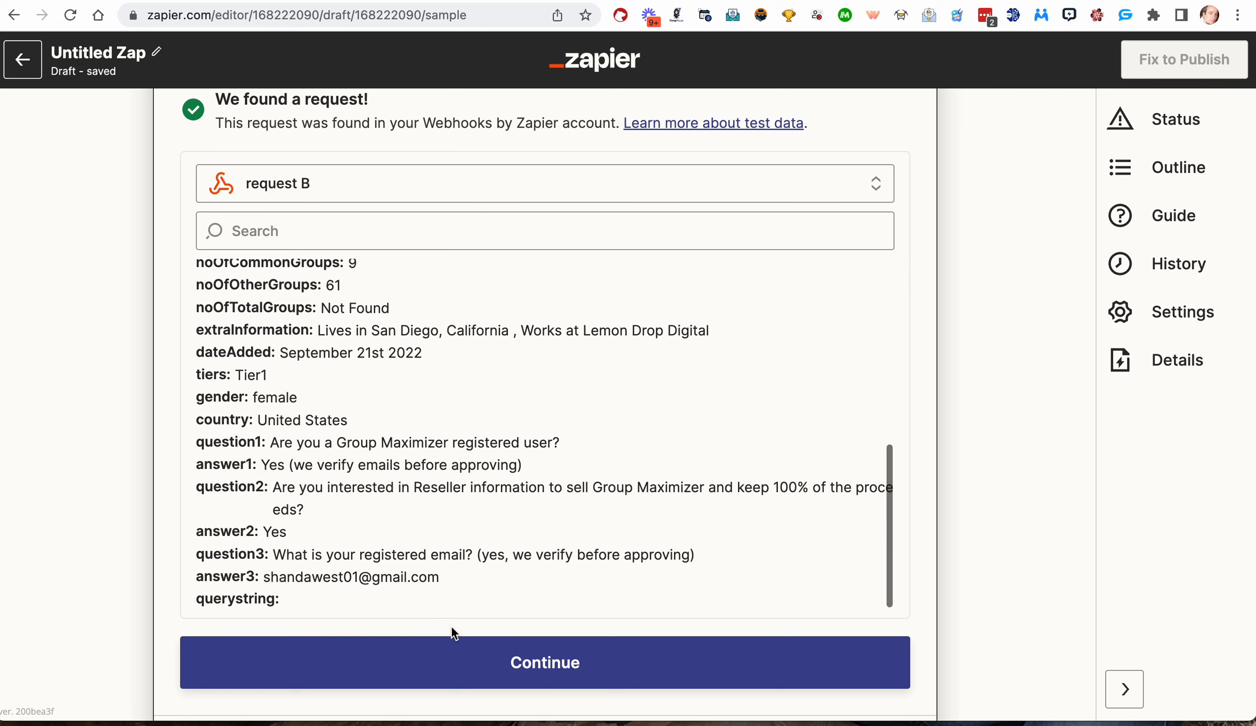
click(464, 664)
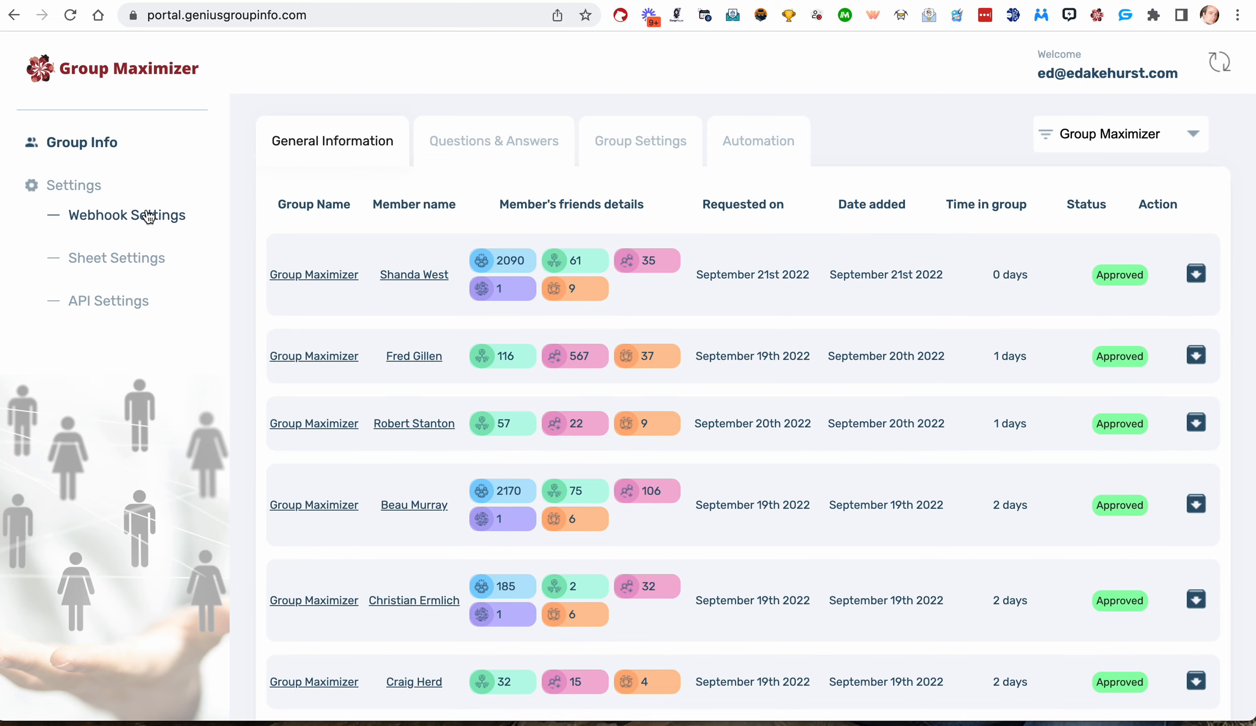
- Open Webhook Settings in the portal, then switch back to Zapier and rename the Zap as Group Maximizer FB Group Approvals
click(138, 215)
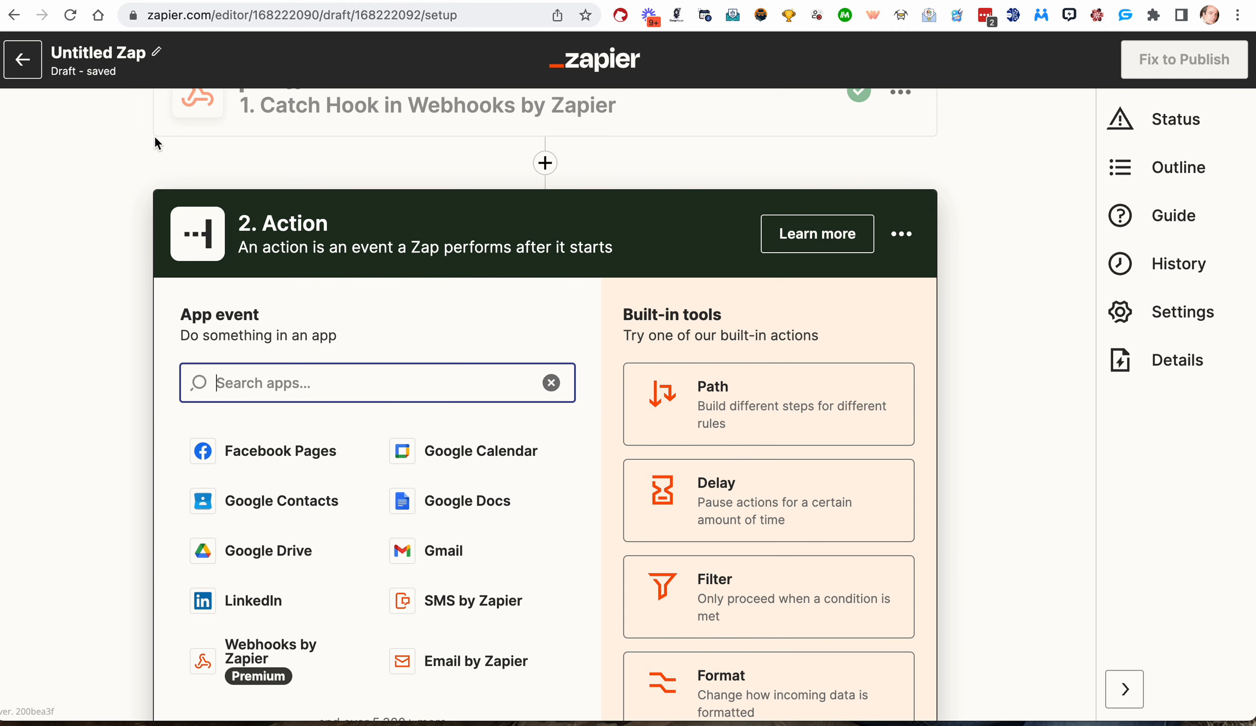
scroll(170, 153, up, 2)
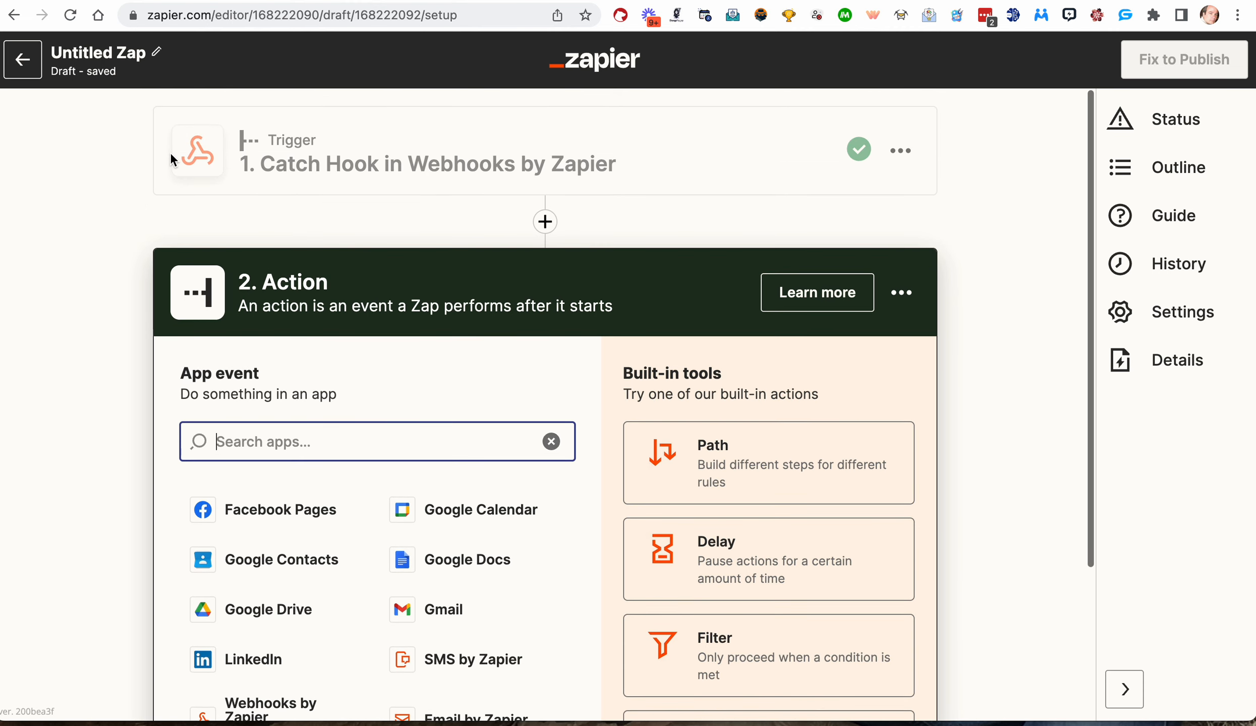
click(127, 57)
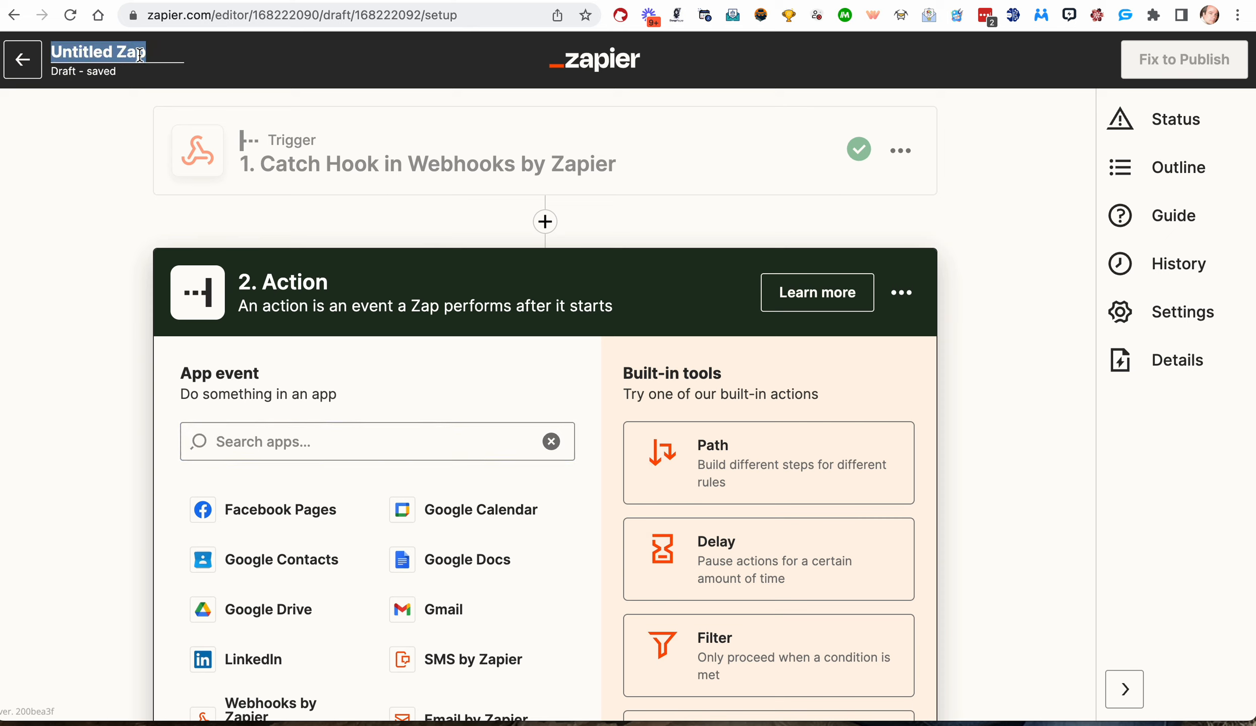
text(Grup)
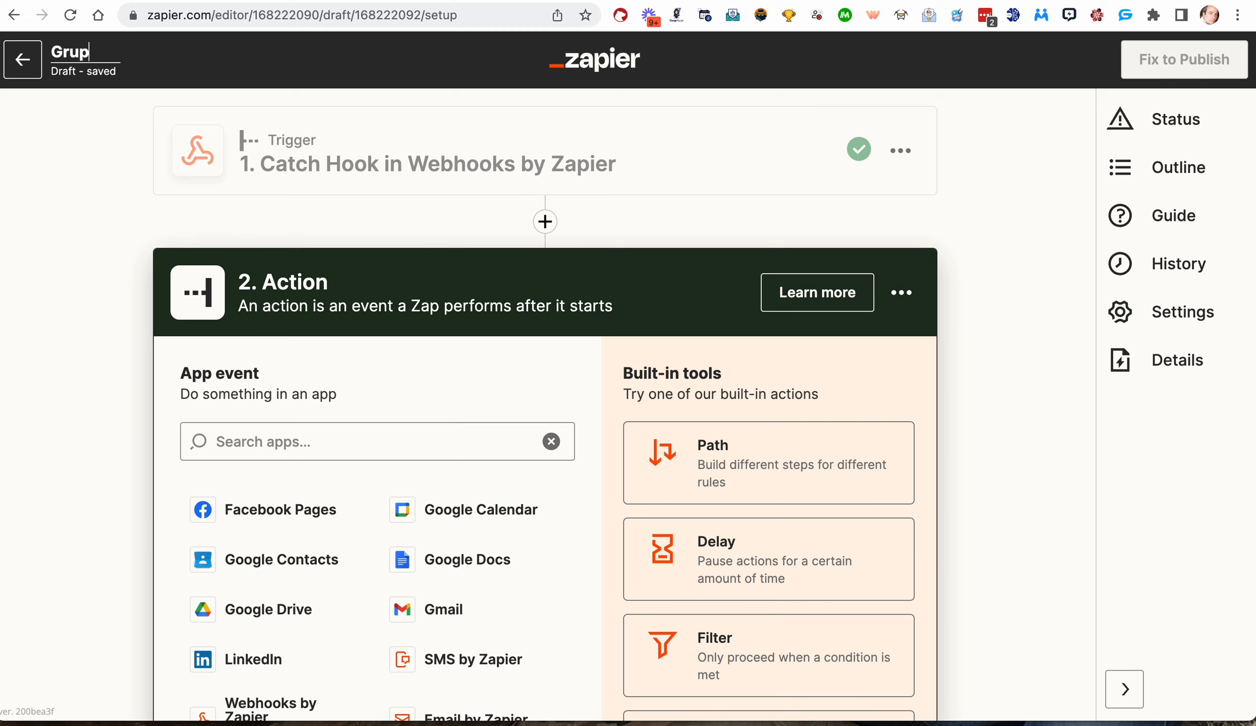
key(BackSpace)
key(BackSpace)
text(oup Maximi)
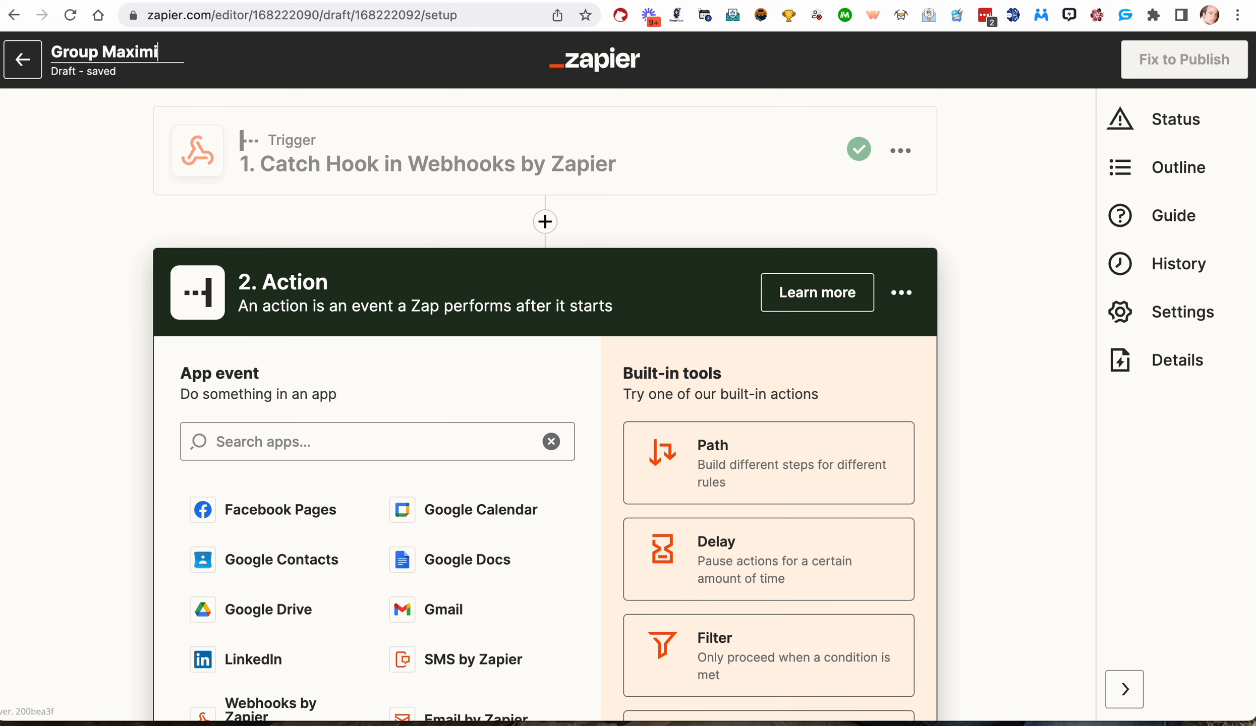
text(zer FB Group Approvals)
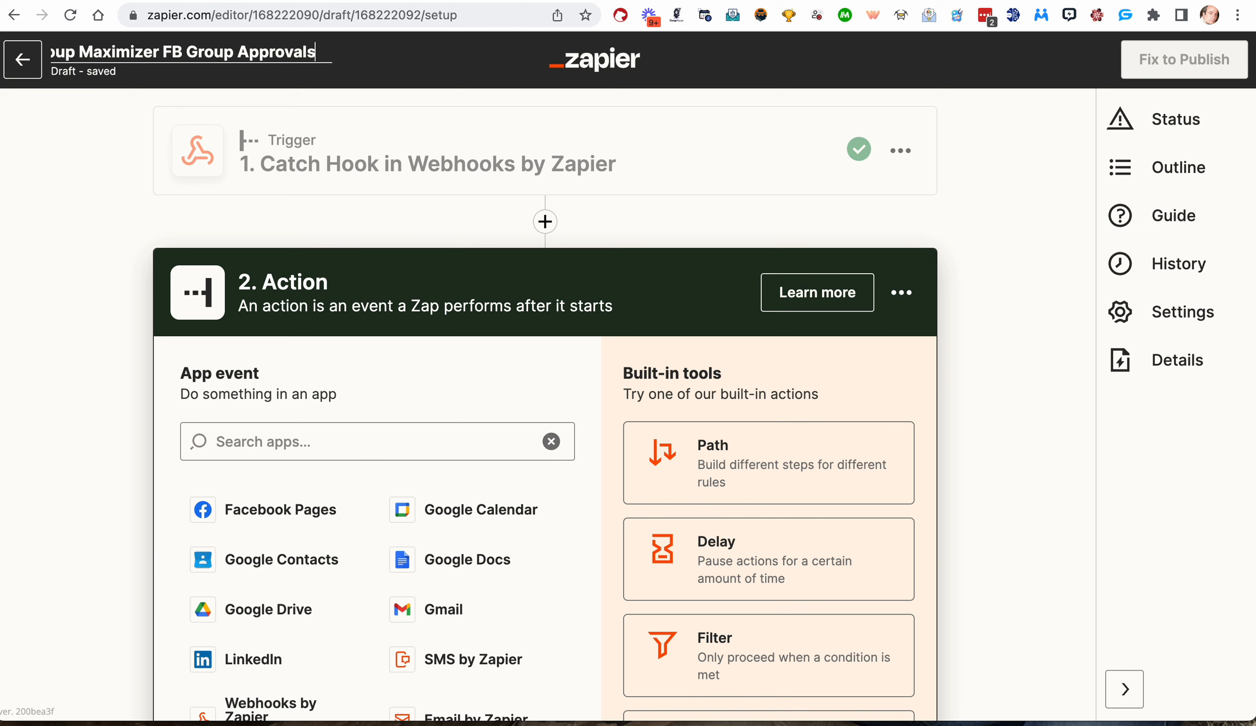
key(Return)
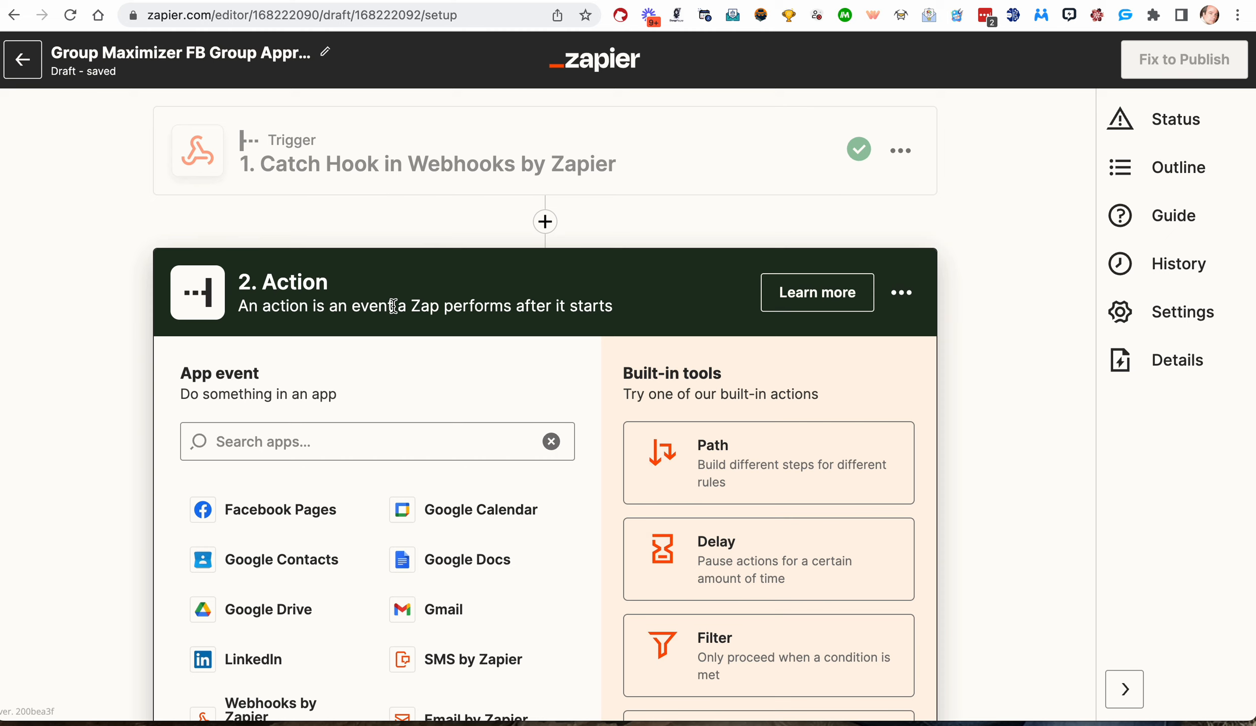
- Search the action apps for kartra and choose Kartra as the Zap's action app
click(293, 440)
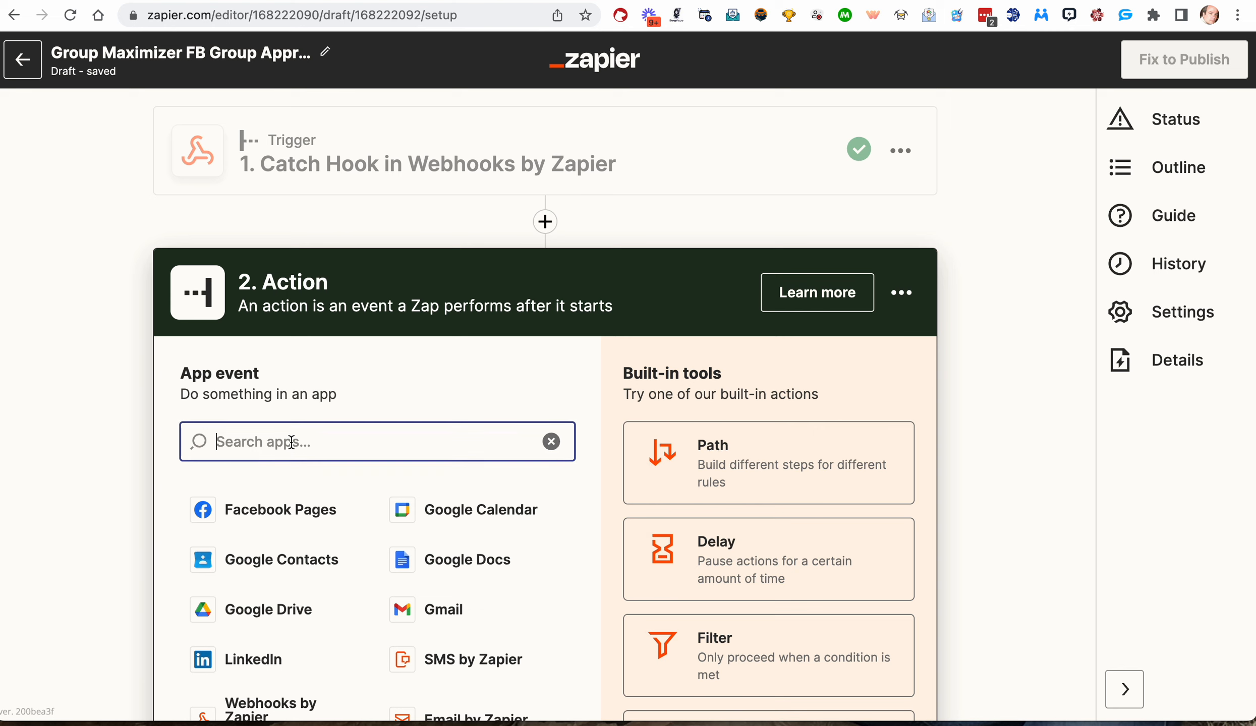
text(kartra)
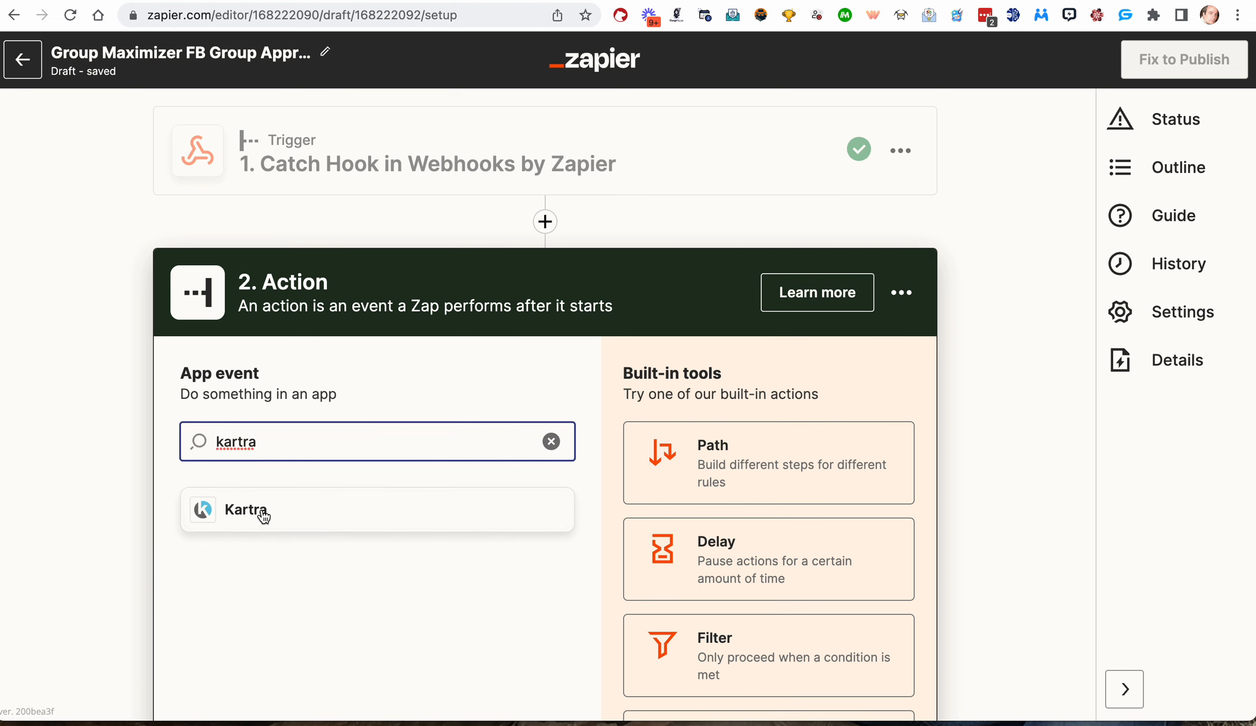
click(261, 512)
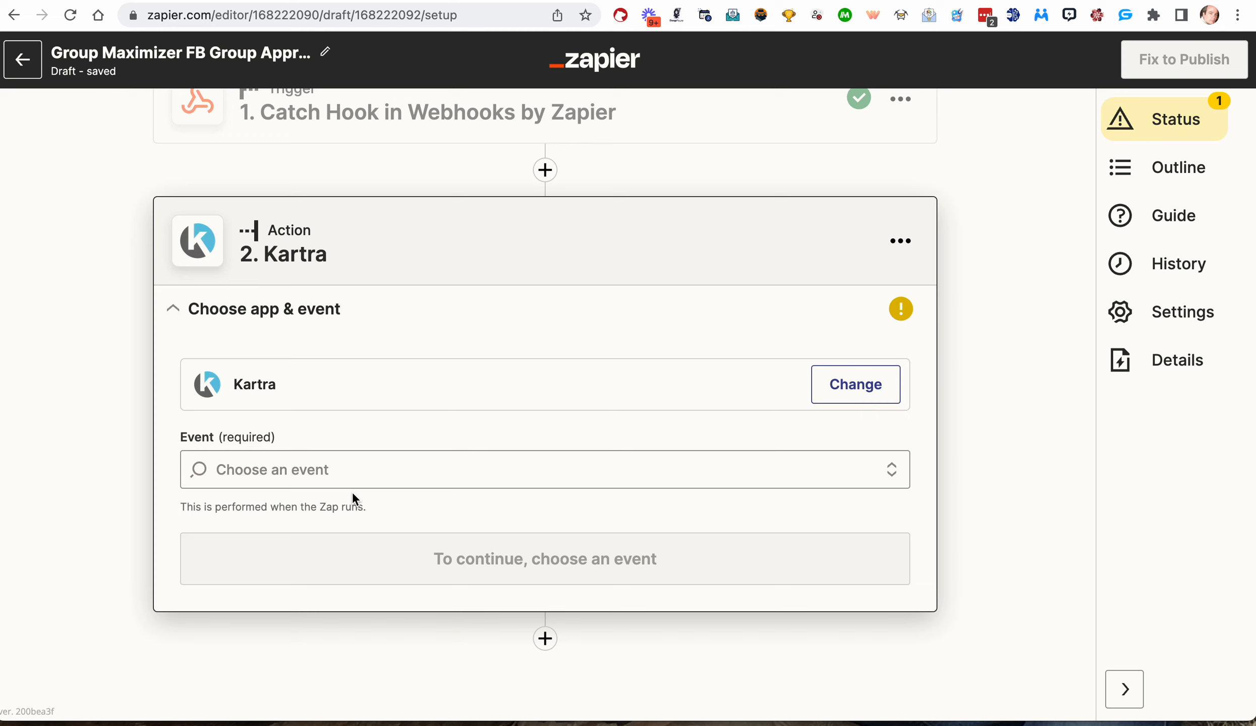
- Set the Kartra action event to Create New Lead and continue to the account choice
click(339, 469)
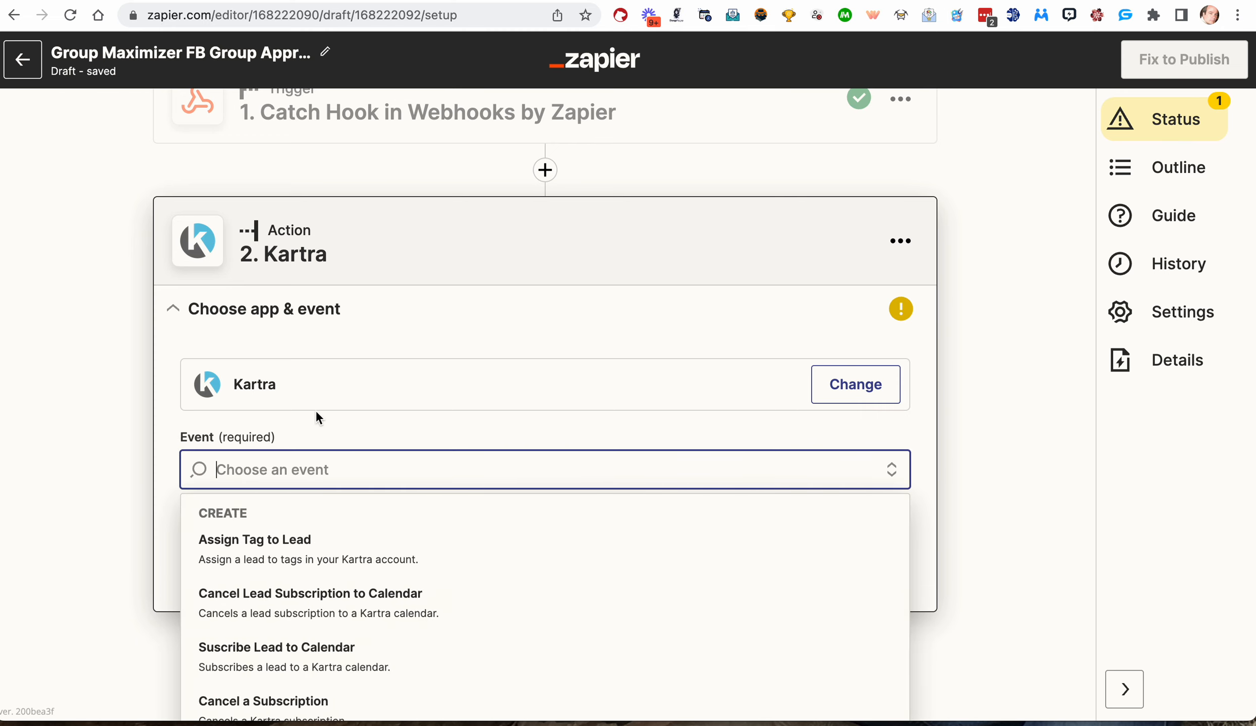
click(318, 427)
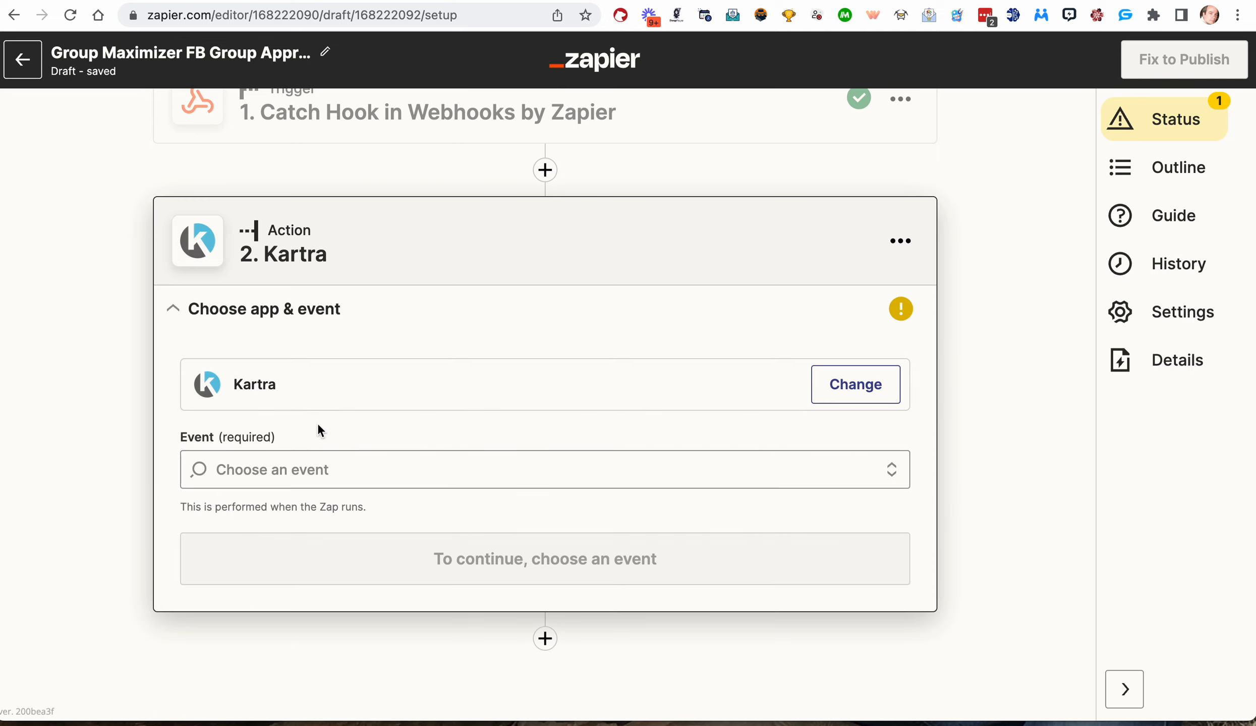
click(300, 462)
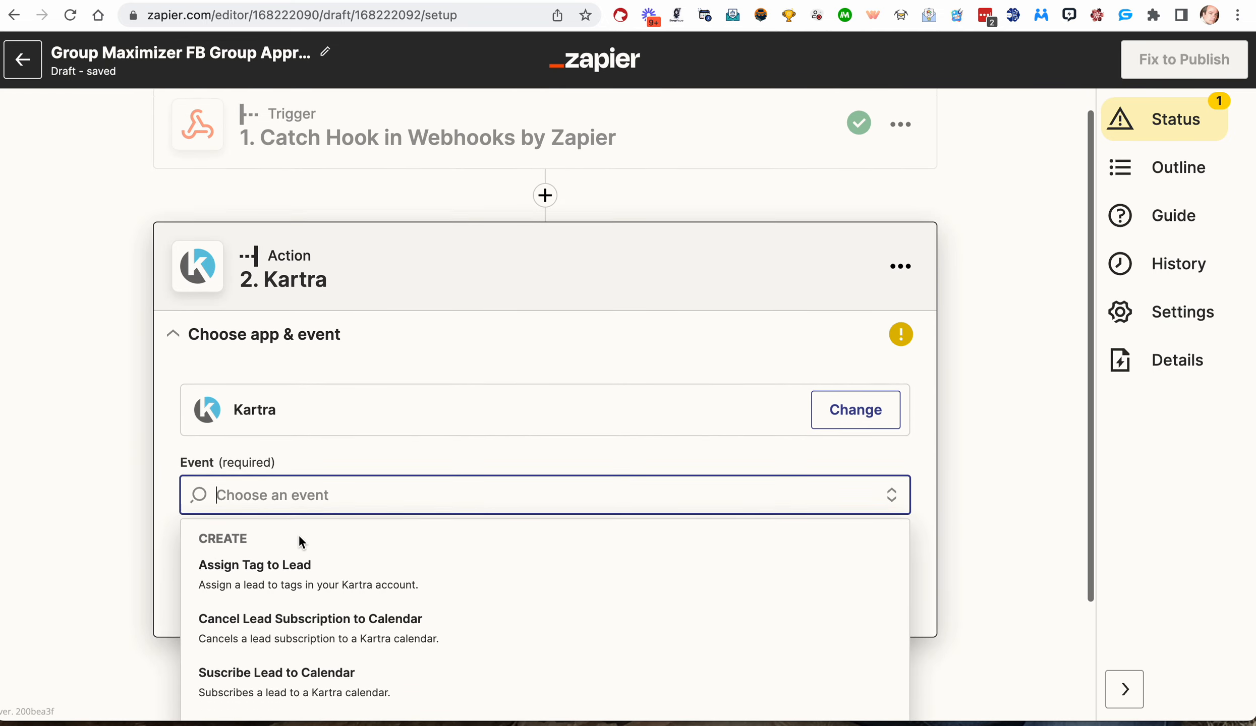
scroll(298, 534, down, 5)
scroll(301, 546, down, 8)
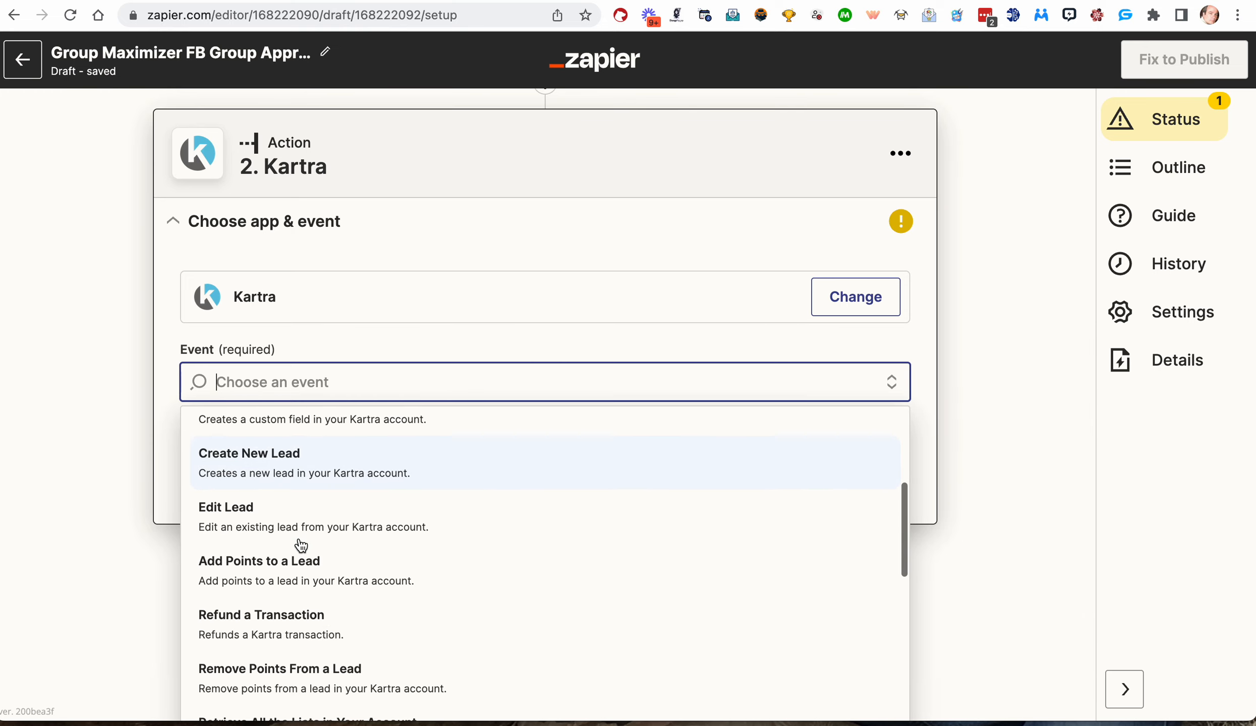
scroll(301, 546, down, 6)
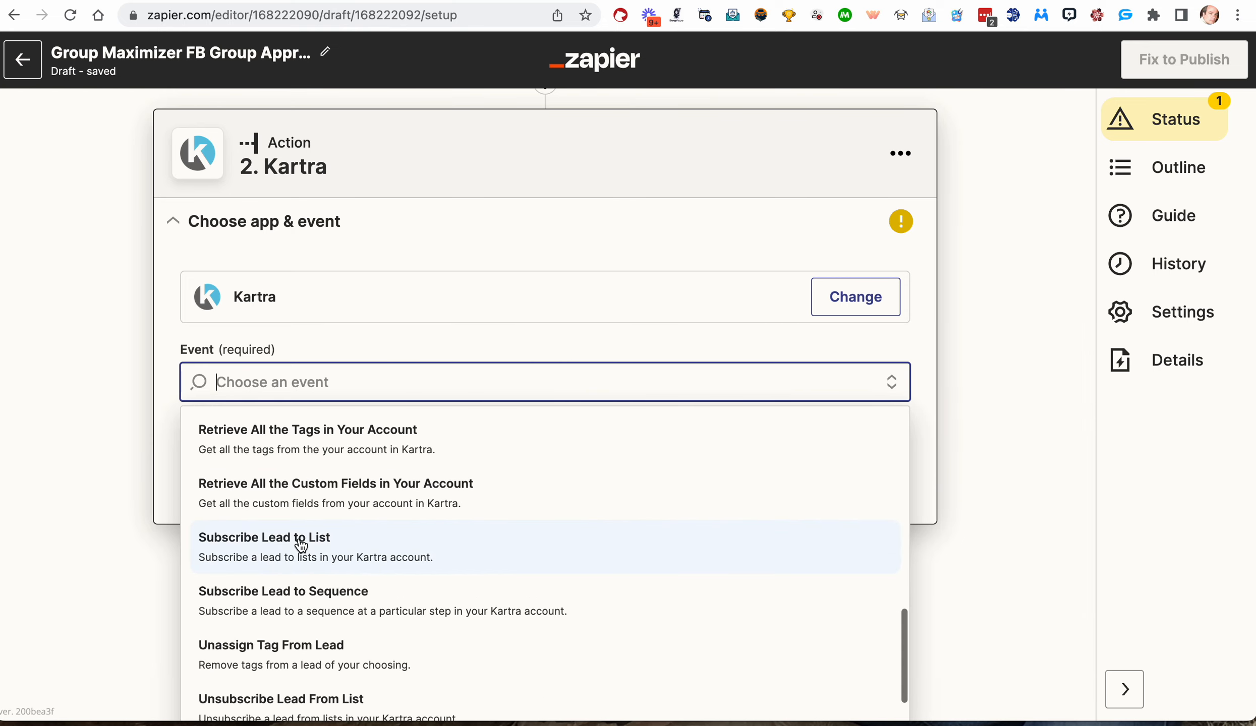
scroll(301, 546, up, 15)
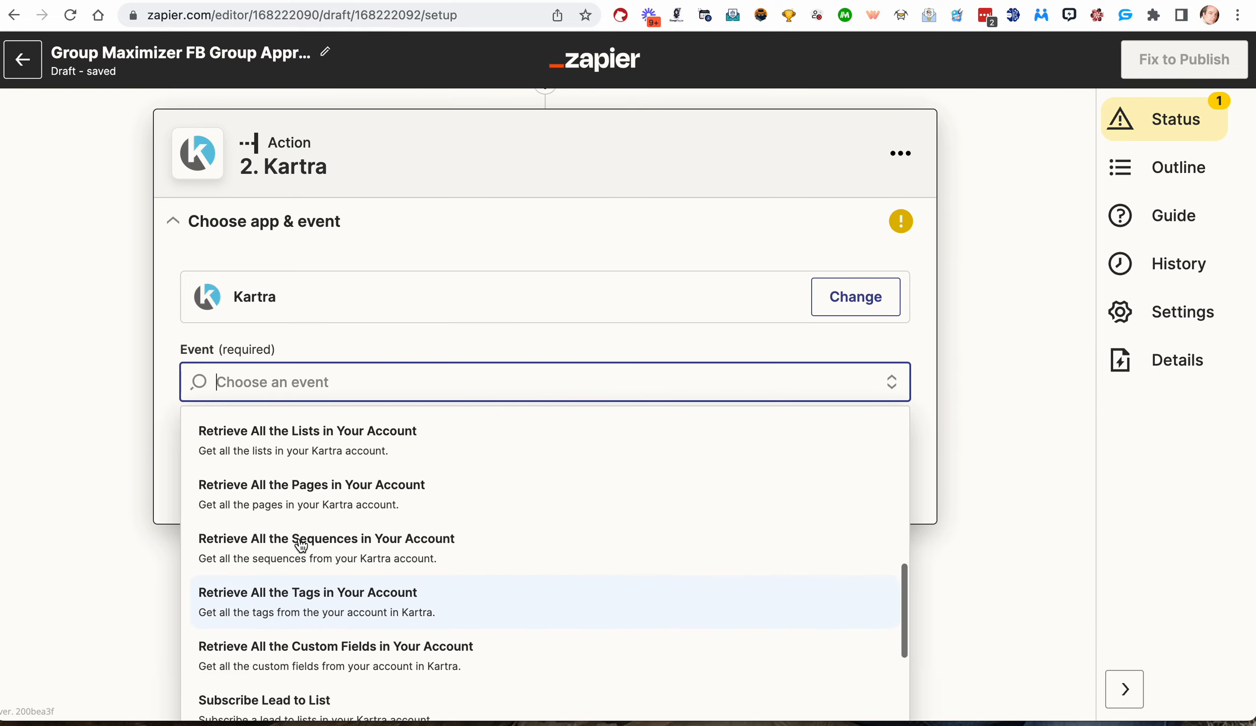
scroll(333, 522, down, 3)
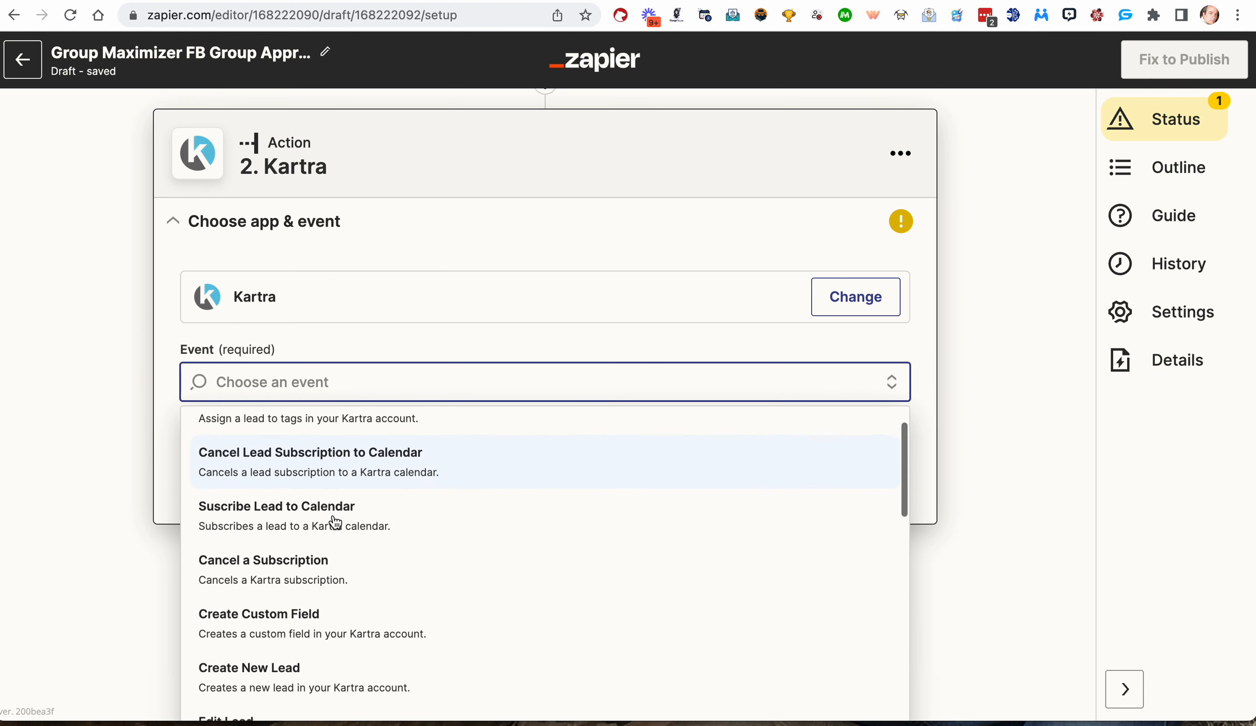
click(287, 576)
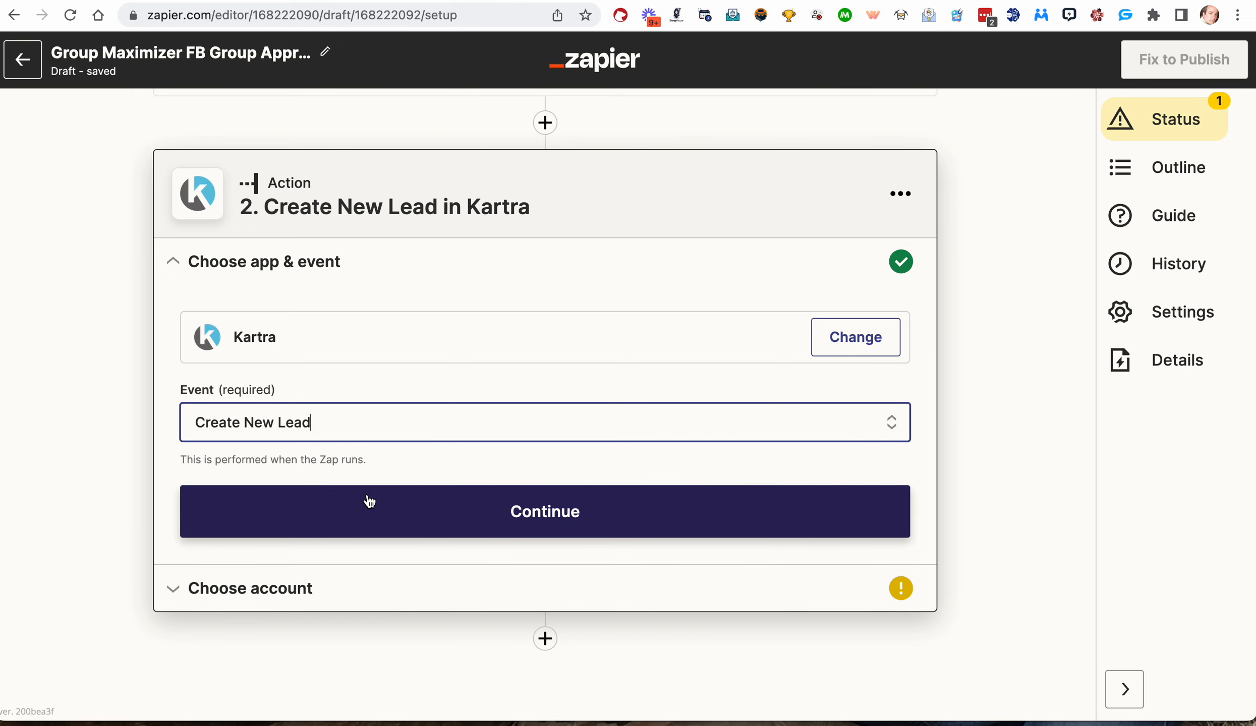
click(490, 510)
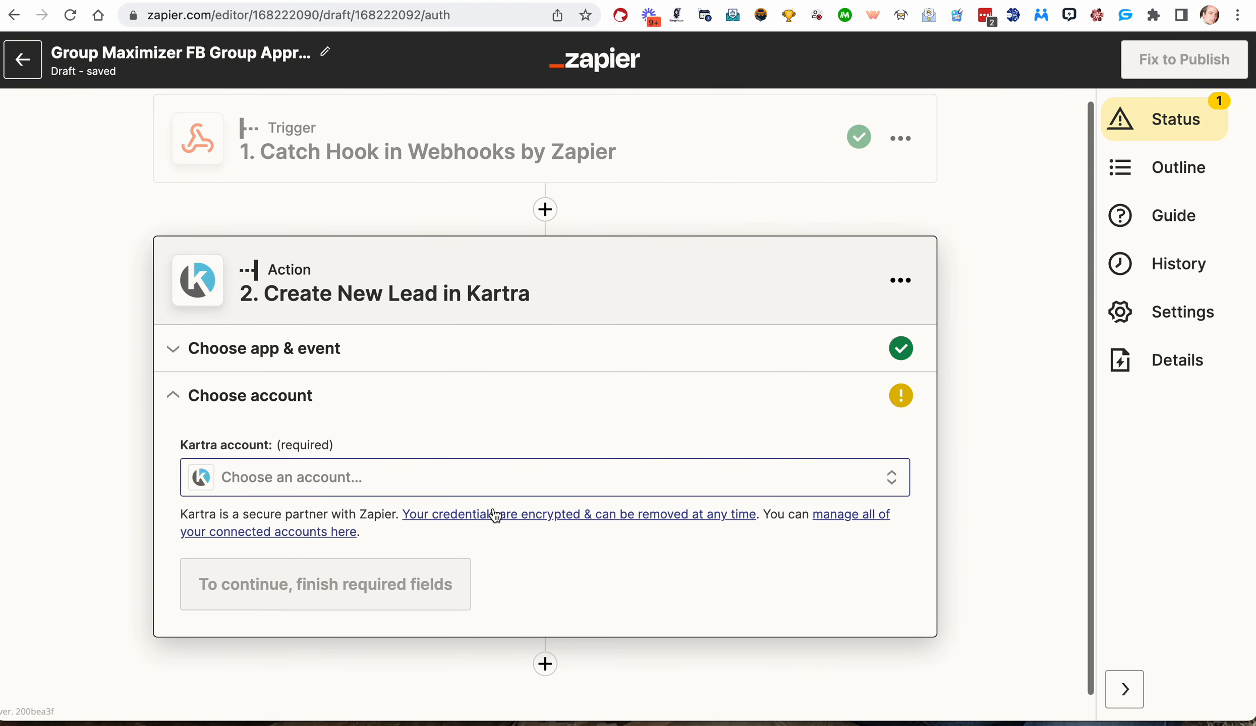
- Select the already connected Kartra account for the action and continue to the action setup
click(476, 477)
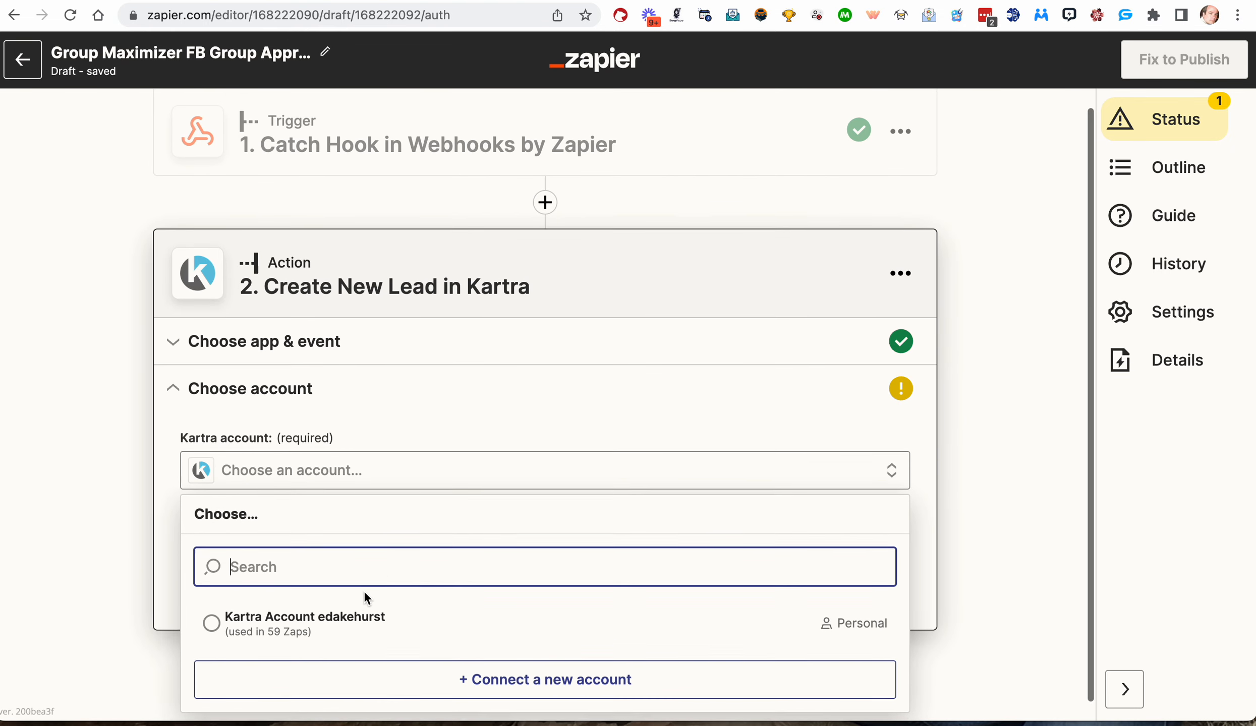
click(364, 598)
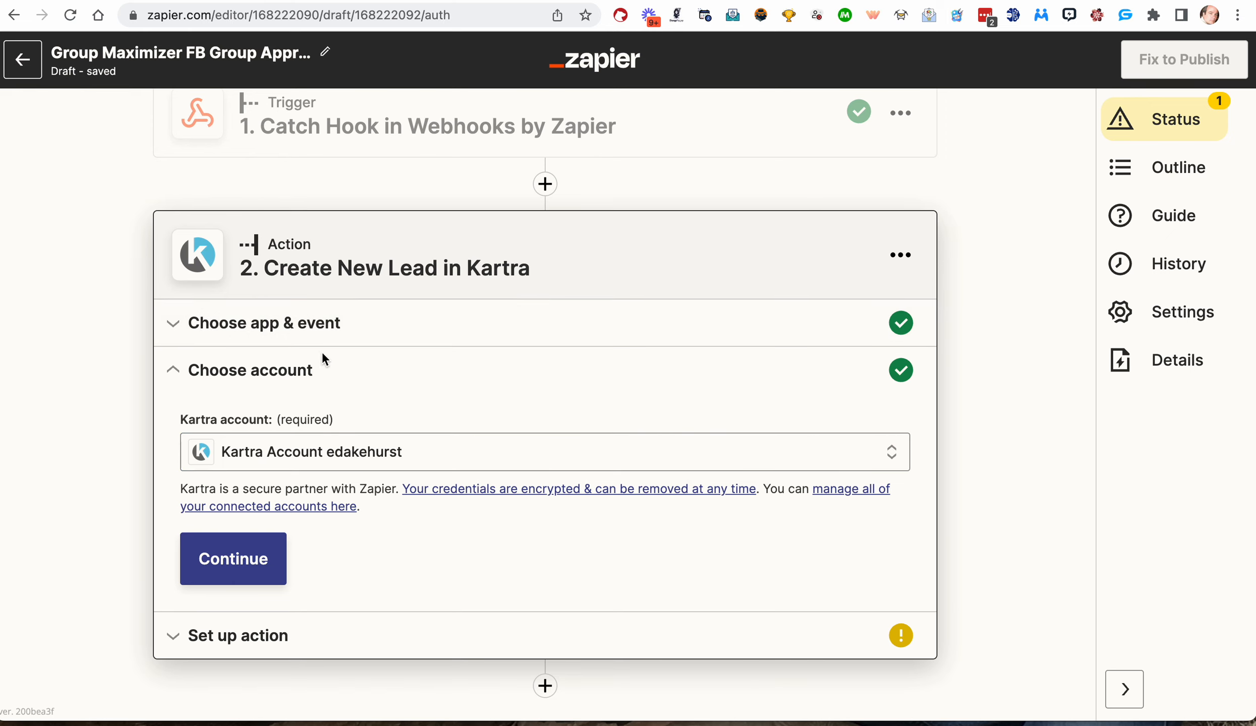
click(256, 548)
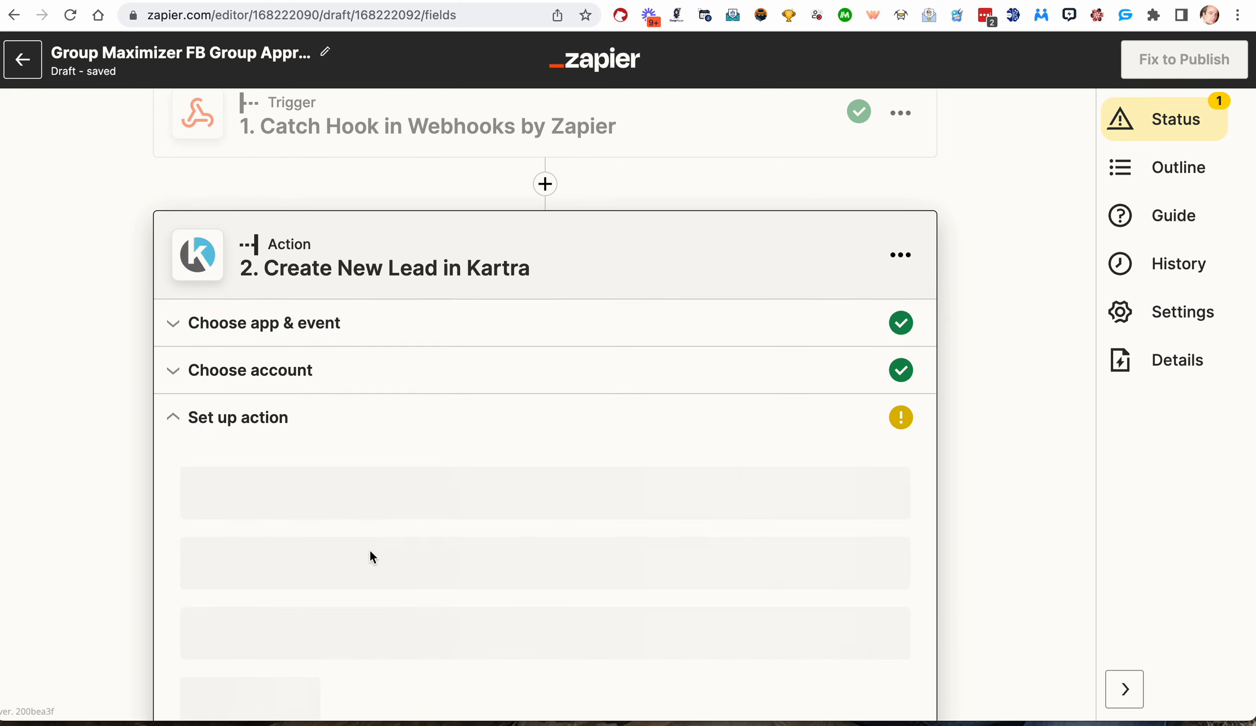
- Show all webhook data available for the lead's Email field and look through it for the answer holding the member's email
click(340, 409)
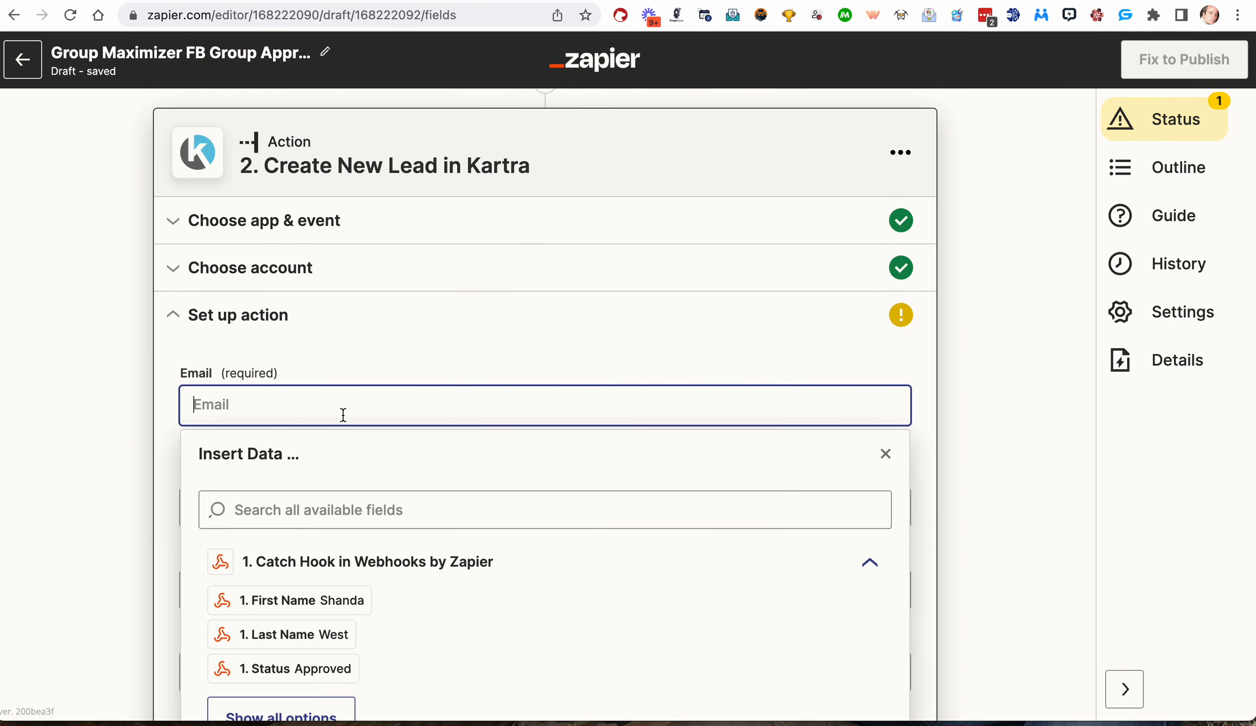
scroll(346, 422, down, 2)
click(287, 590)
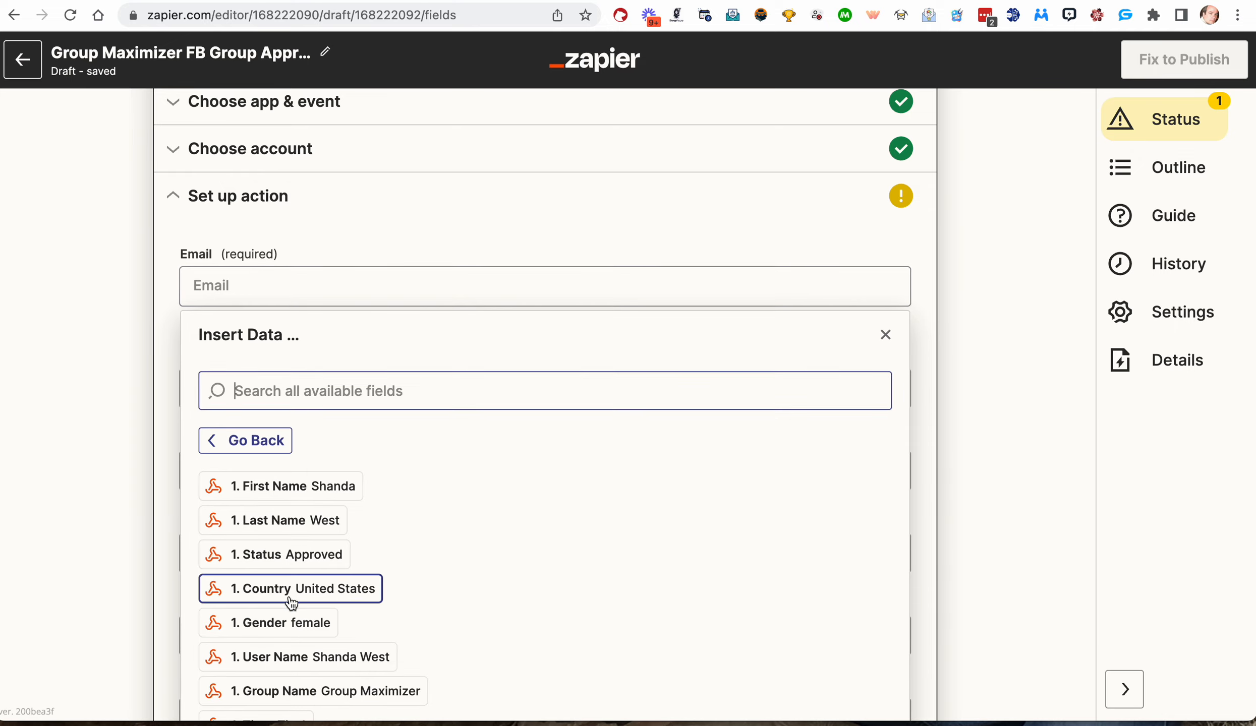
scroll(322, 585, down, 4)
scroll(386, 573, down, 7)
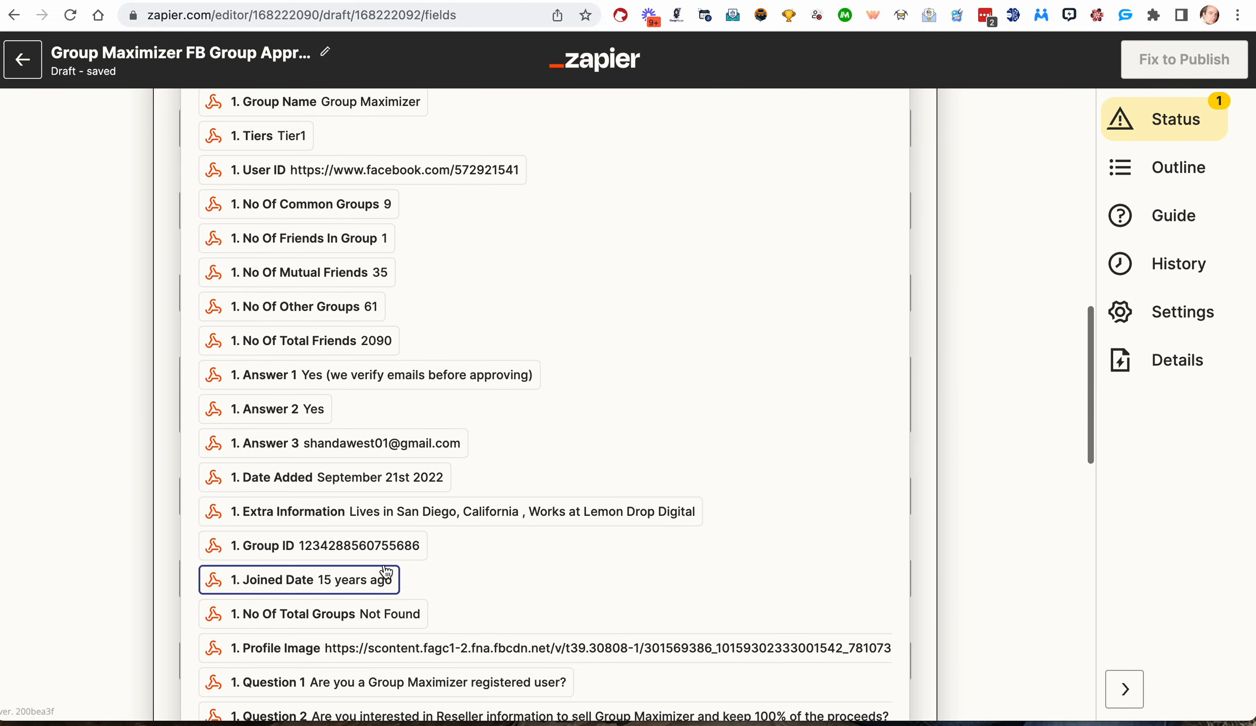
scroll(385, 567, down, 2)
scroll(386, 571, down, 1)
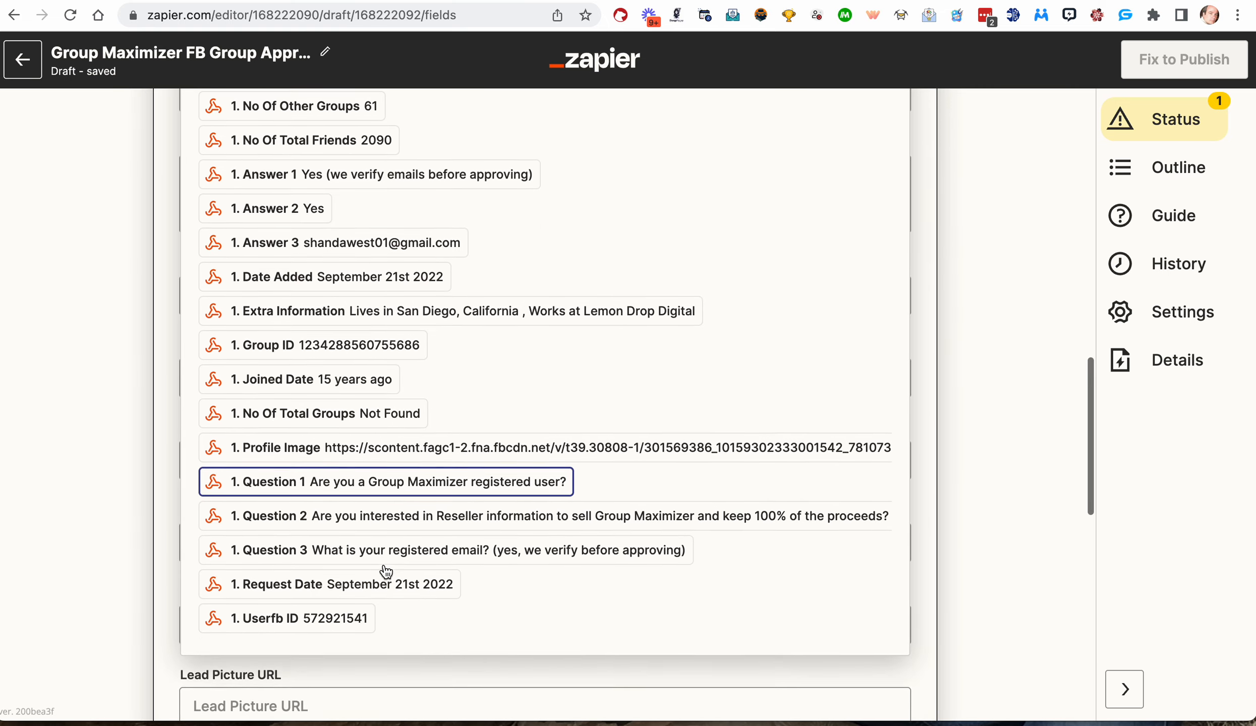
scroll(386, 571, up, 5)
scroll(386, 571, up, 5)
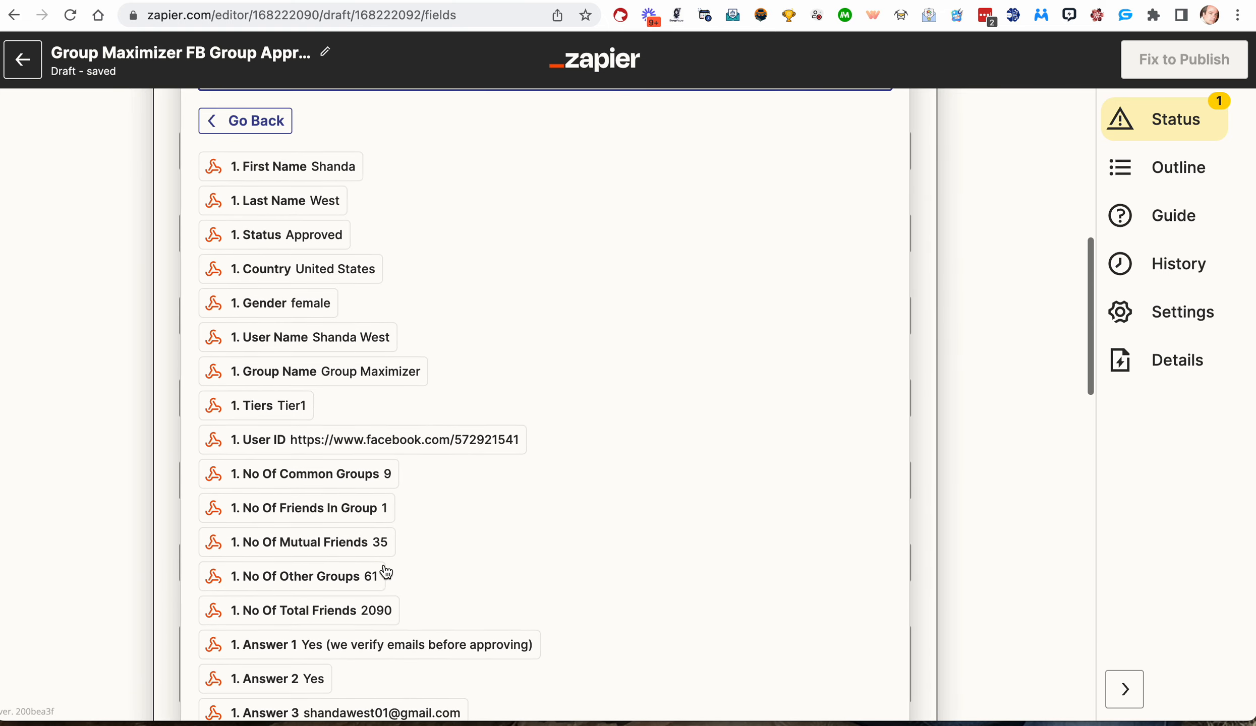
scroll(386, 571, down, 12)
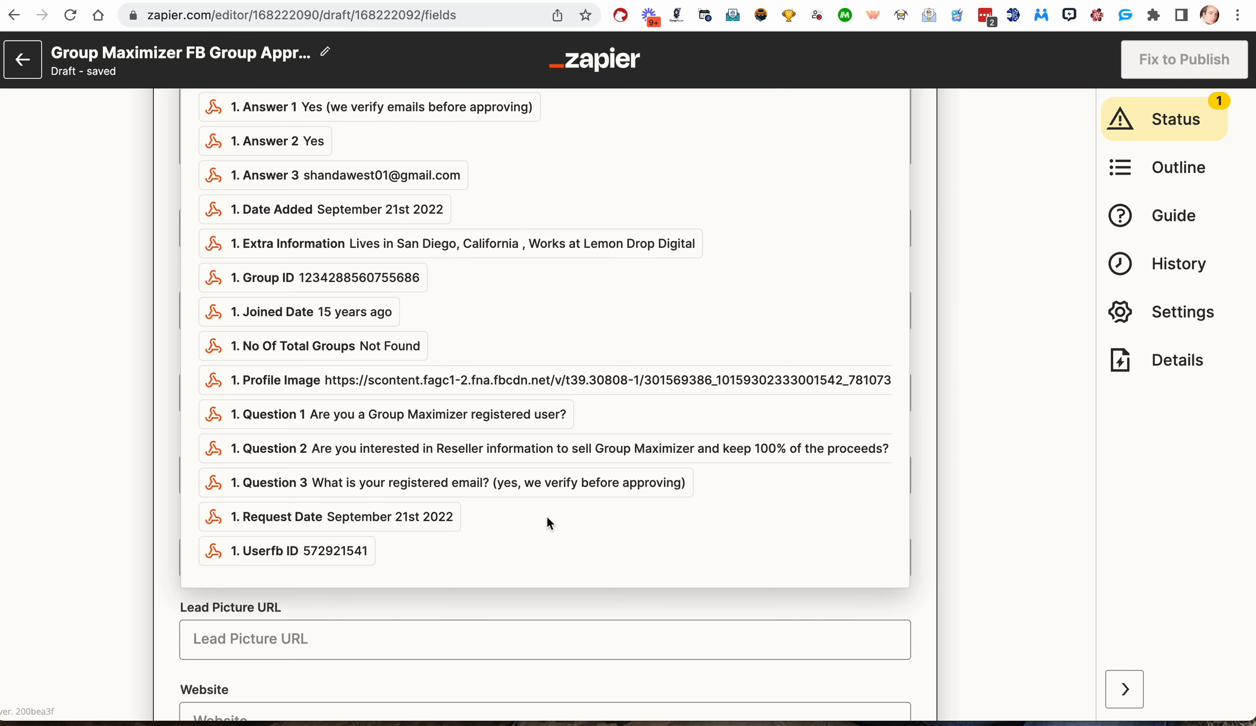
scroll(547, 515, up, 15)
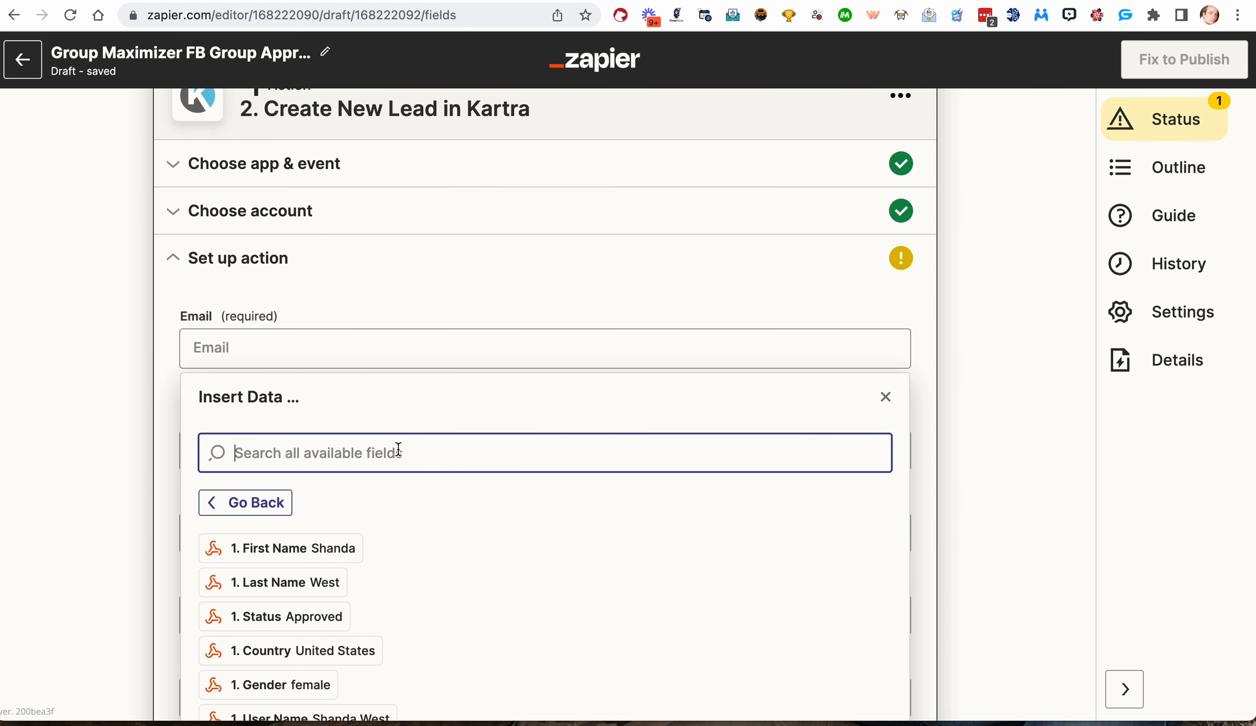
- Search the webhook data for email and map Answer 3 to the lead's Email field
text(email)
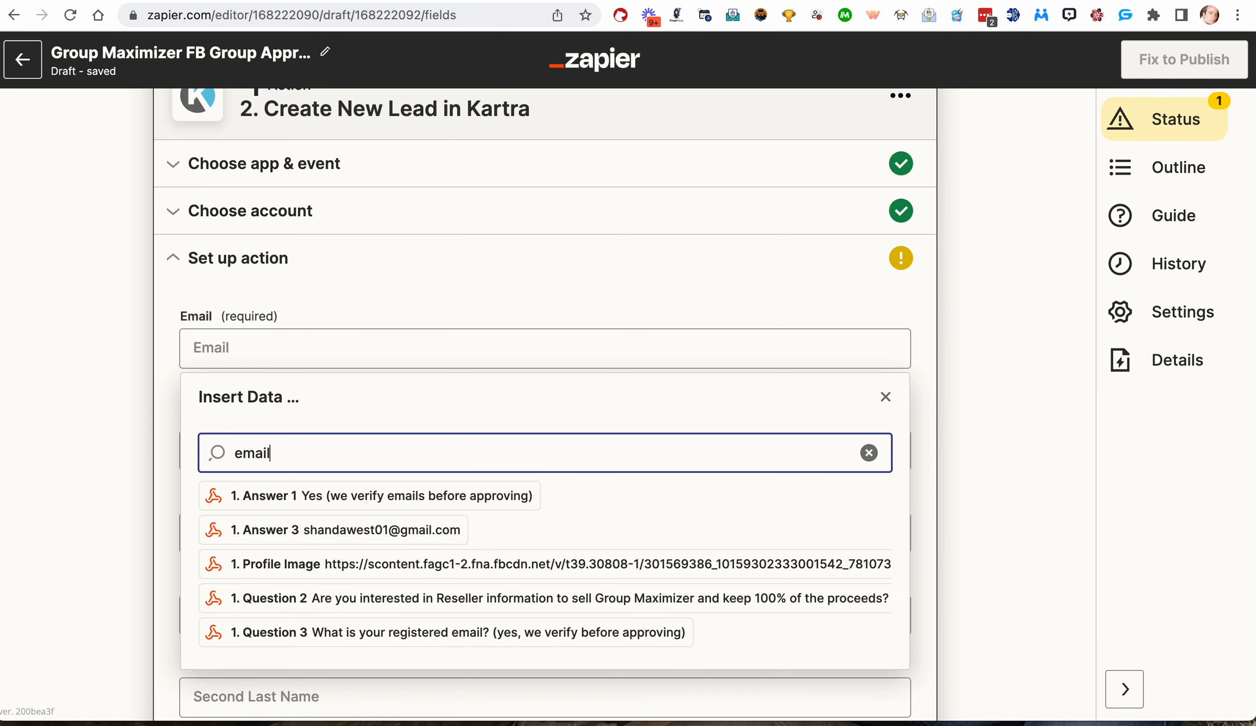
click(444, 529)
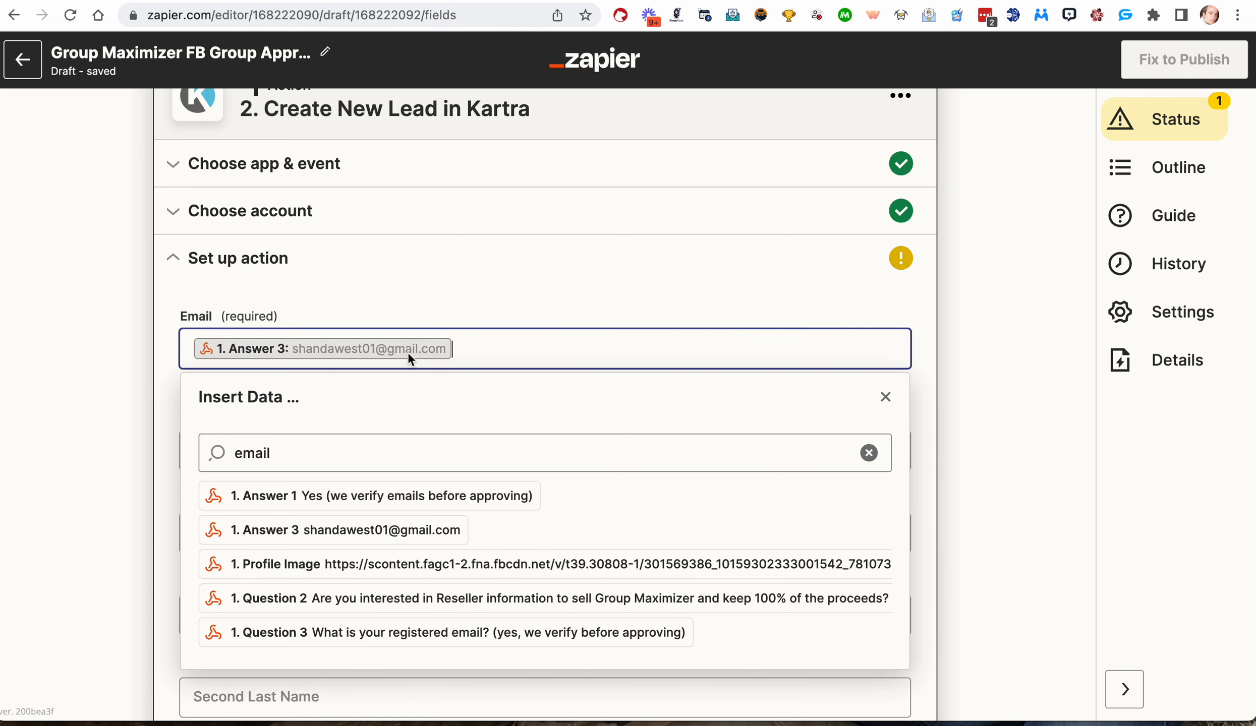
click(458, 305)
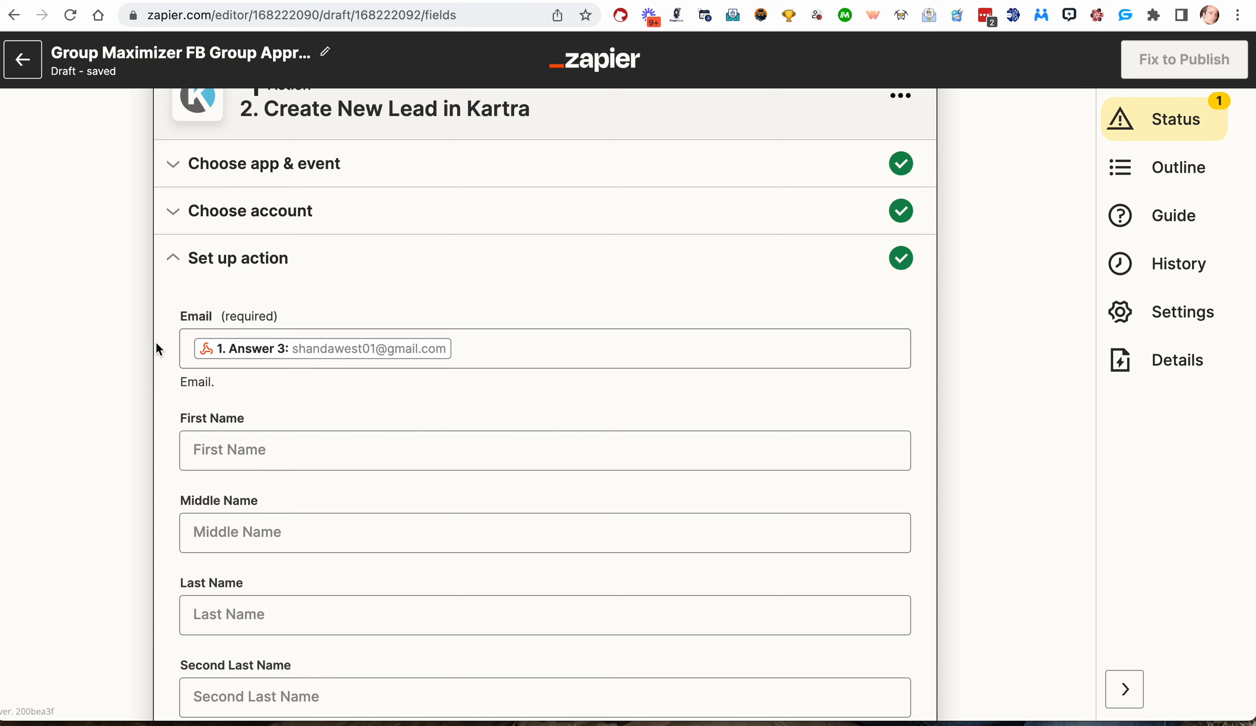
- Map the webhook's First Name and Last Name values to the lead's matching name fields
click(270, 444)
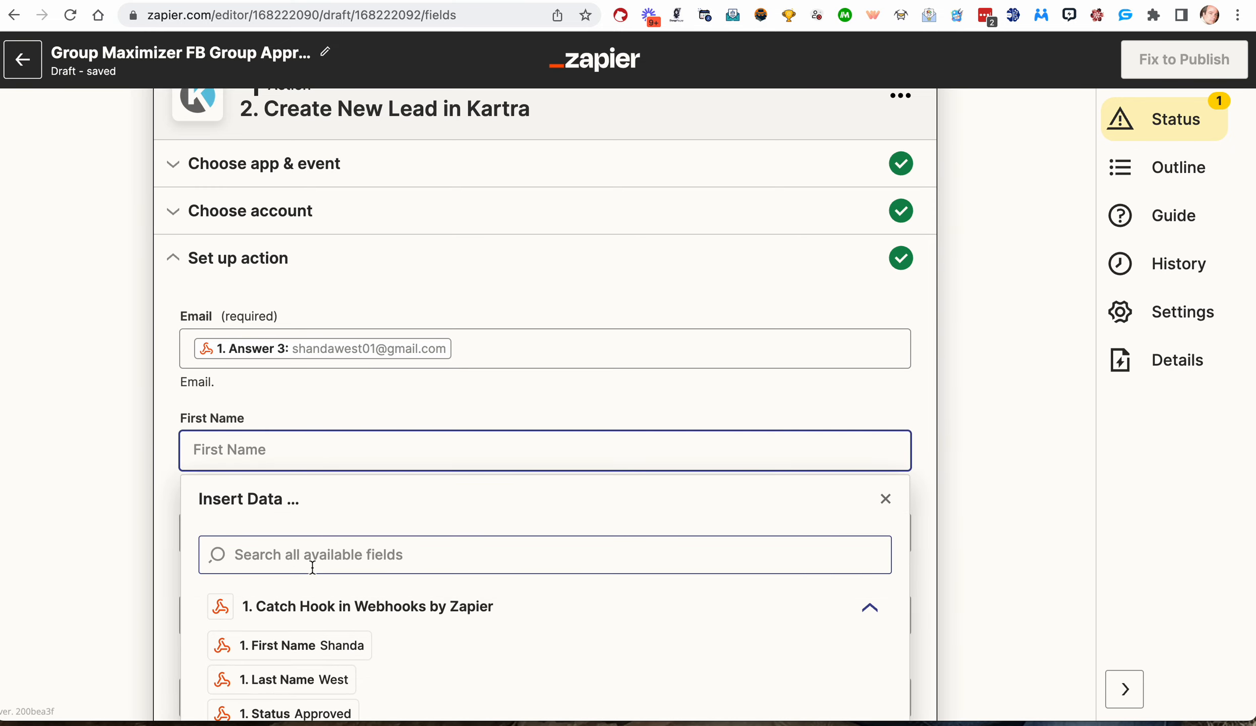
click(323, 645)
key(Escape)
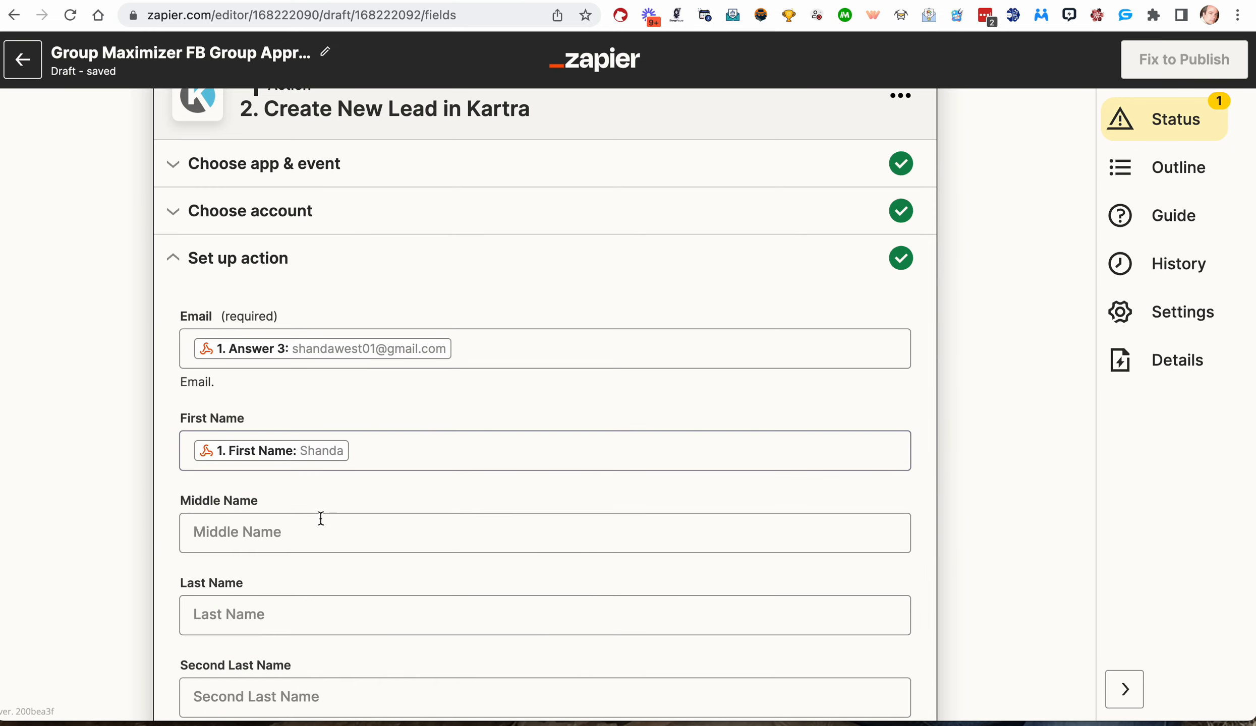
click(247, 611)
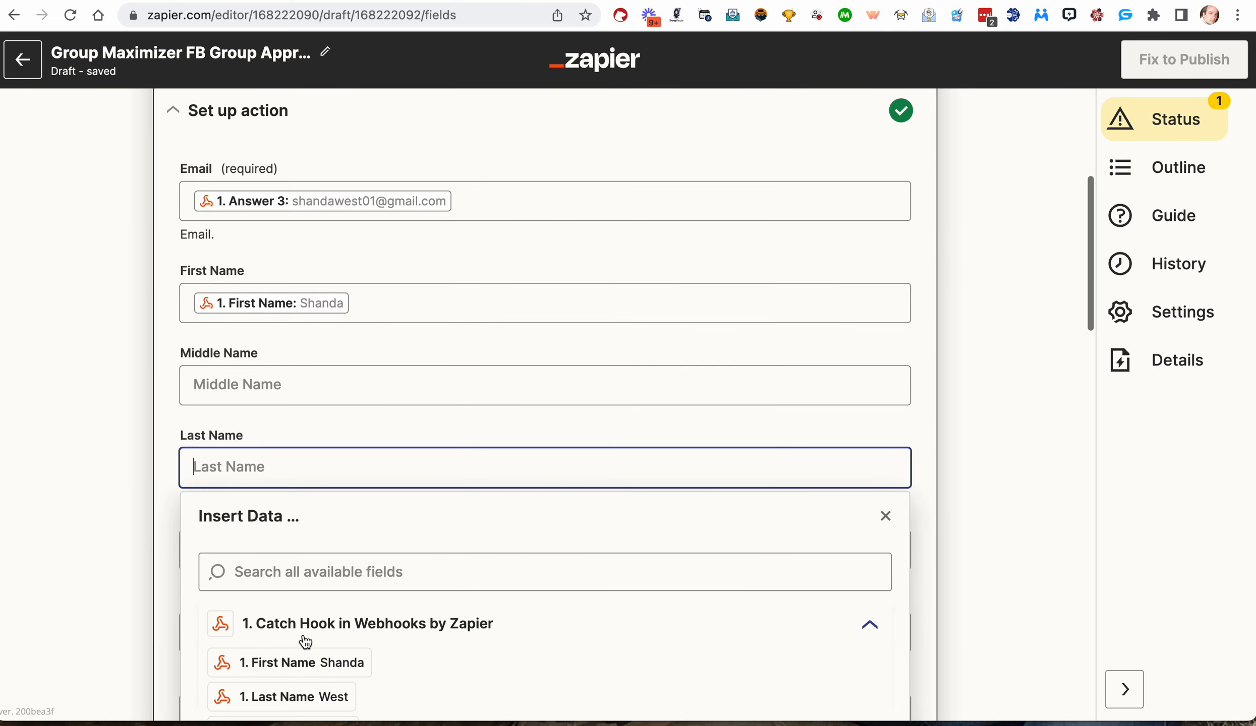
click(282, 697)
click(418, 417)
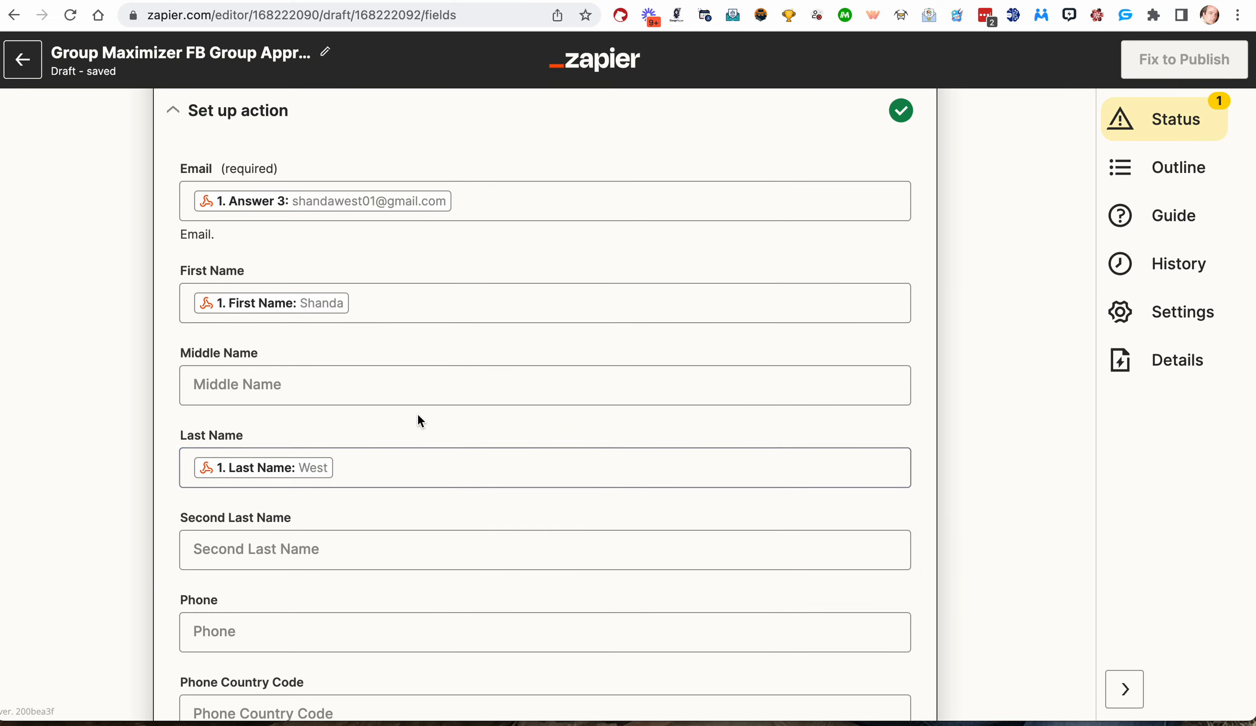
- Continue past the remaining optional lead fields and run the action test that sends the lead to Kartra
scroll(417, 413, down, 3)
scroll(418, 414, down, 2)
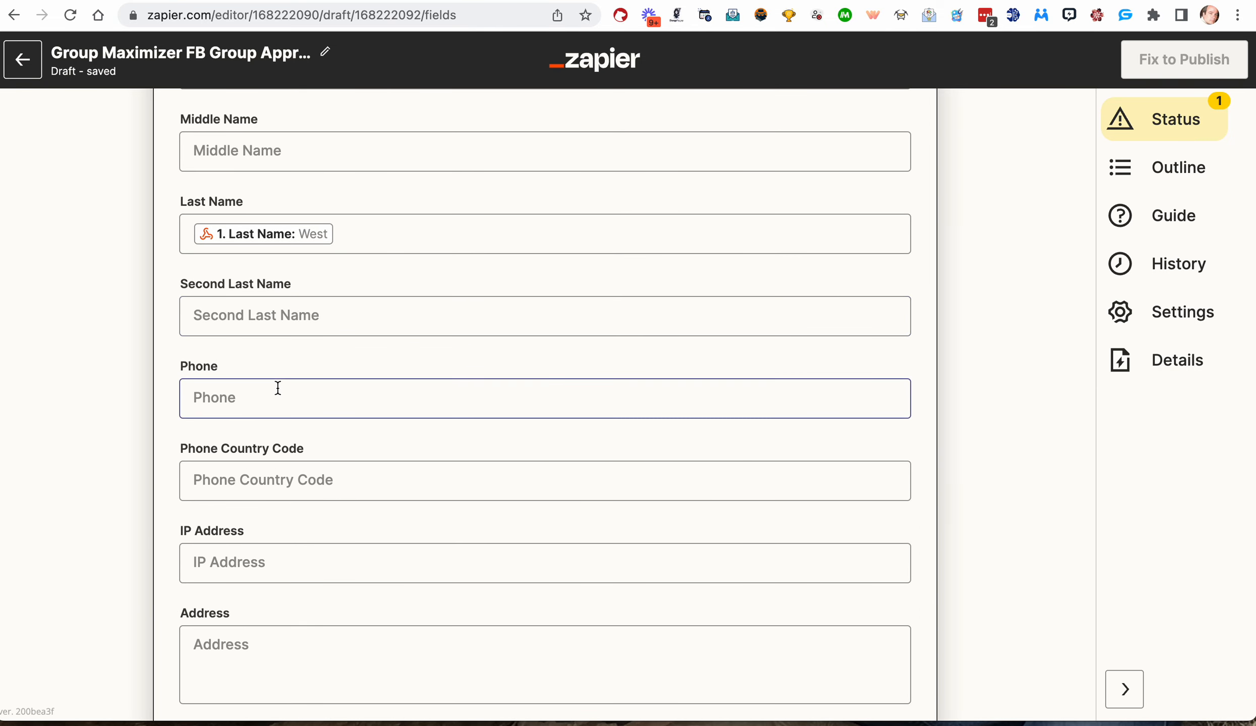
scroll(294, 300, up, 2)
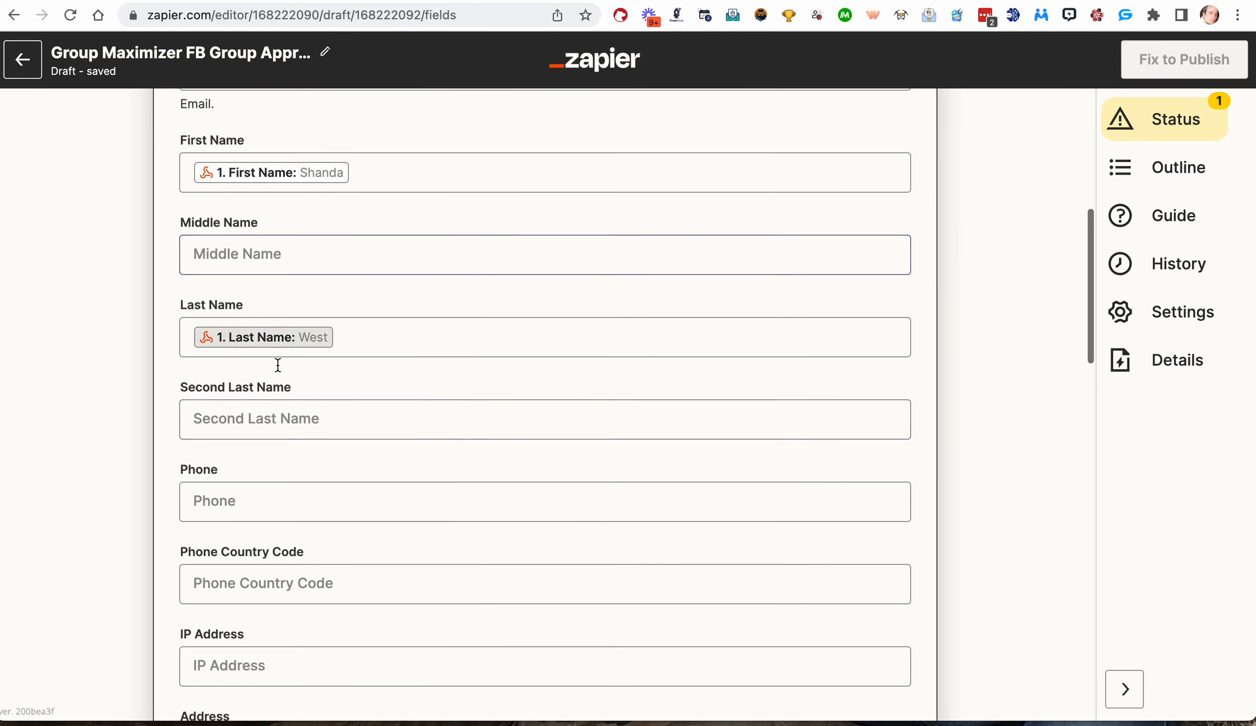
scroll(277, 364, down, 6)
scroll(312, 479, down, 20)
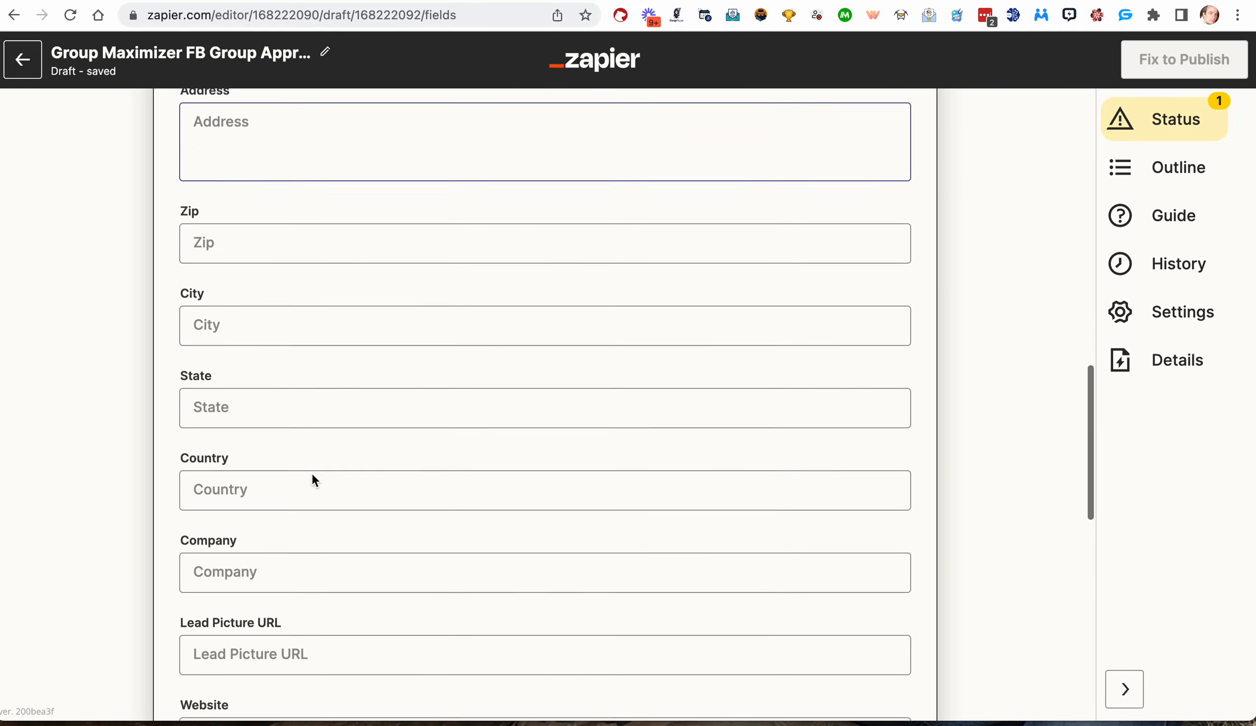
click(400, 540)
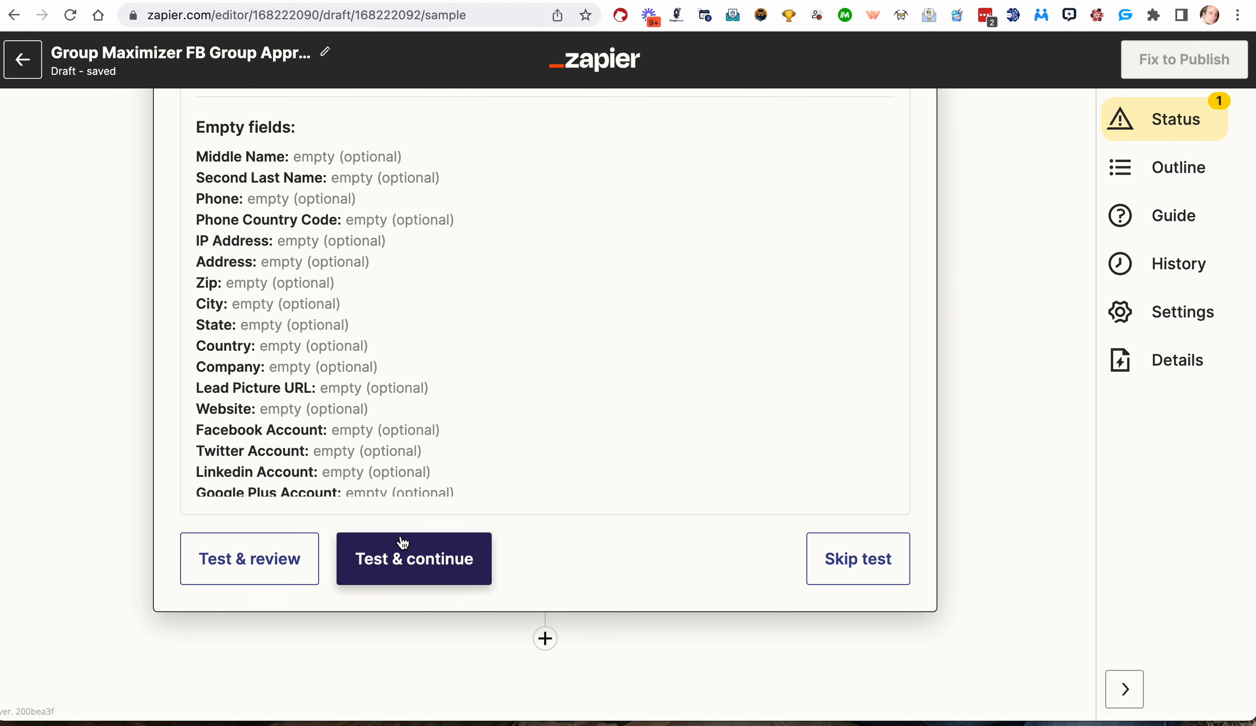
click(406, 558)
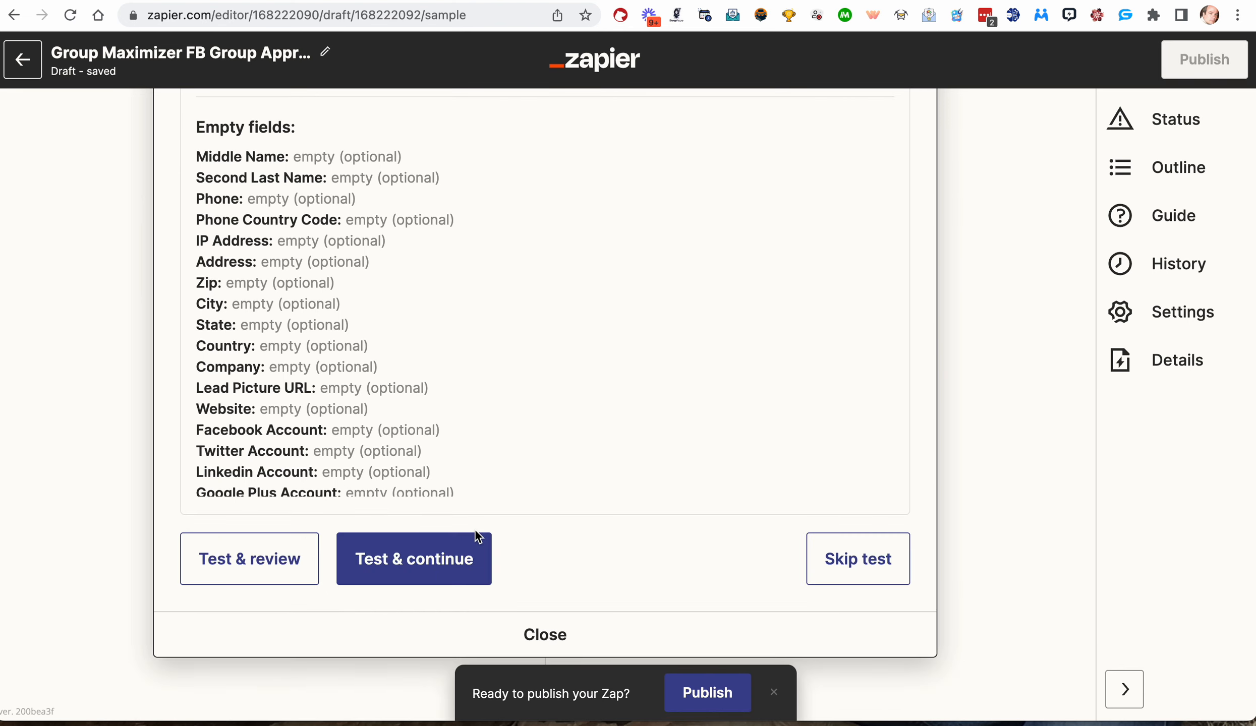
scroll(475, 529, down, 3)
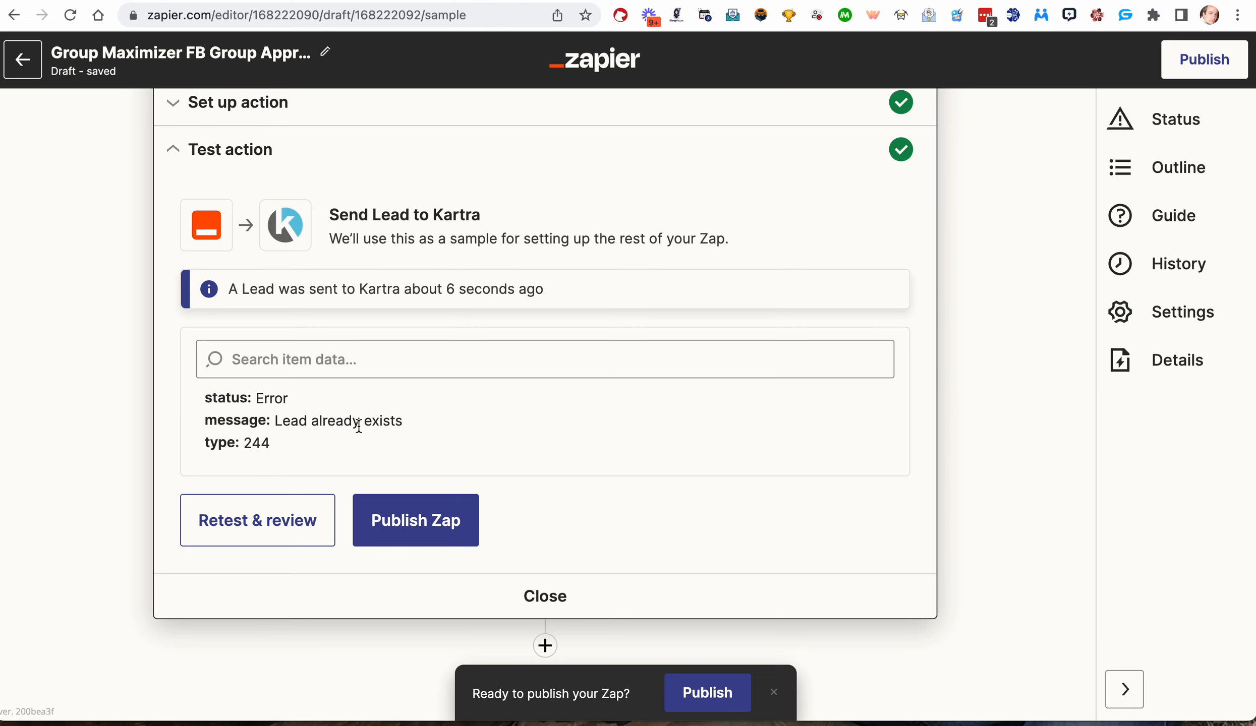
- Add a third step after Create New Lead, search the apps for kartra and choose Kartra
scroll(358, 426, down, 1)
click(545, 638)
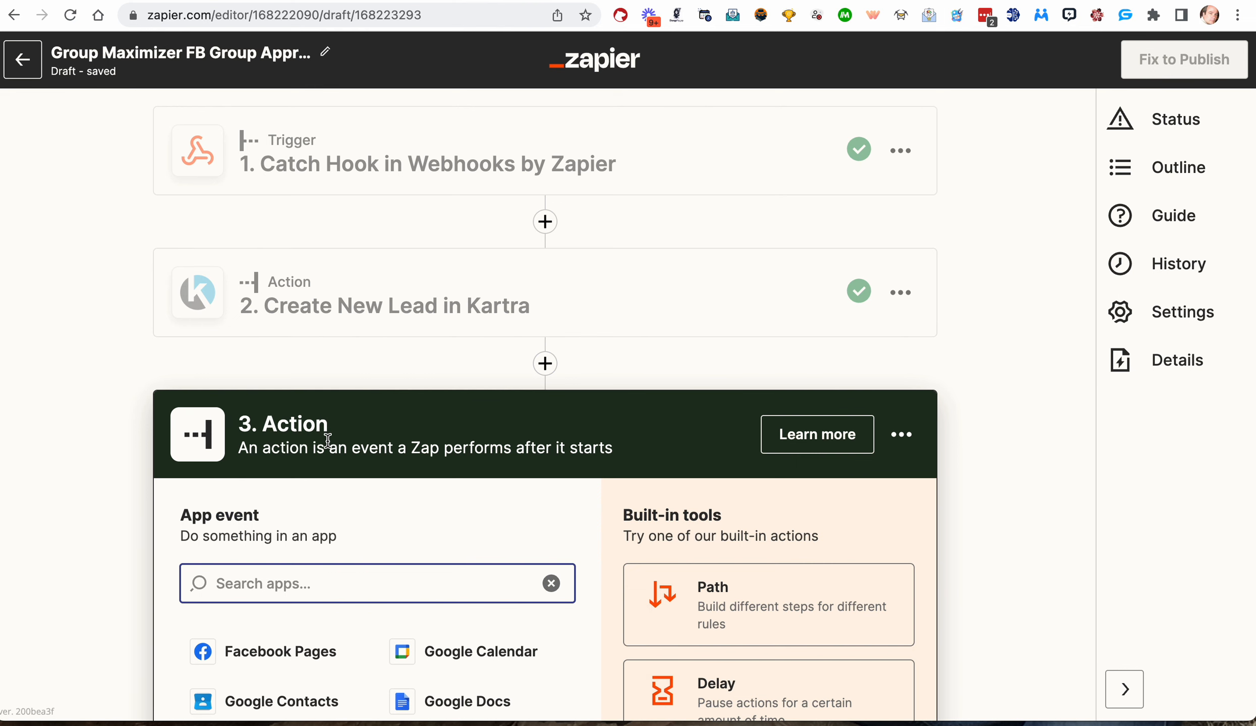
scroll(327, 439, down, 4)
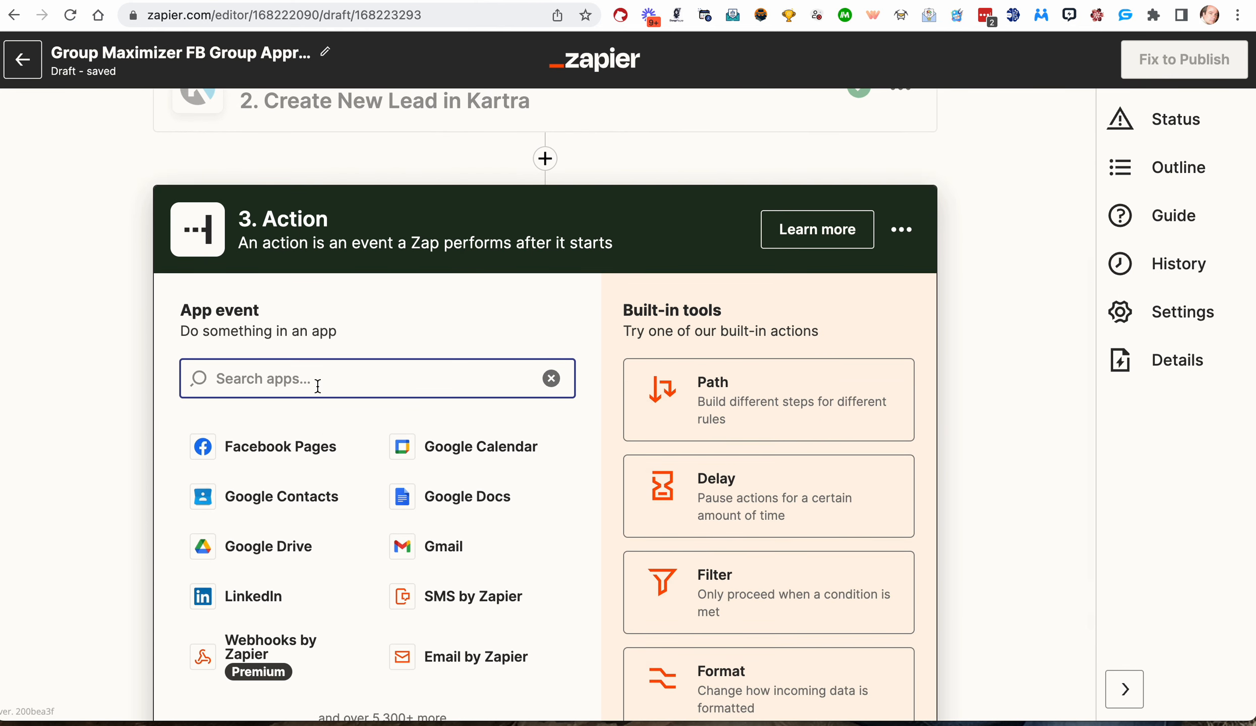
text(kartra)
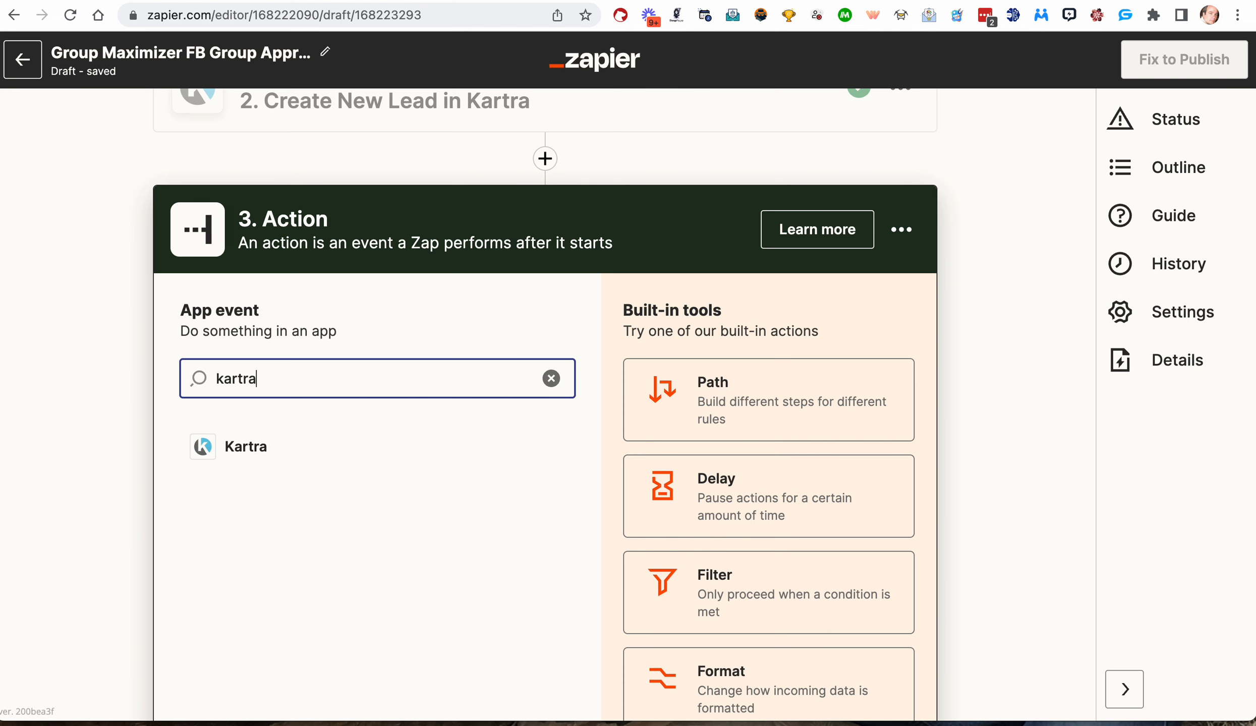
click(345, 446)
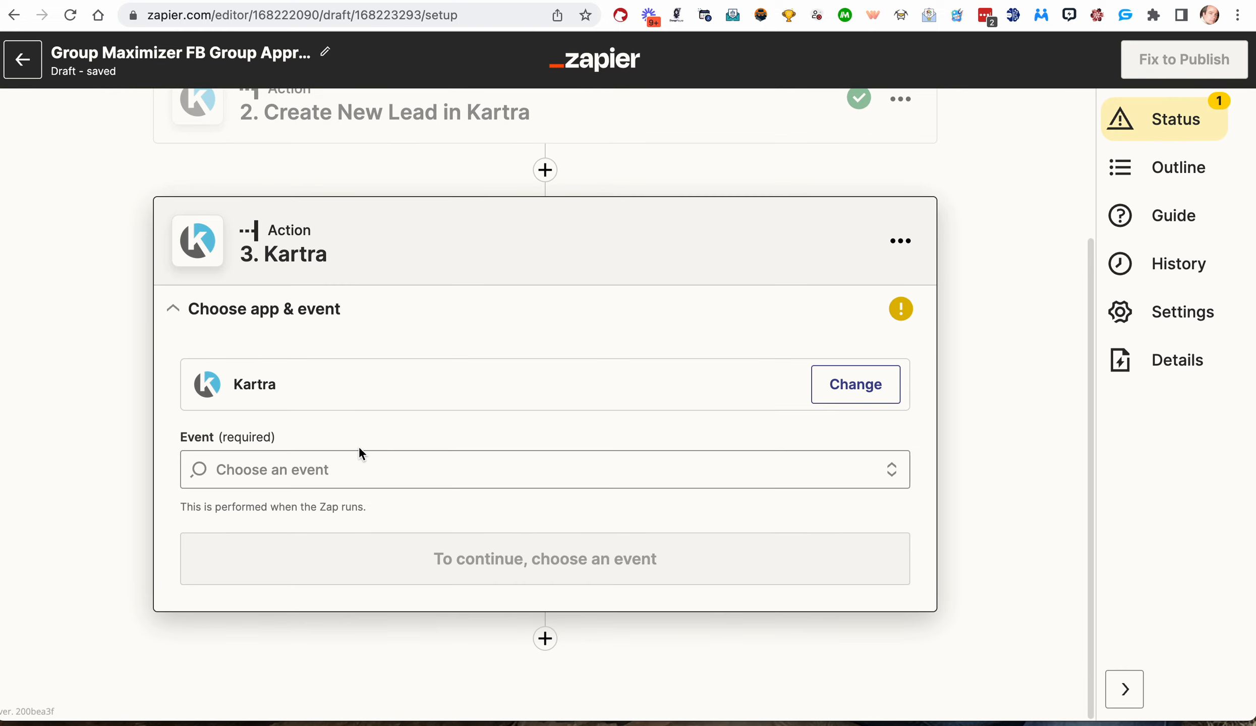
- Search the action events for list, set the event to Subscribe Lead to List and continue to the account choice
click(312, 474)
scroll(306, 550, down, 5)
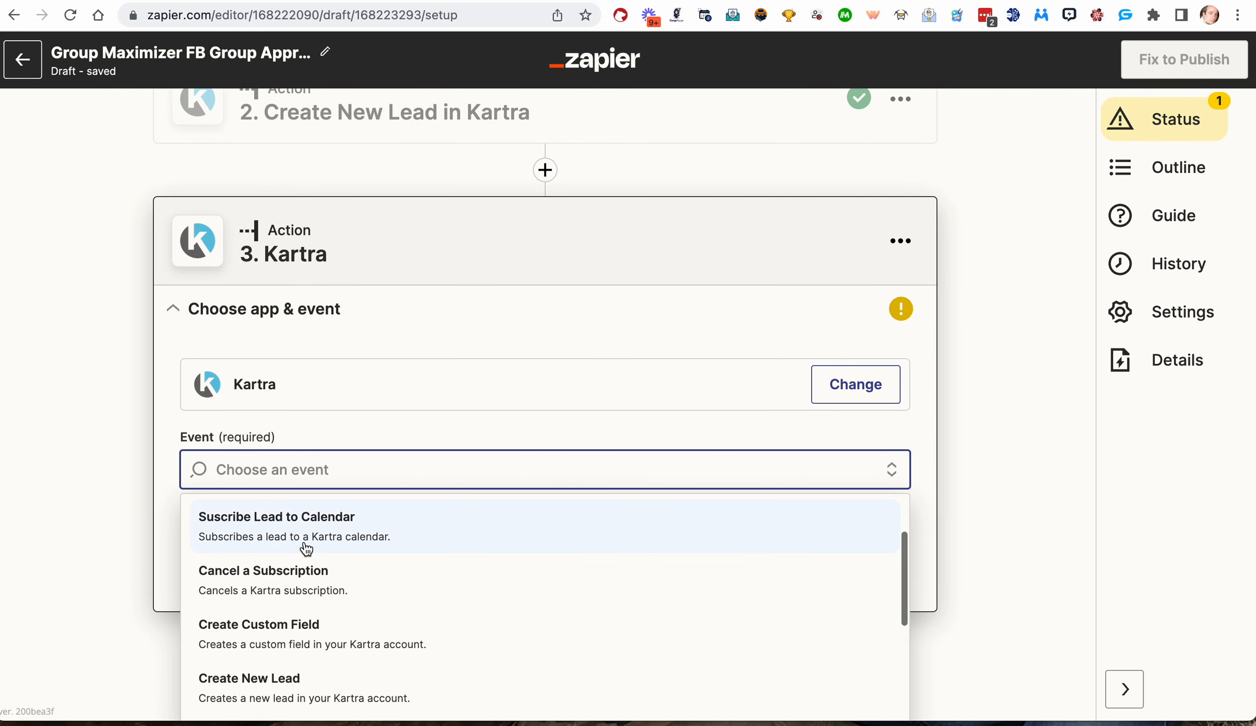
scroll(307, 549, down, 5)
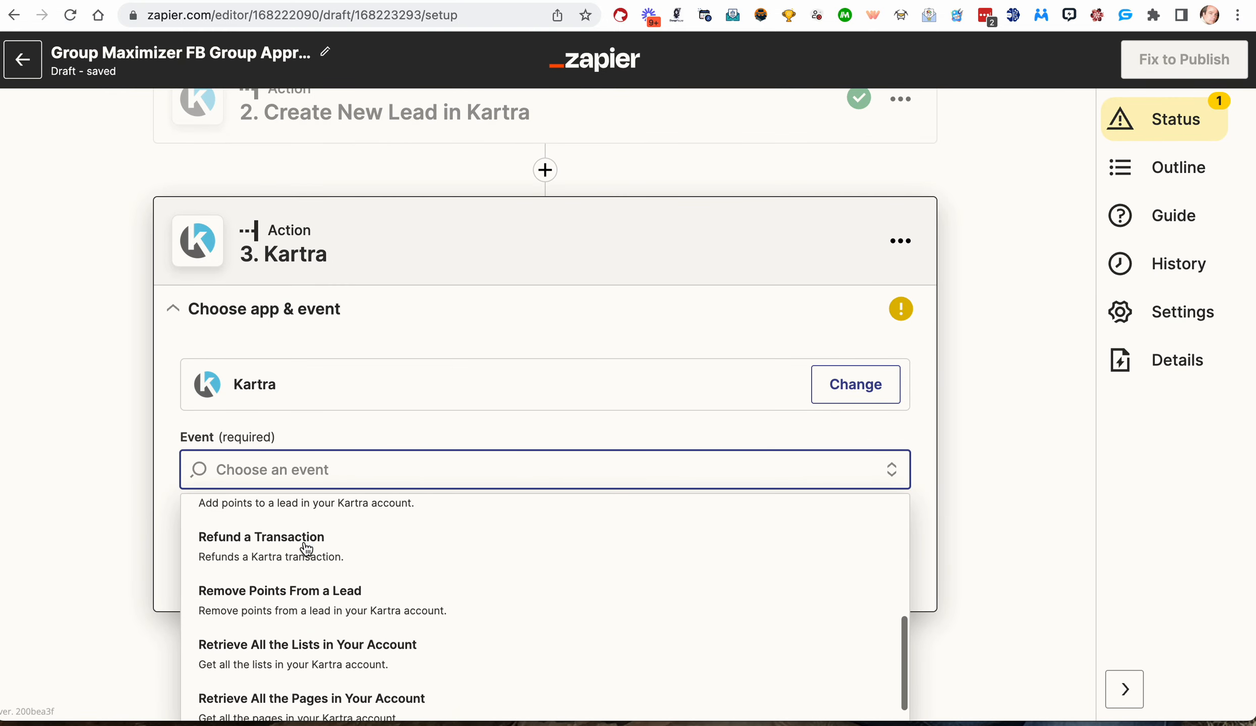
scroll(306, 548, down, 2)
scroll(306, 549, up, 10)
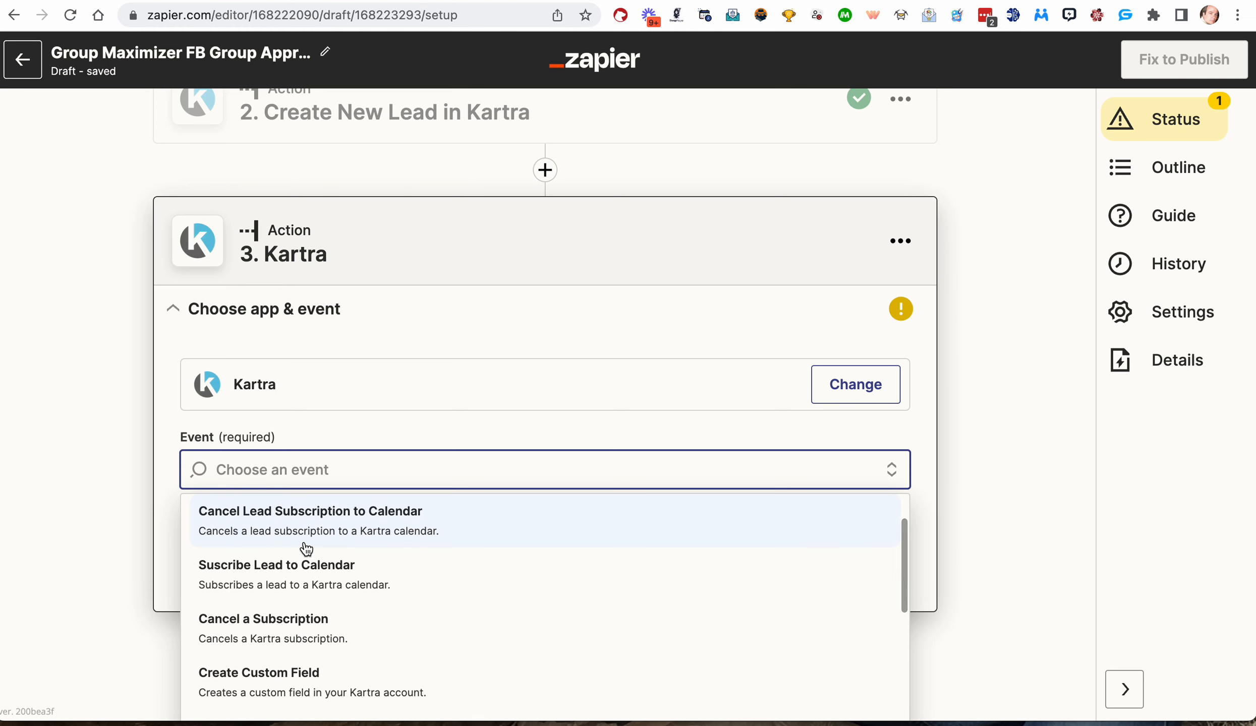
scroll(306, 549, down, 3)
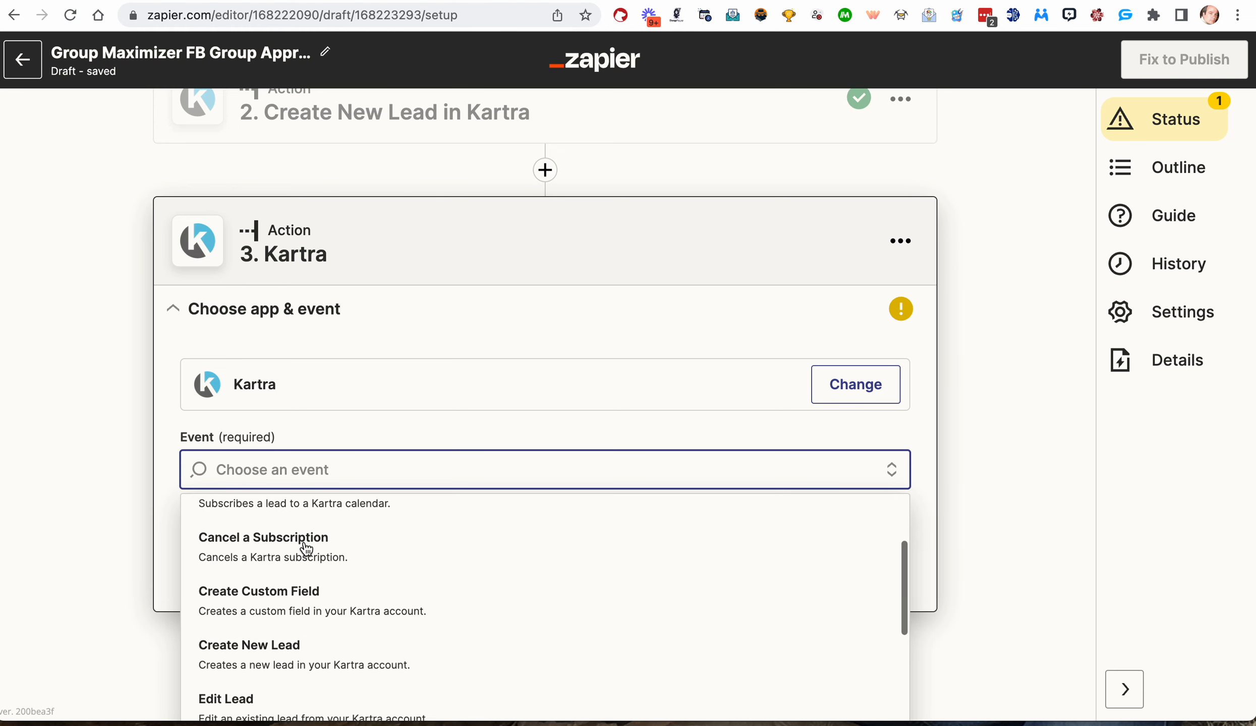
text(list)
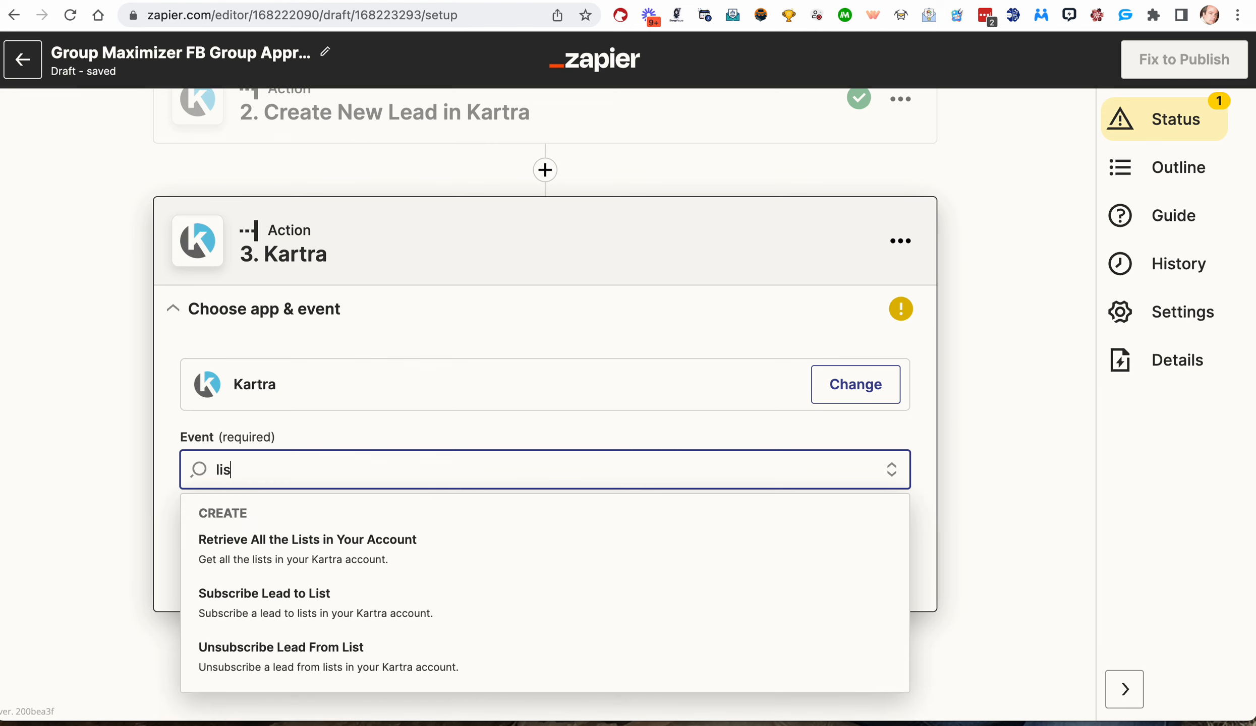
click(291, 594)
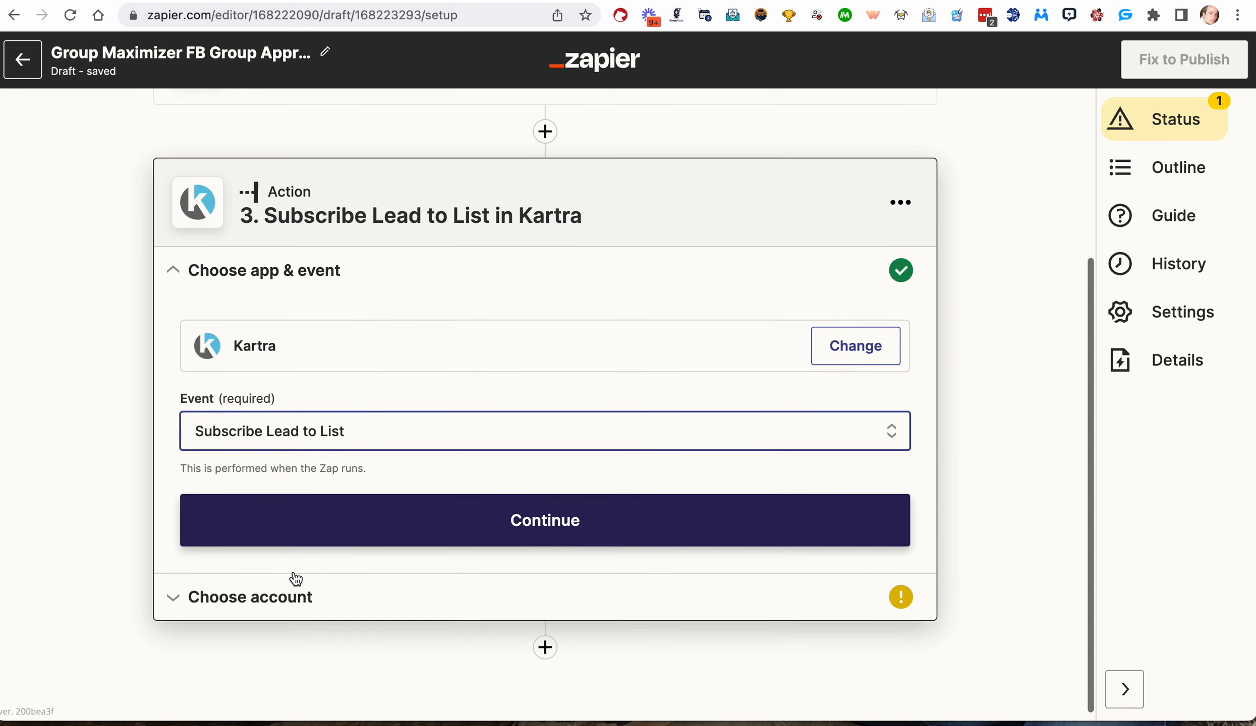
click(322, 533)
- Select the connected Kartra account for the Subscribe Lead to List action and continue to its setup
click(326, 534)
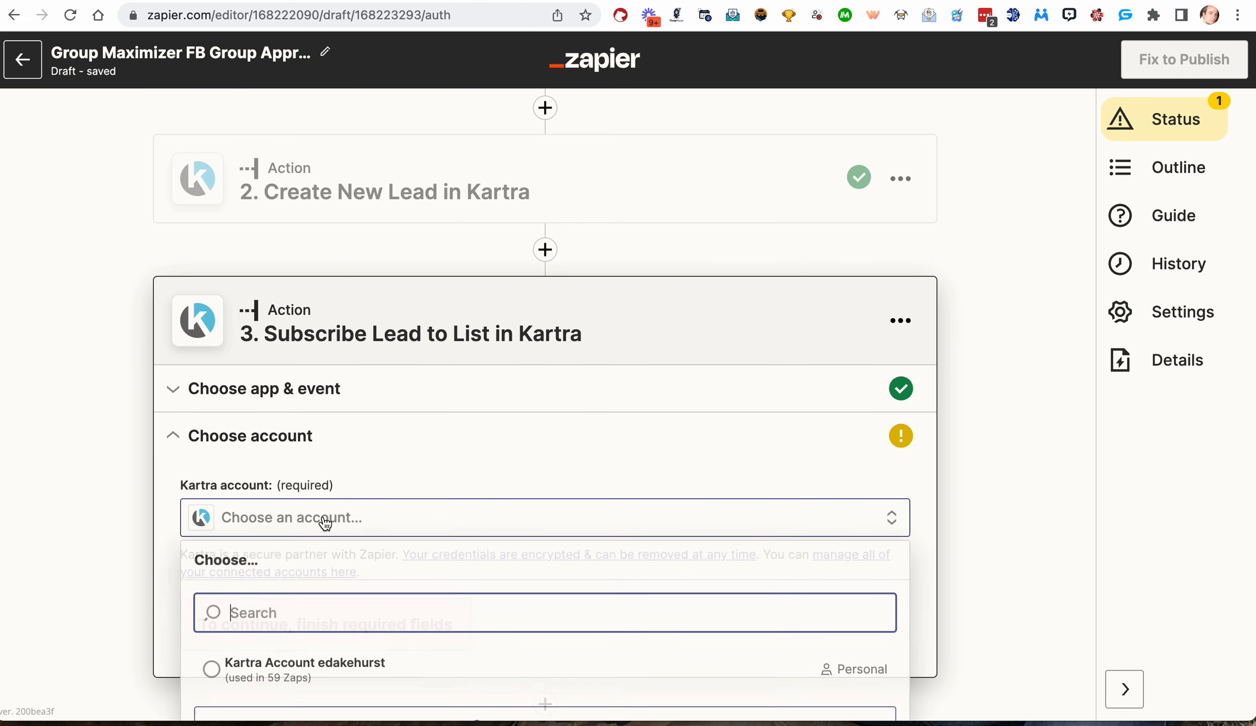
click(366, 670)
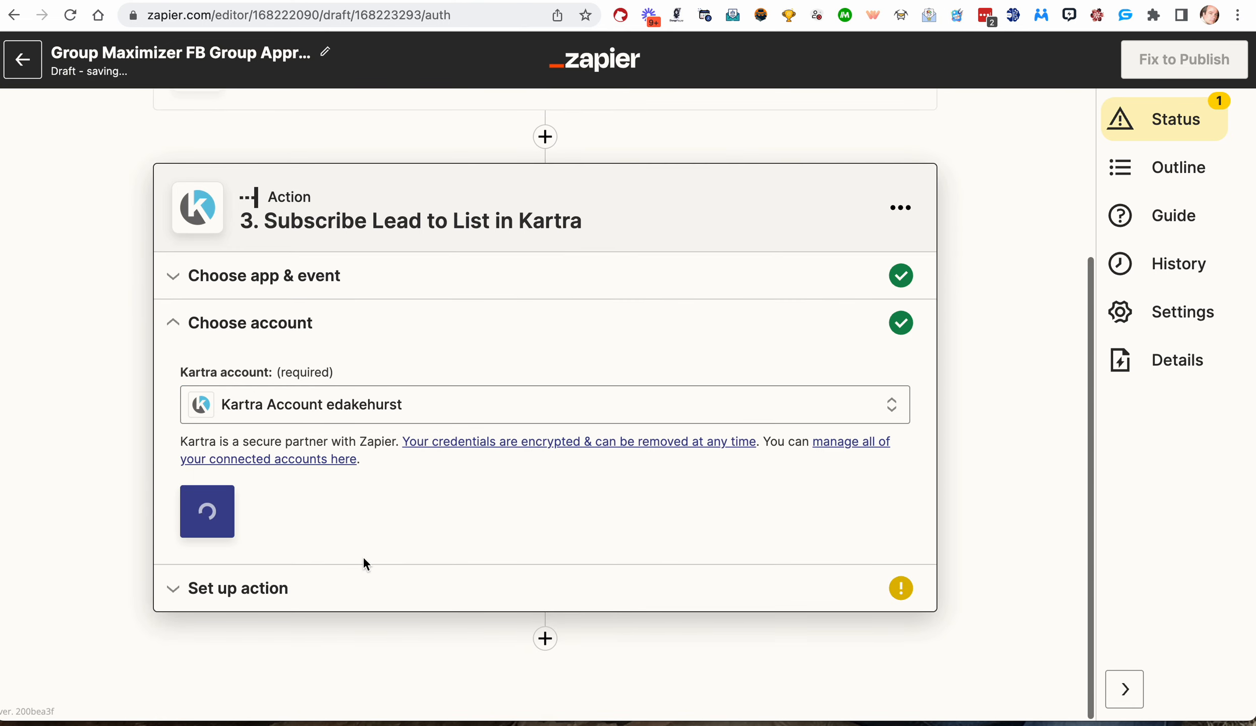
click(273, 520)
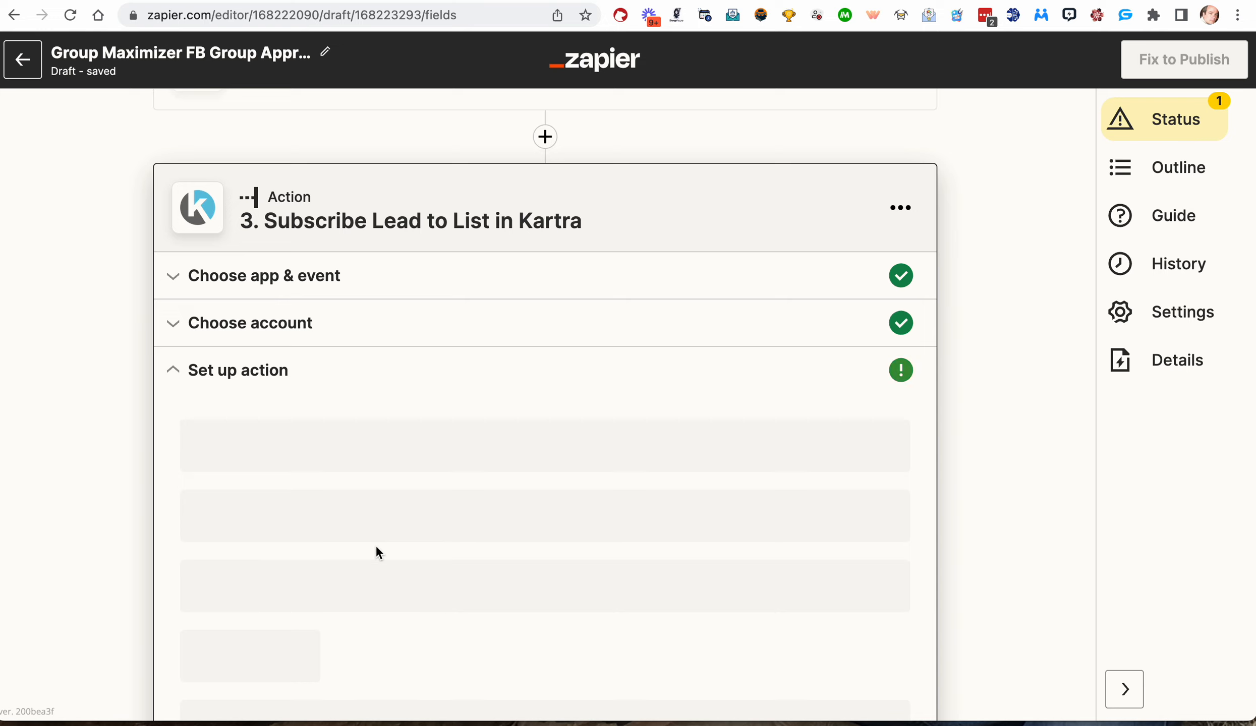
- Search the Kartra lists for group max and choose Group Maximizer FB Group as the list to subscribe leads to
click(333, 395)
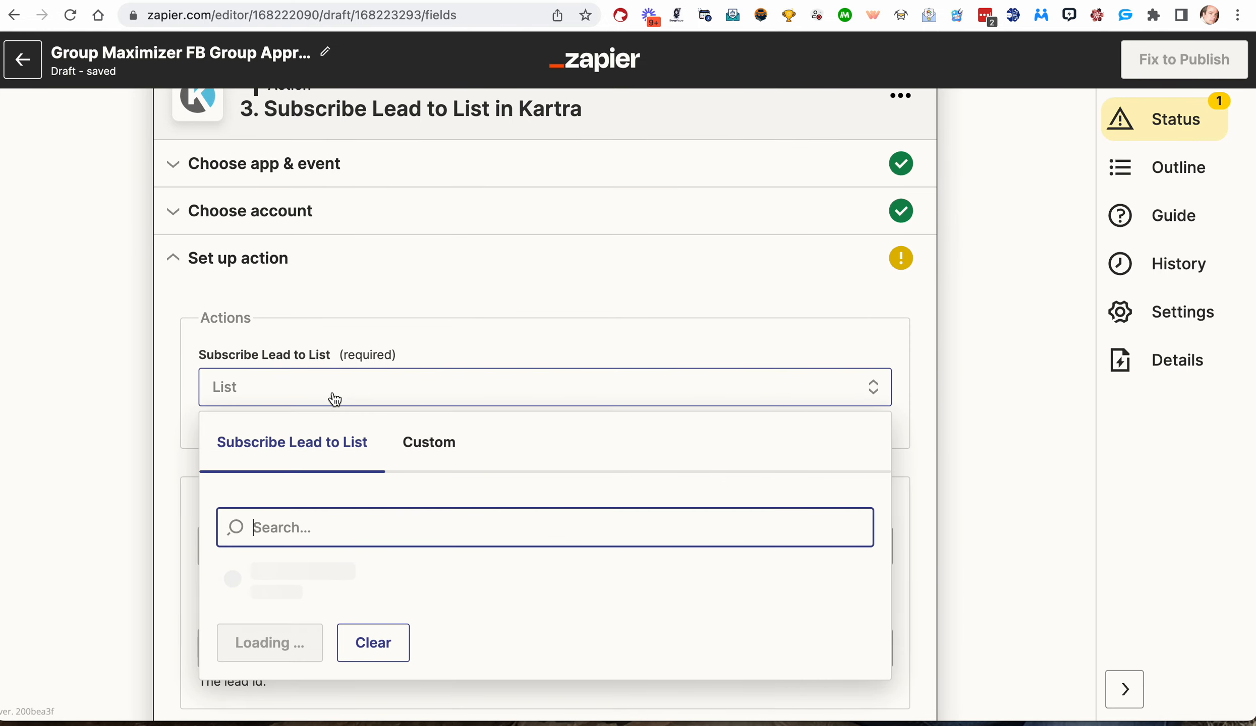
text(grop)
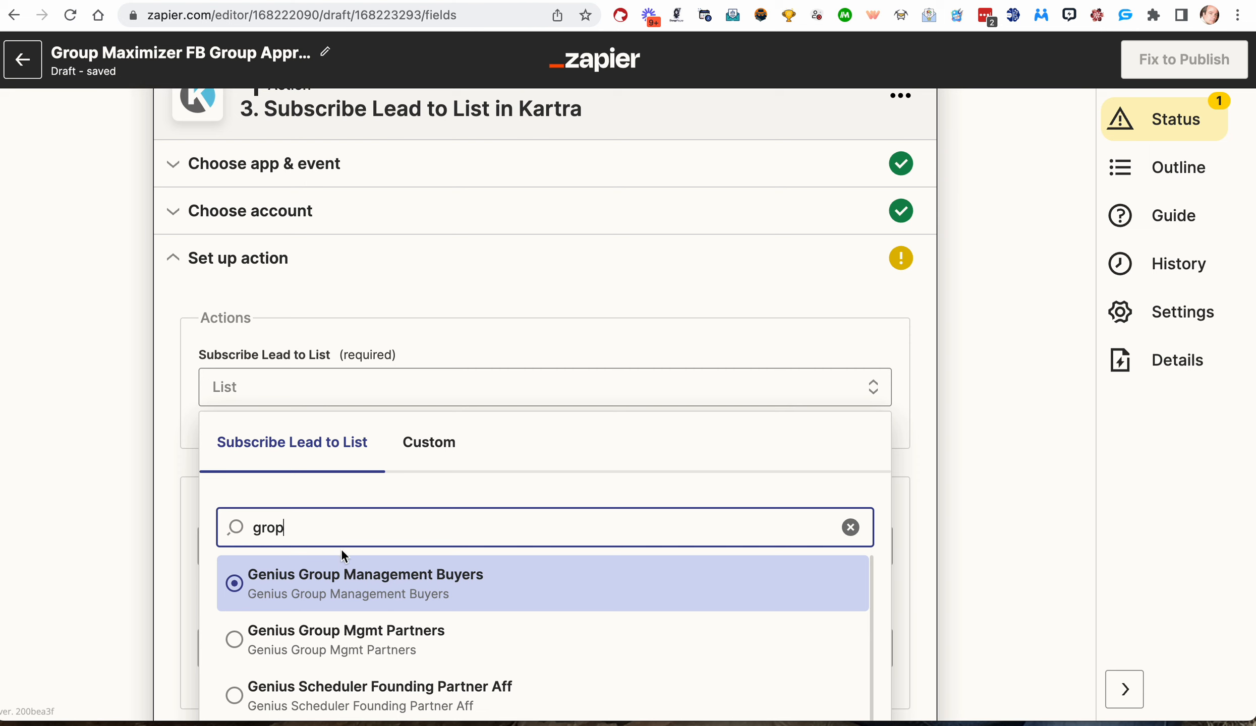
scroll(372, 590, down, 2)
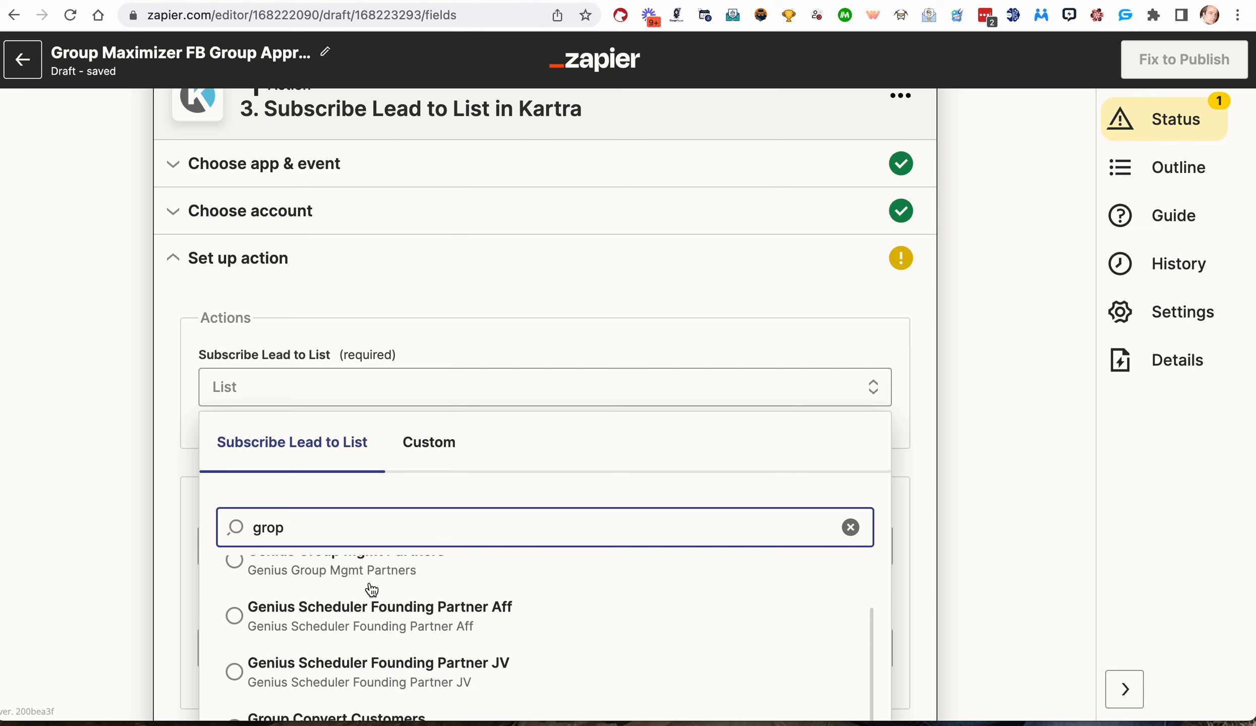
key(BackSpace)
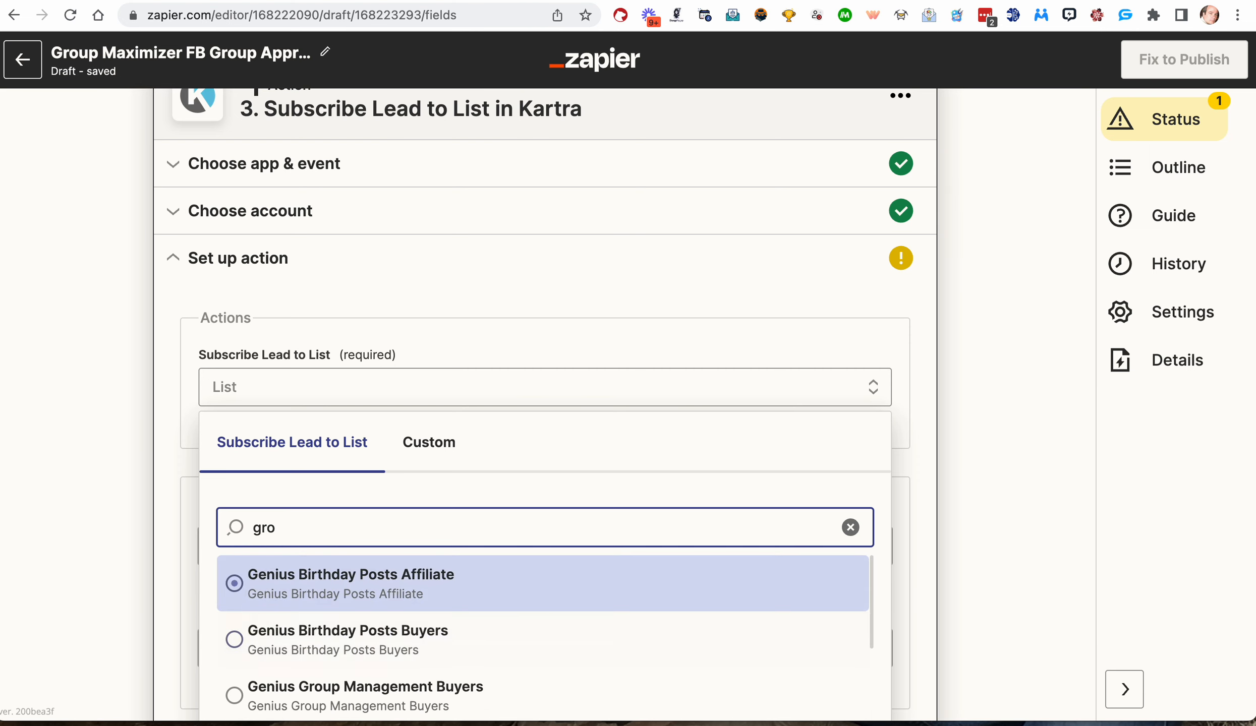
text(up max)
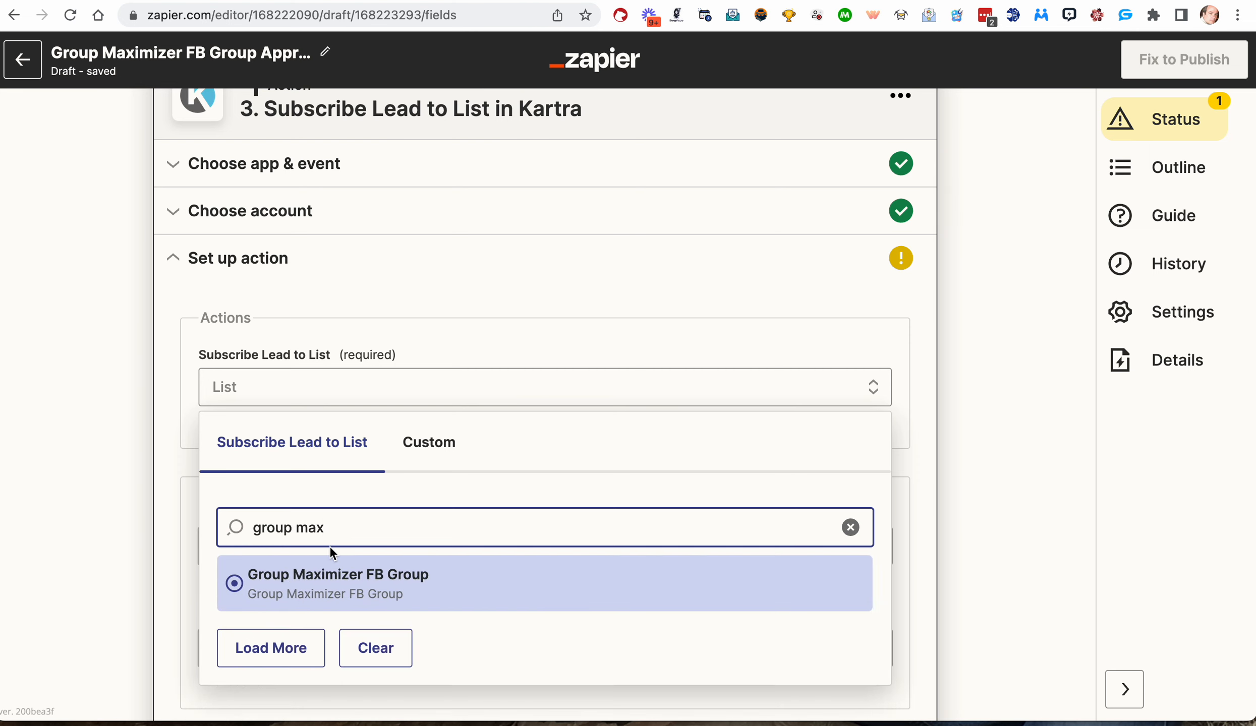
click(262, 583)
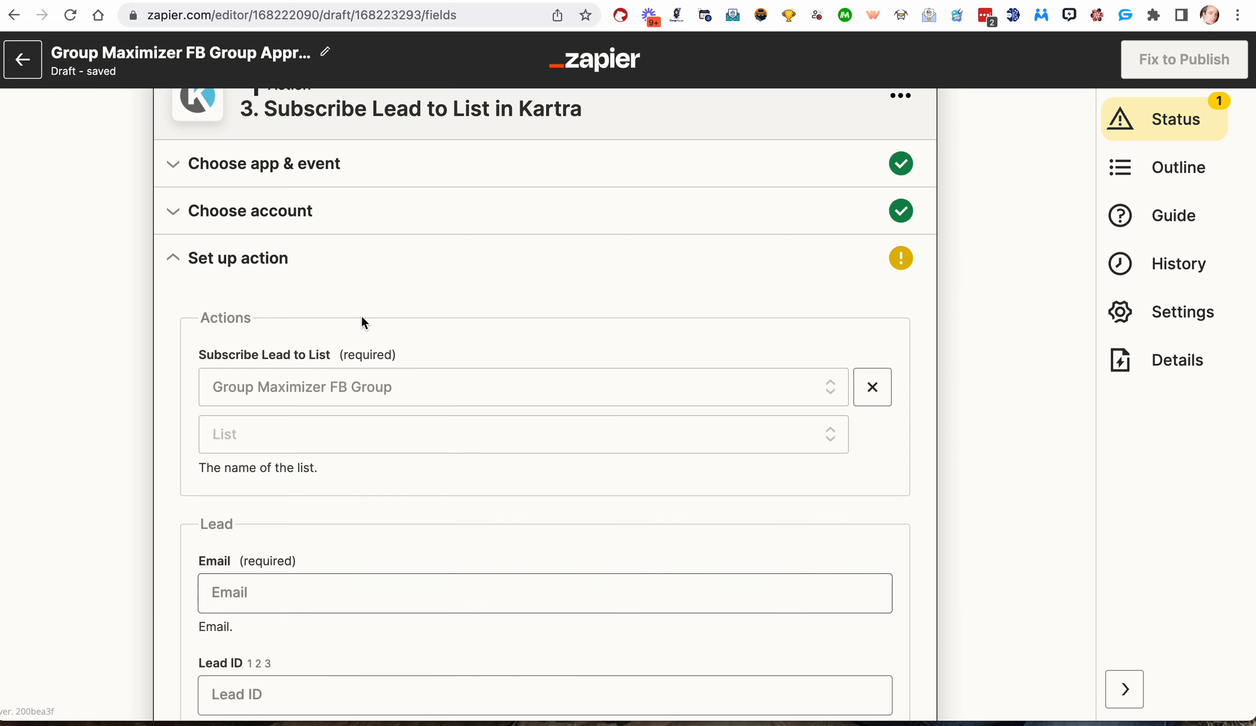
- Map the lead's required Email field to the Catch Hook's Answer 3 value, searching the available fields for email, and leave Lead ID empty
scroll(343, 392, down, 3)
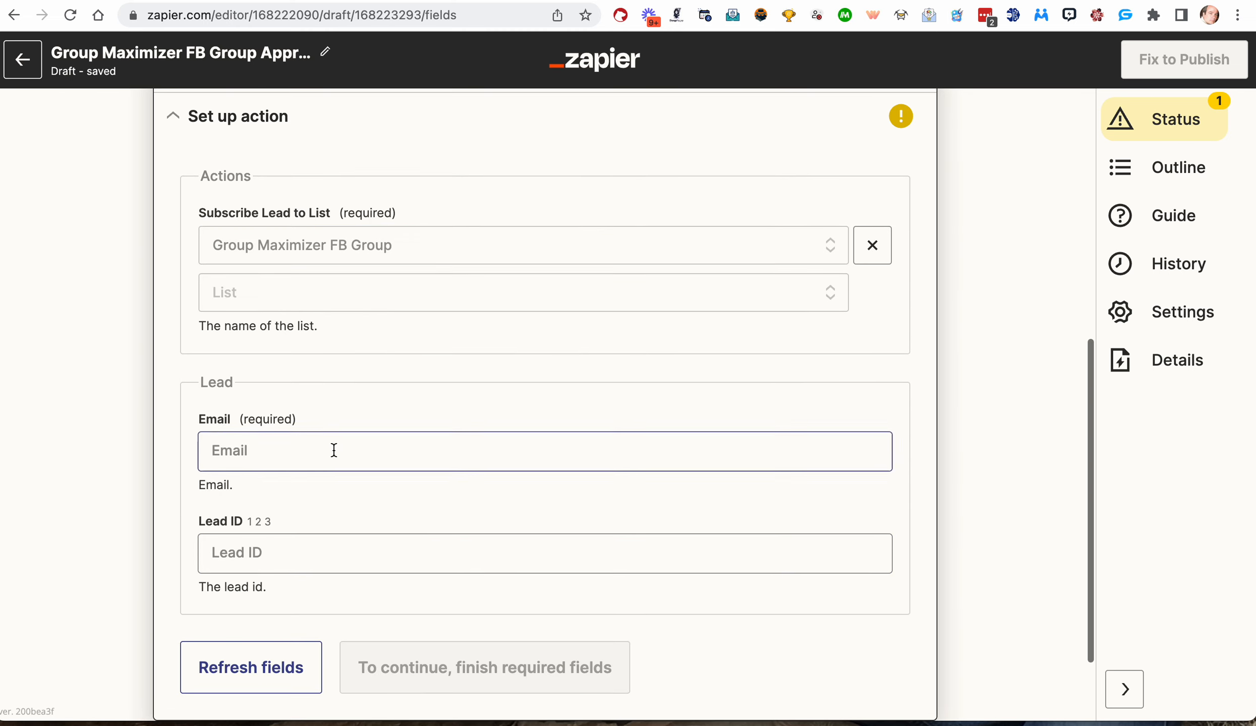
click(333, 449)
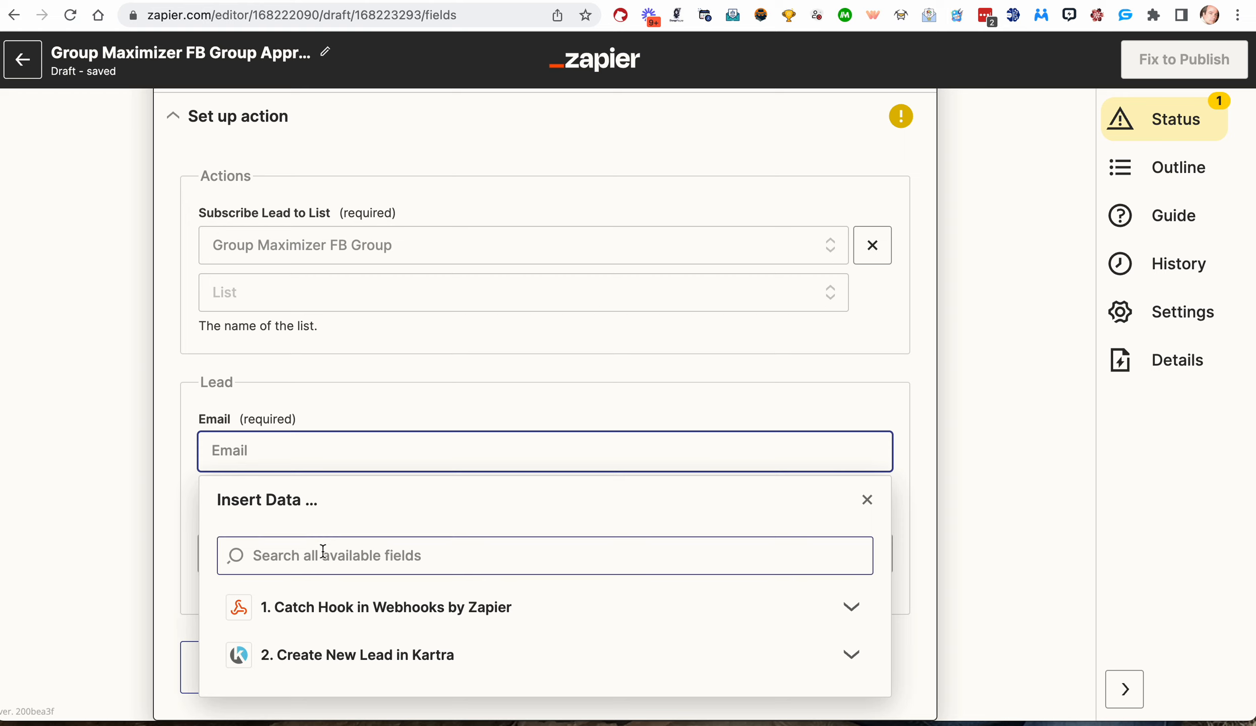
click(333, 607)
click(342, 557)
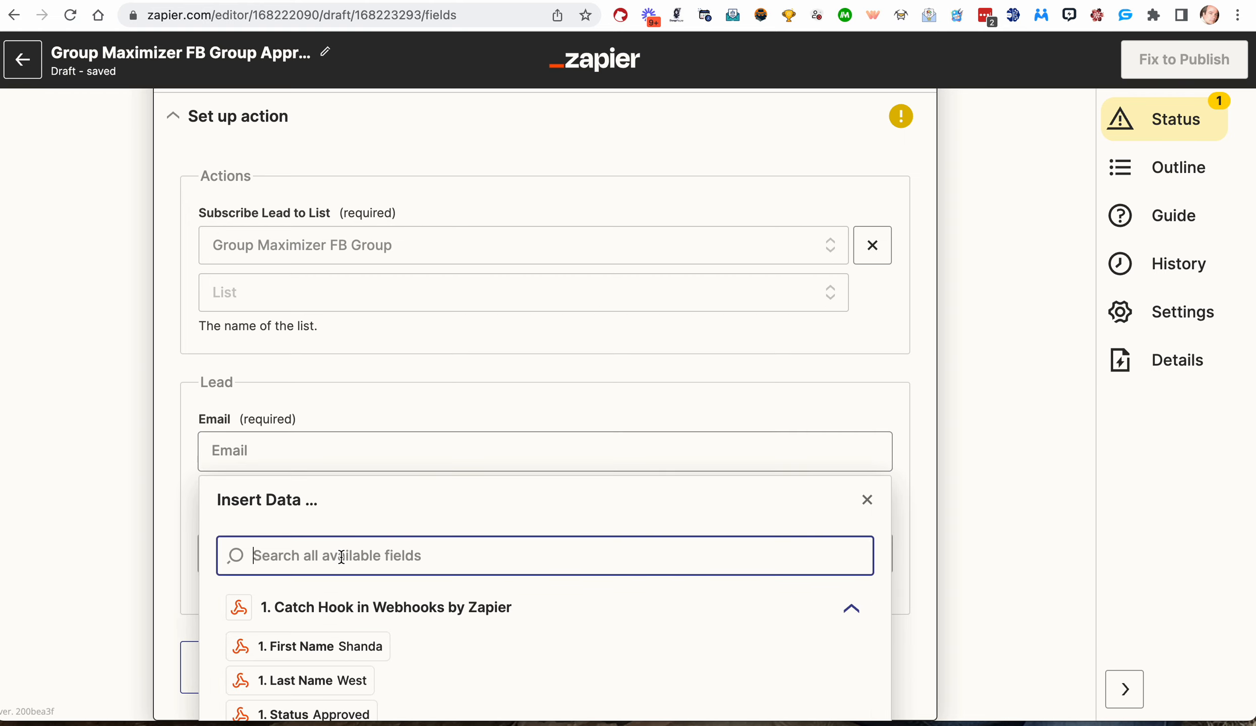
text(email)
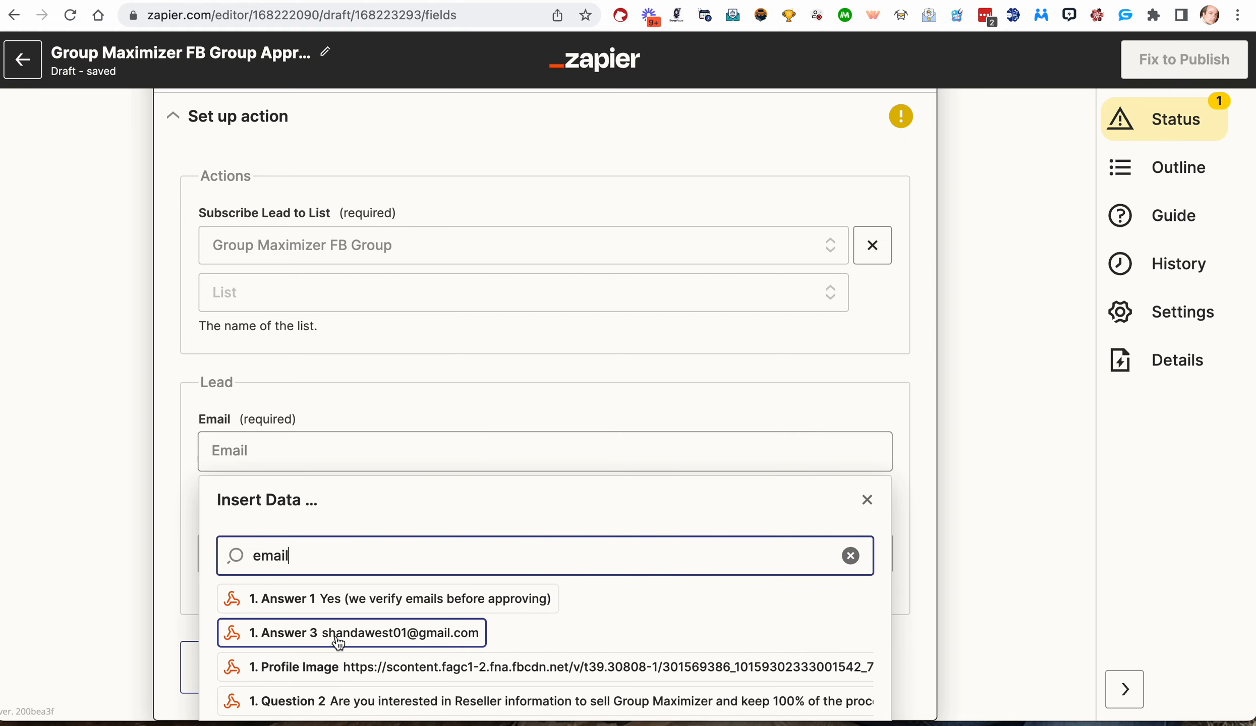
click(379, 633)
click(325, 400)
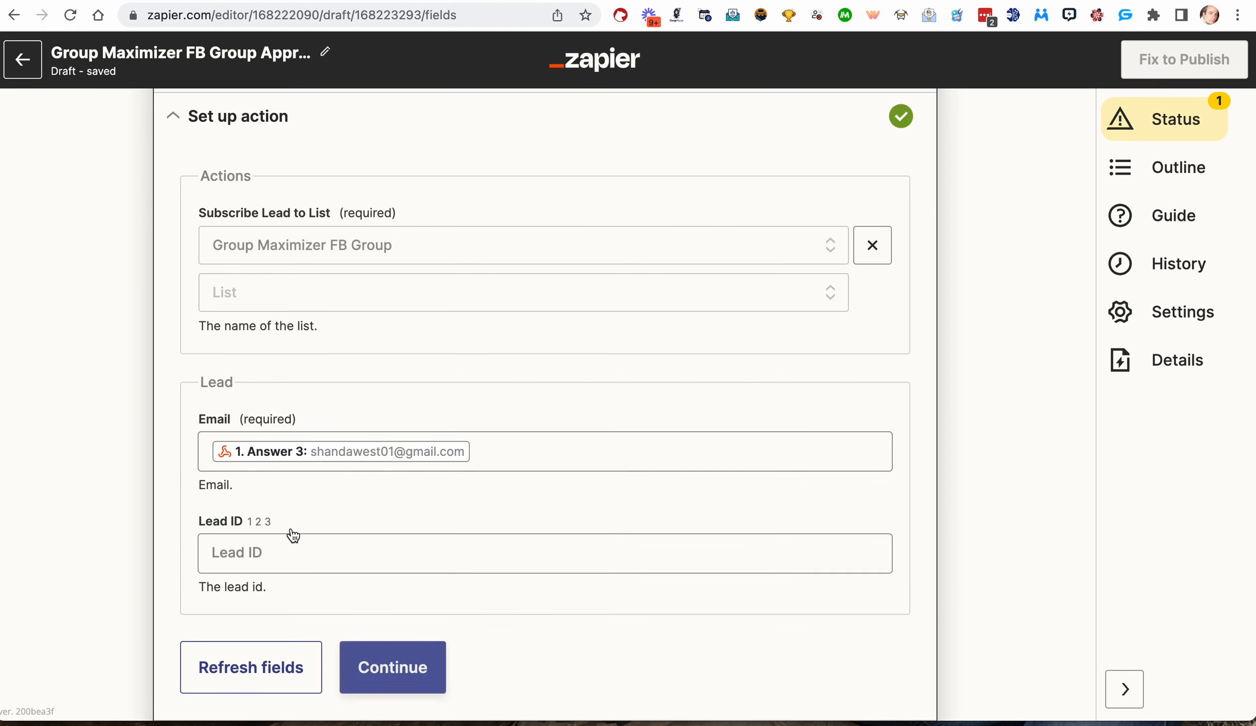
click(273, 551)
click(323, 507)
scroll(323, 508, up, 1)
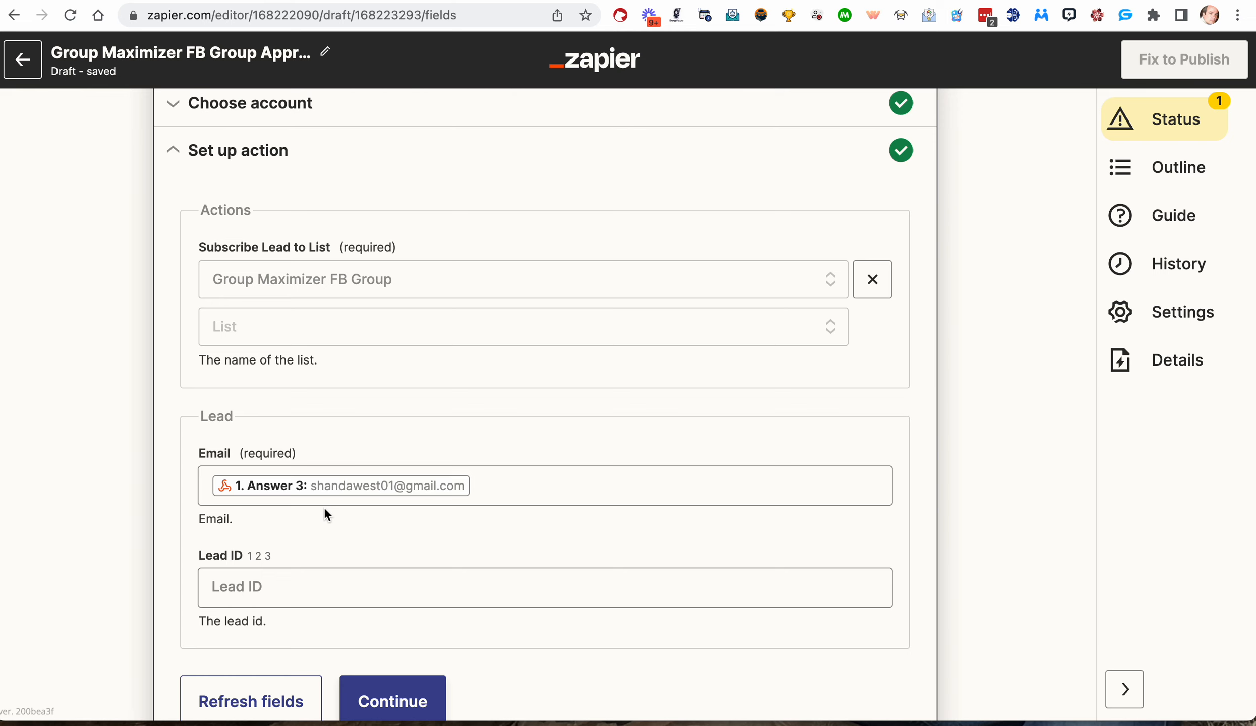
- Continue to the test of the Subscribe Lead to List action and run it with Kartra
scroll(323, 507, down, 3)
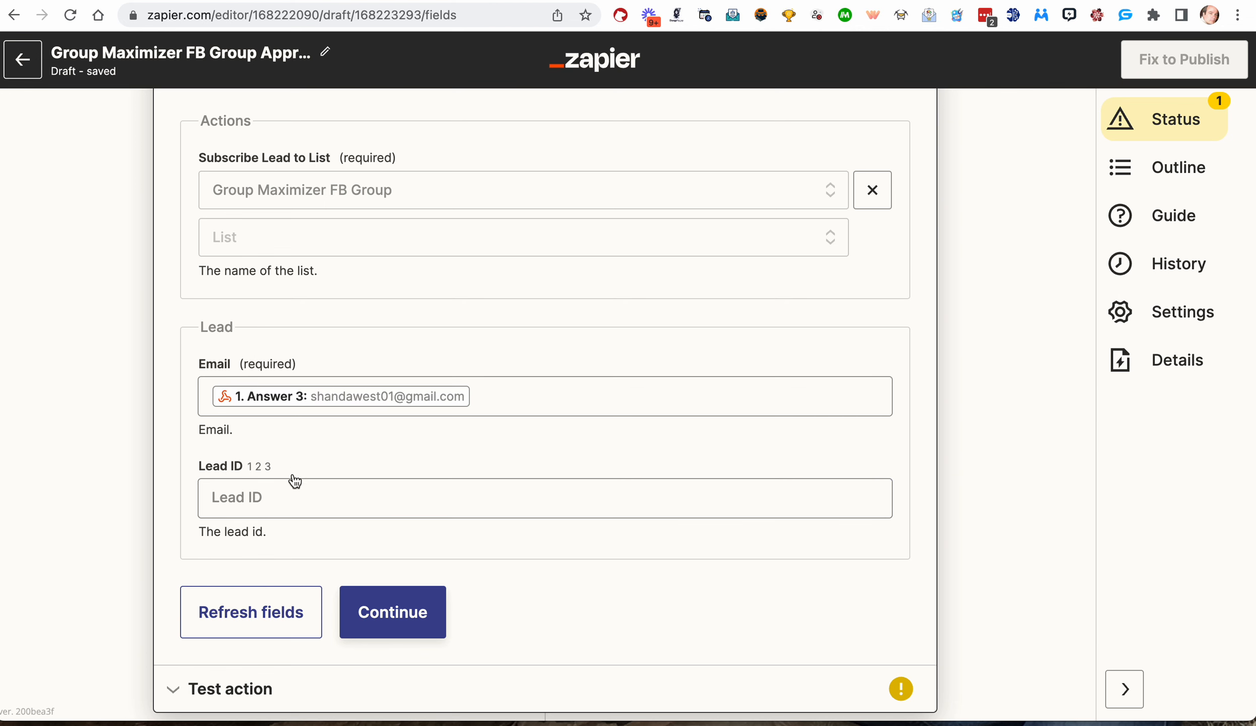
click(411, 625)
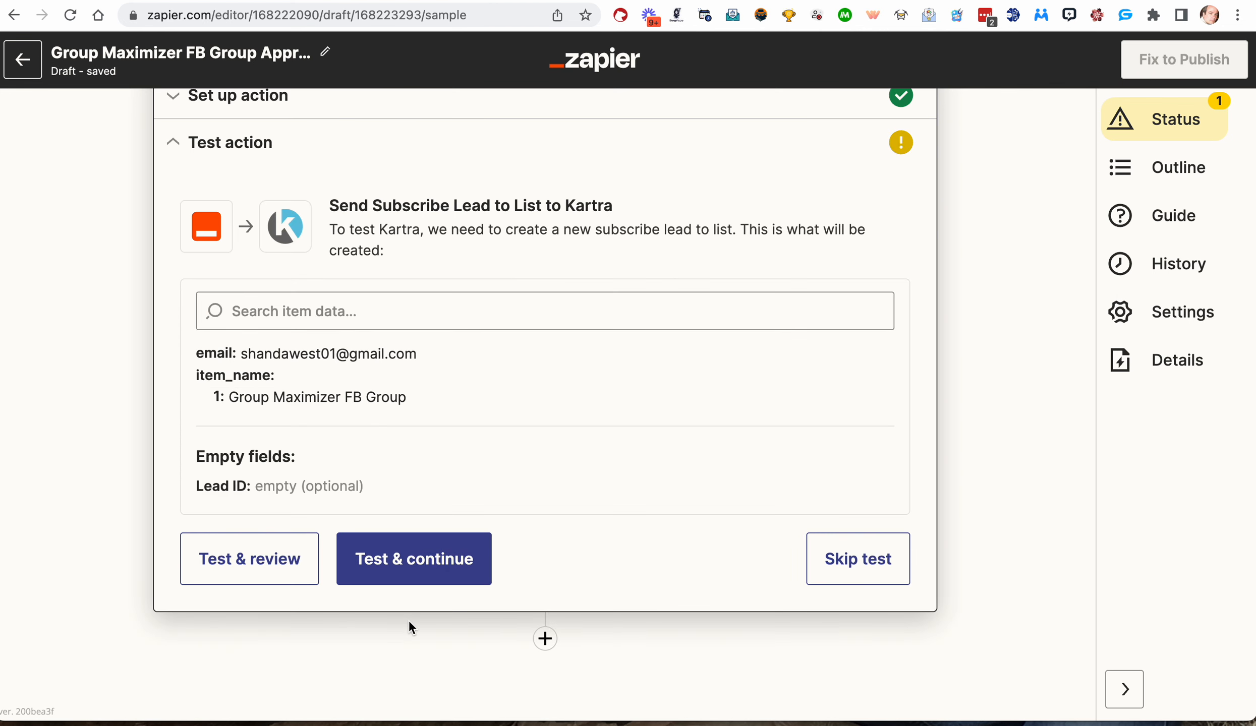
click(399, 556)
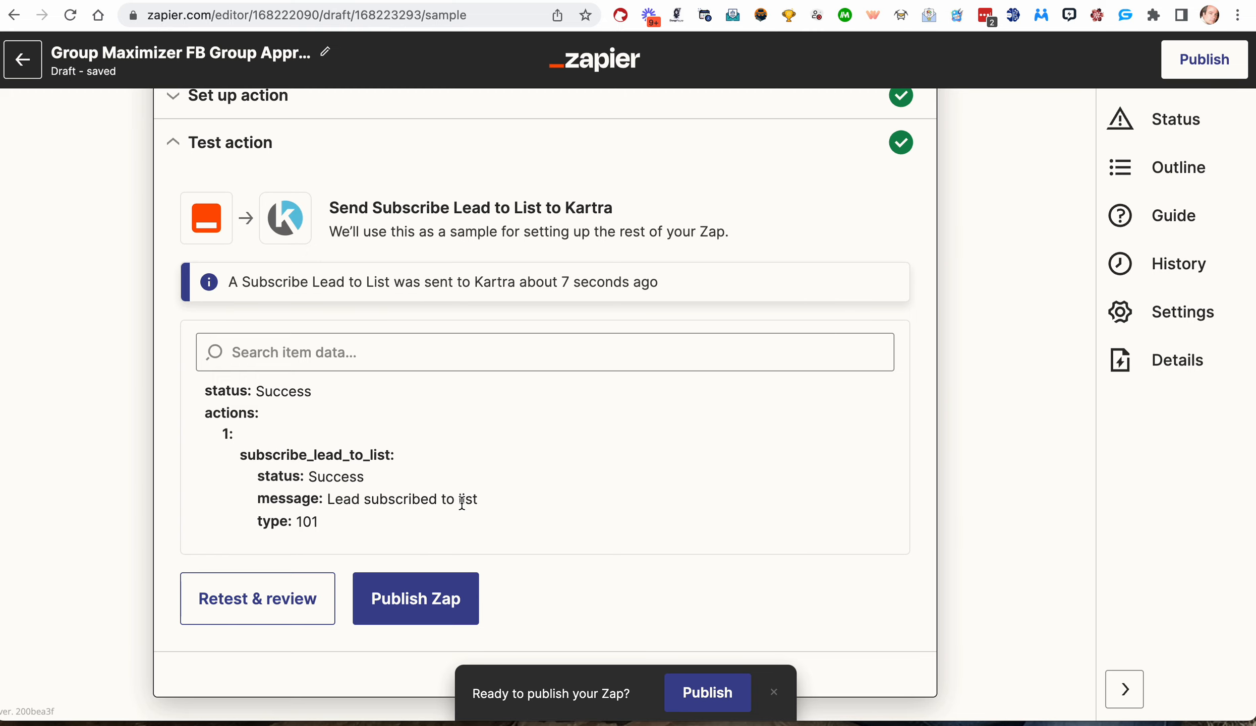
- Publish and turn on the Zap, and dismiss the offer to share a copy
click(383, 599)
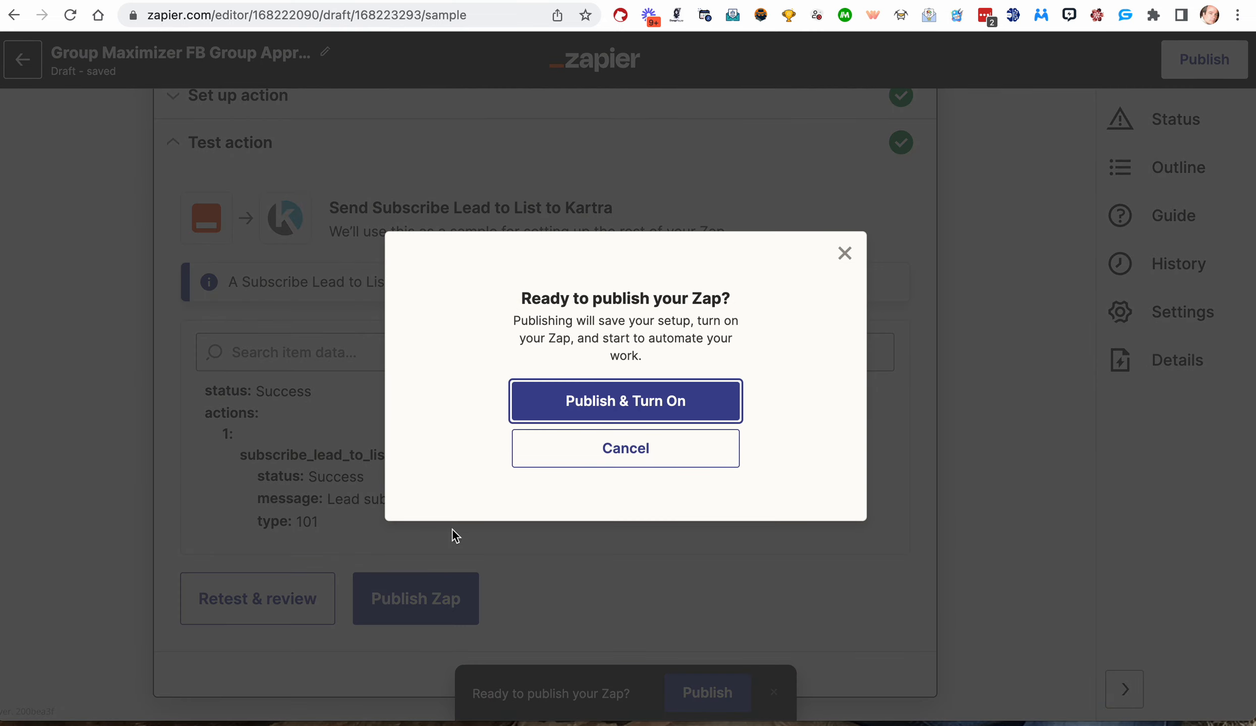
click(640, 401)
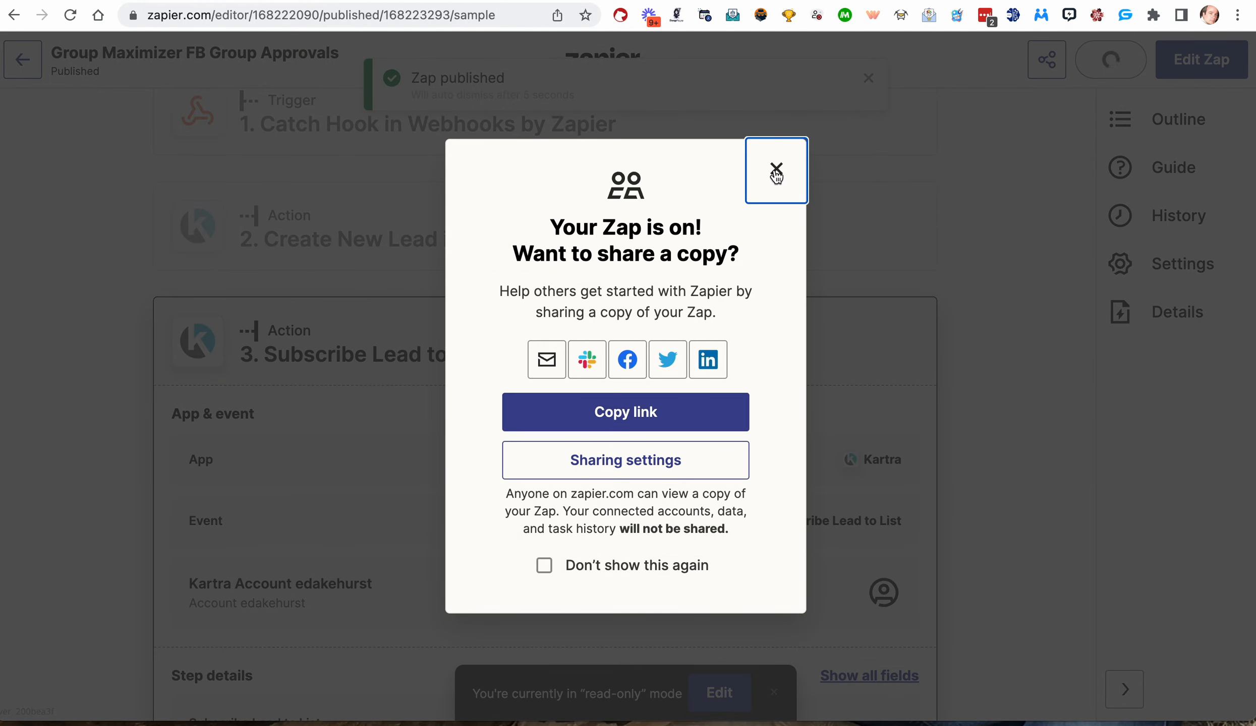
click(776, 169)
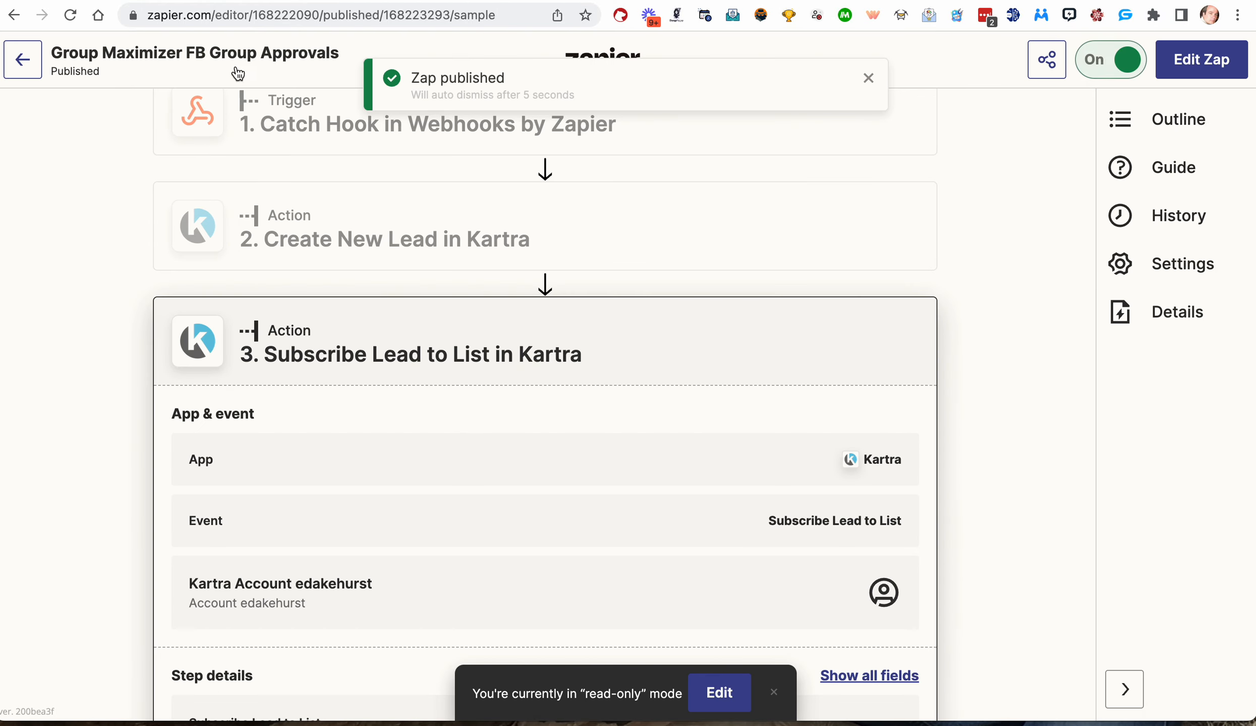
- Switch to the Group Maximizer group's member requests on Facebook and start Approve All for the pending request
click(196, 0)
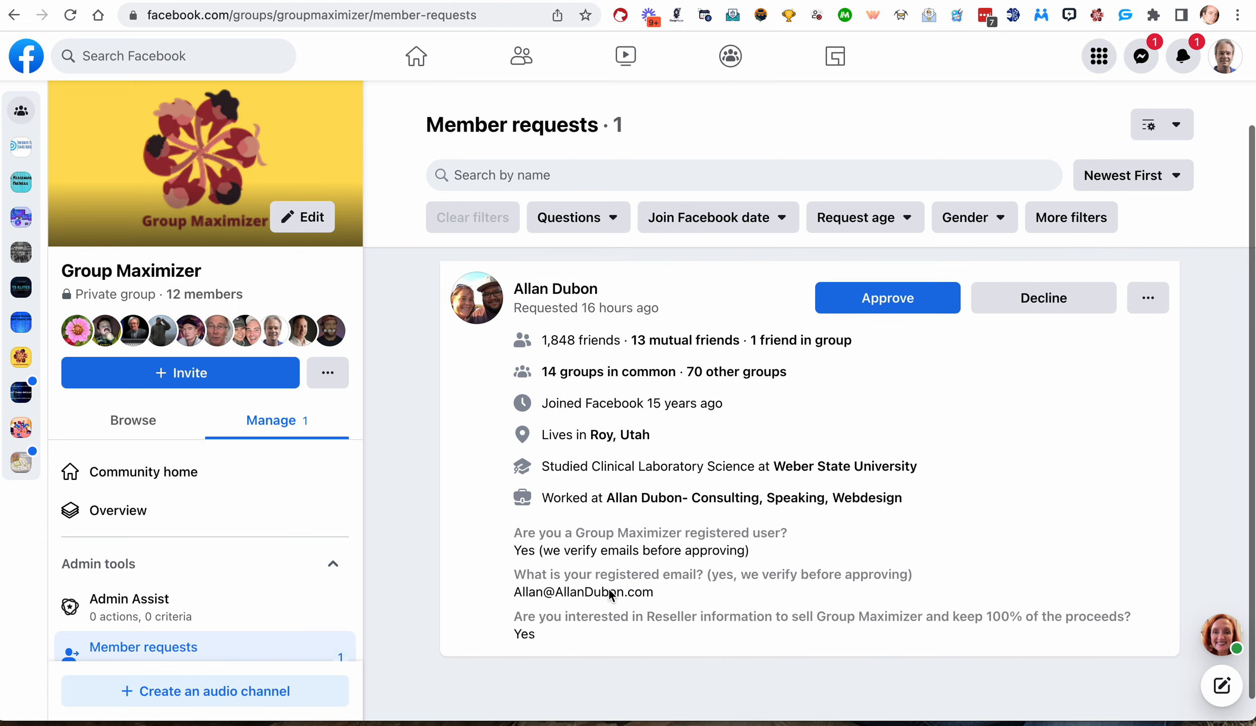
click(730, 326)
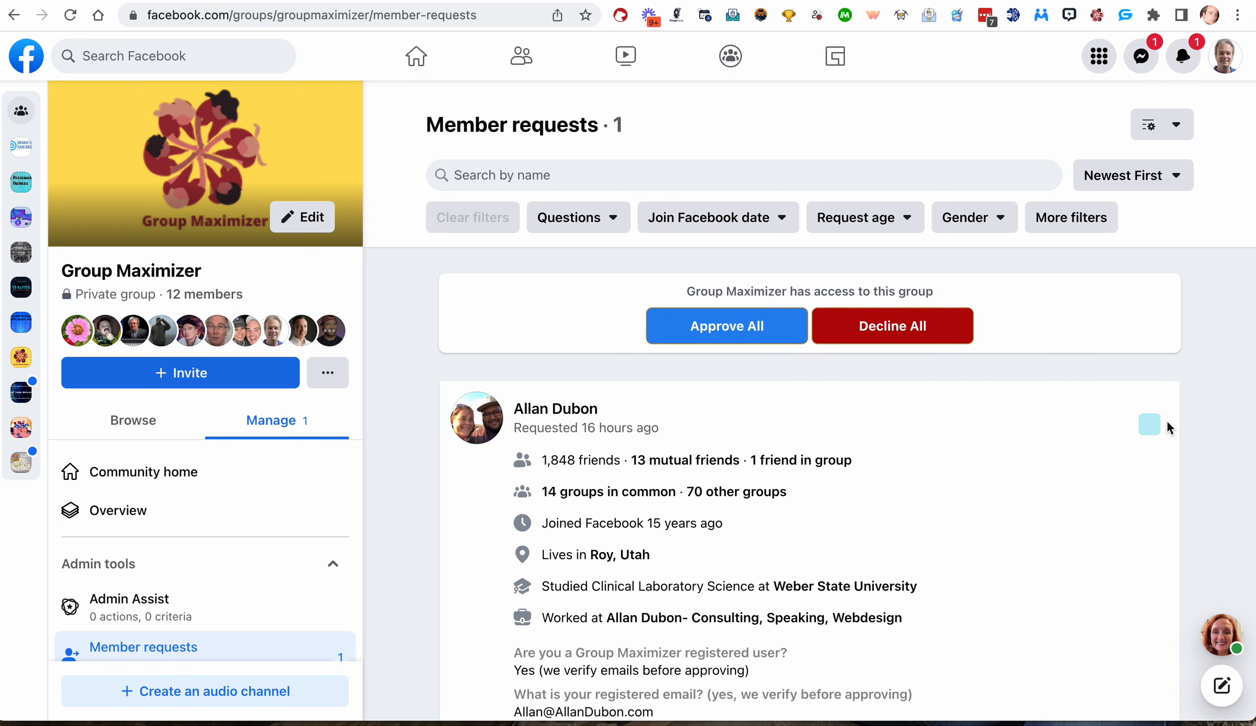
click(754, 328)
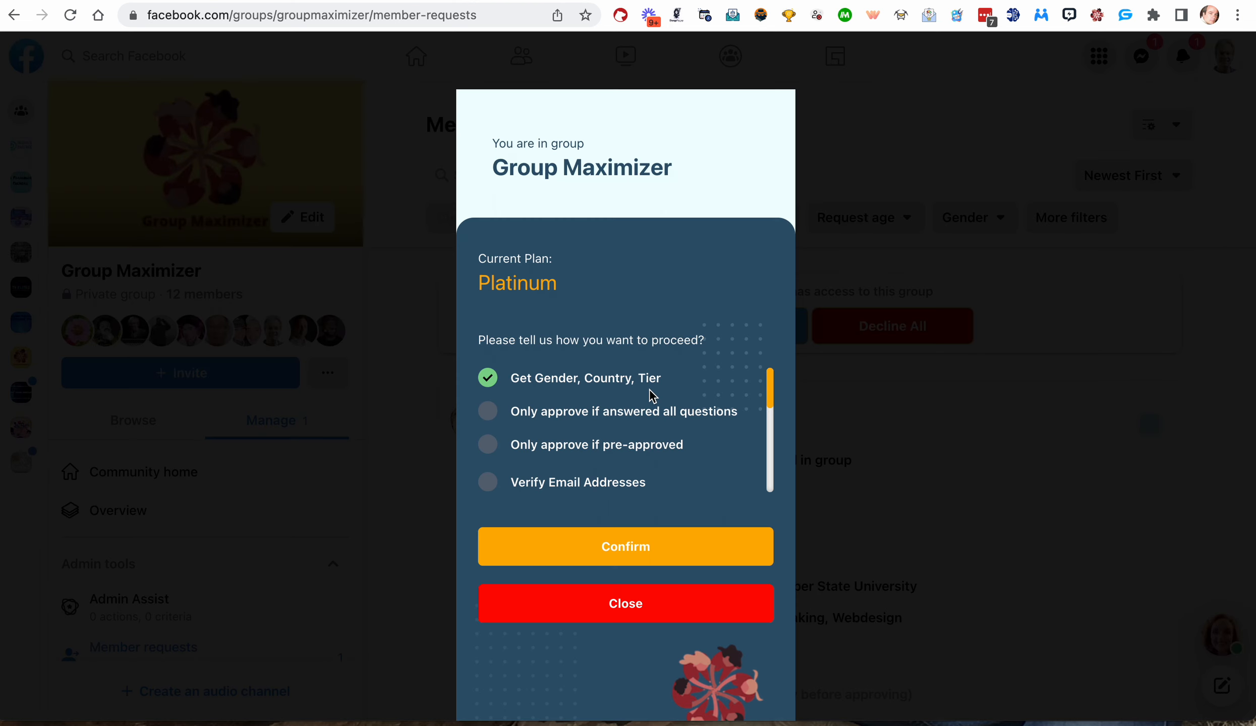
- In the export options, enable Send data to Webhook URL and disable Send data to Google Sheet
scroll(573, 442, down, 4)
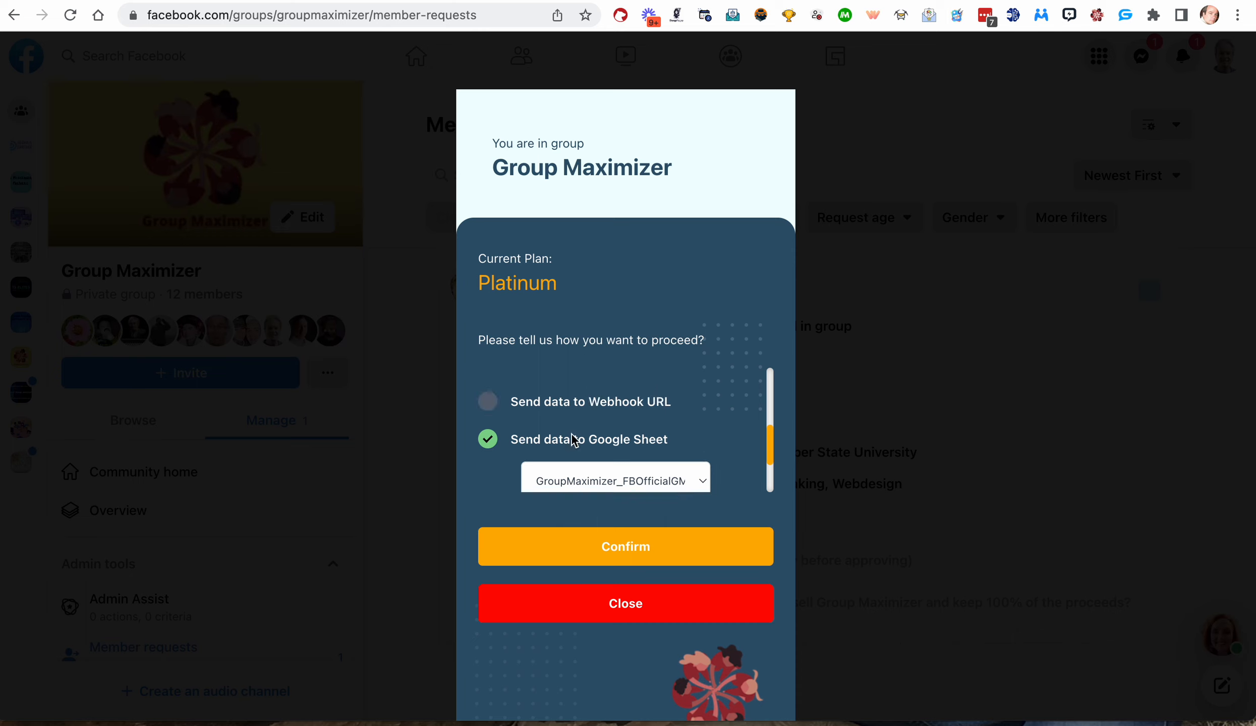
scroll(563, 454, down, 1)
click(488, 376)
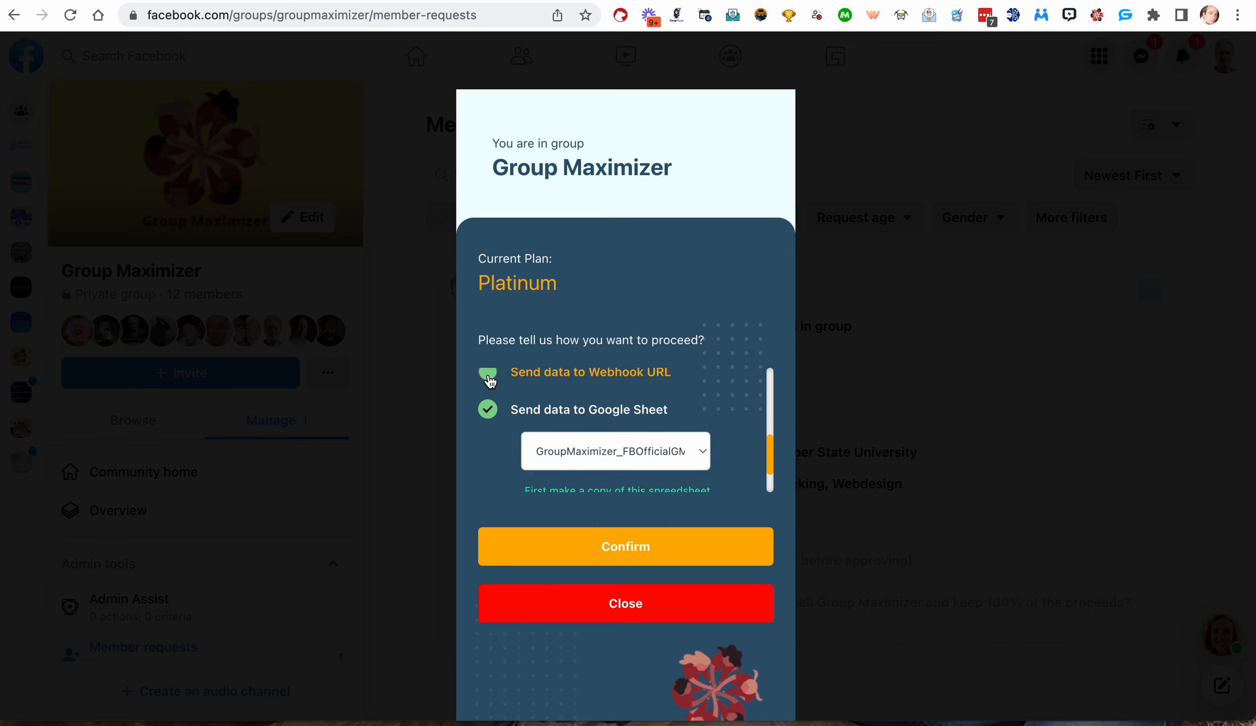
scroll(520, 391, up, 2)
scroll(518, 441, down, 1)
scroll(517, 441, up, 2)
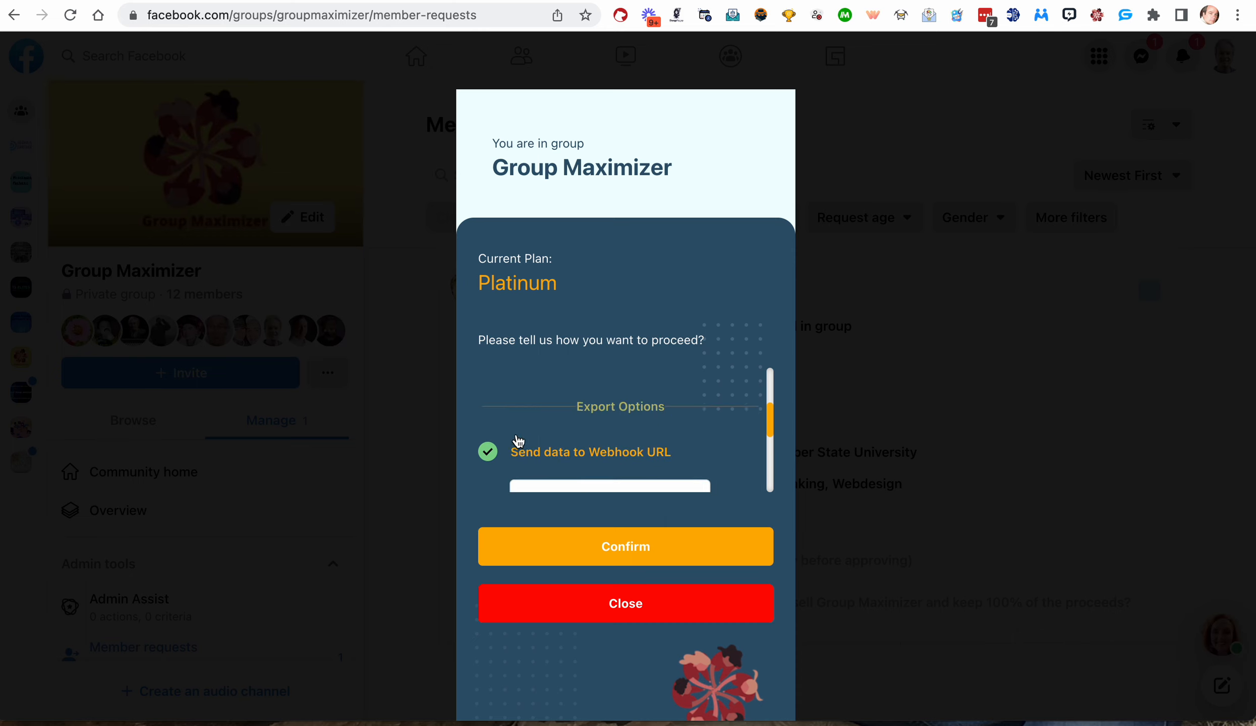
scroll(515, 443, down, 3)
click(491, 466)
scroll(565, 470, up, 1)
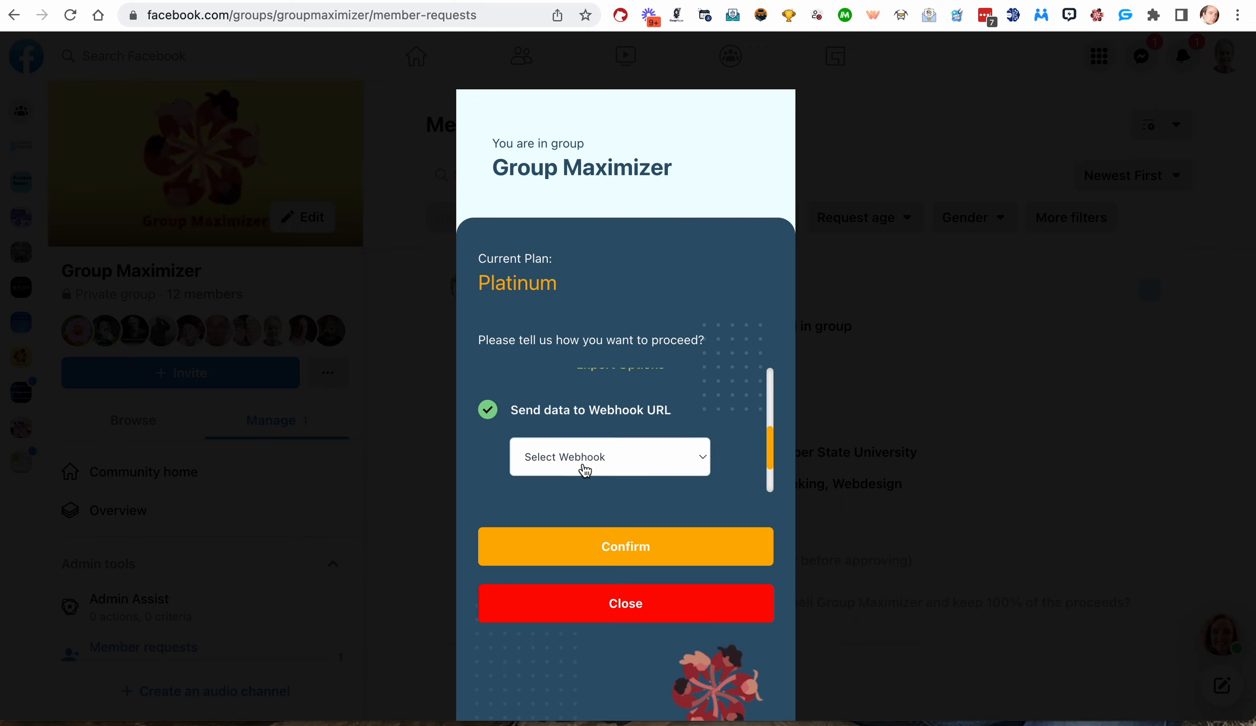
- Select the Group Maximizer FB Group Approvals webhook, confirm the approval and export, and close the completion message
click(630, 464)
click(621, 477)
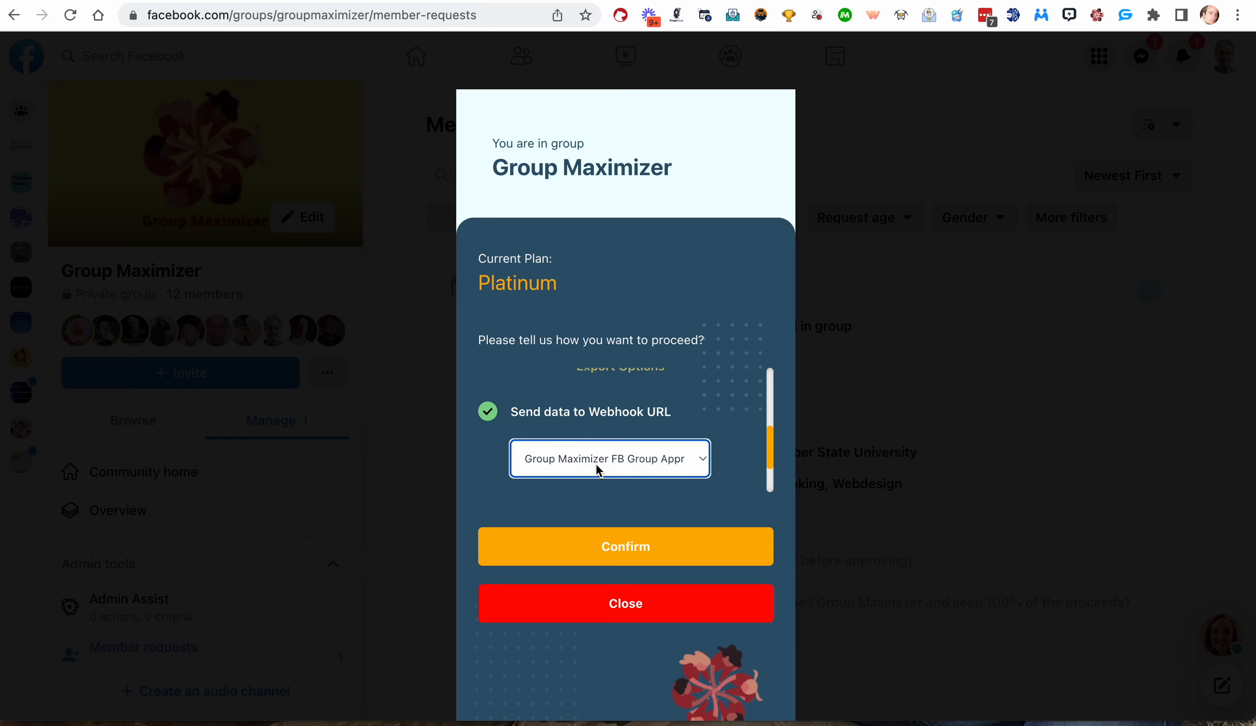
click(624, 553)
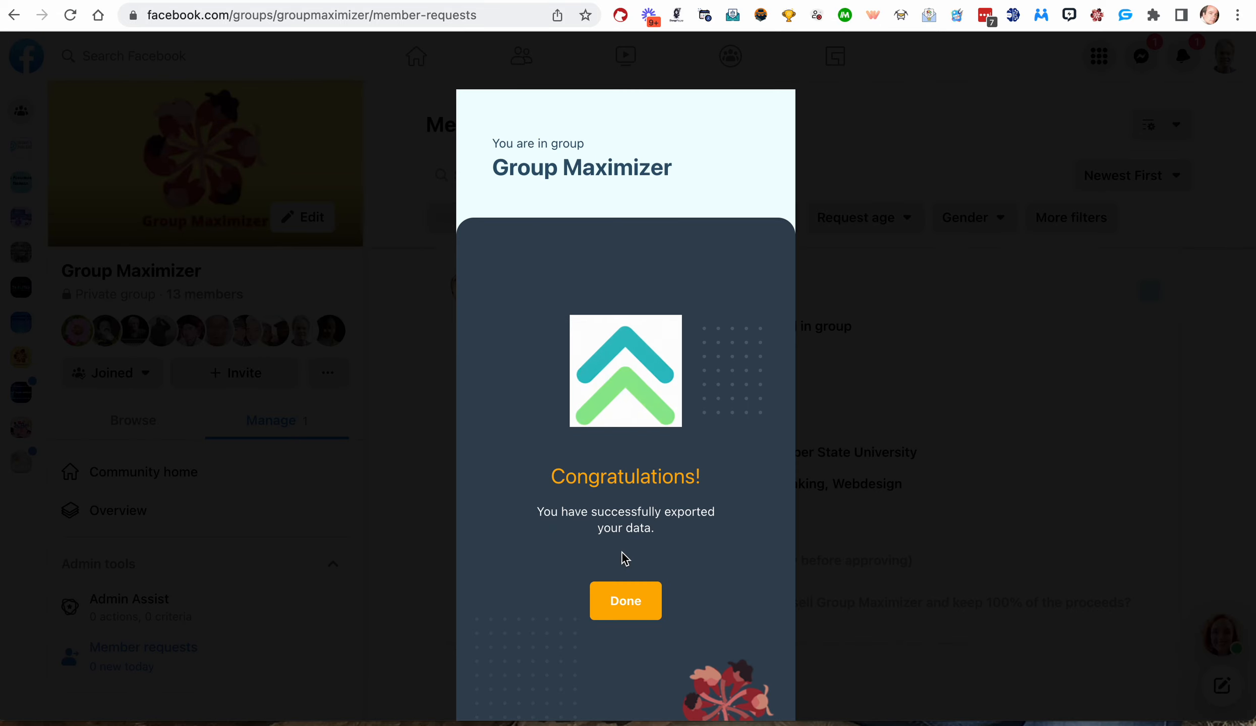
click(628, 613)
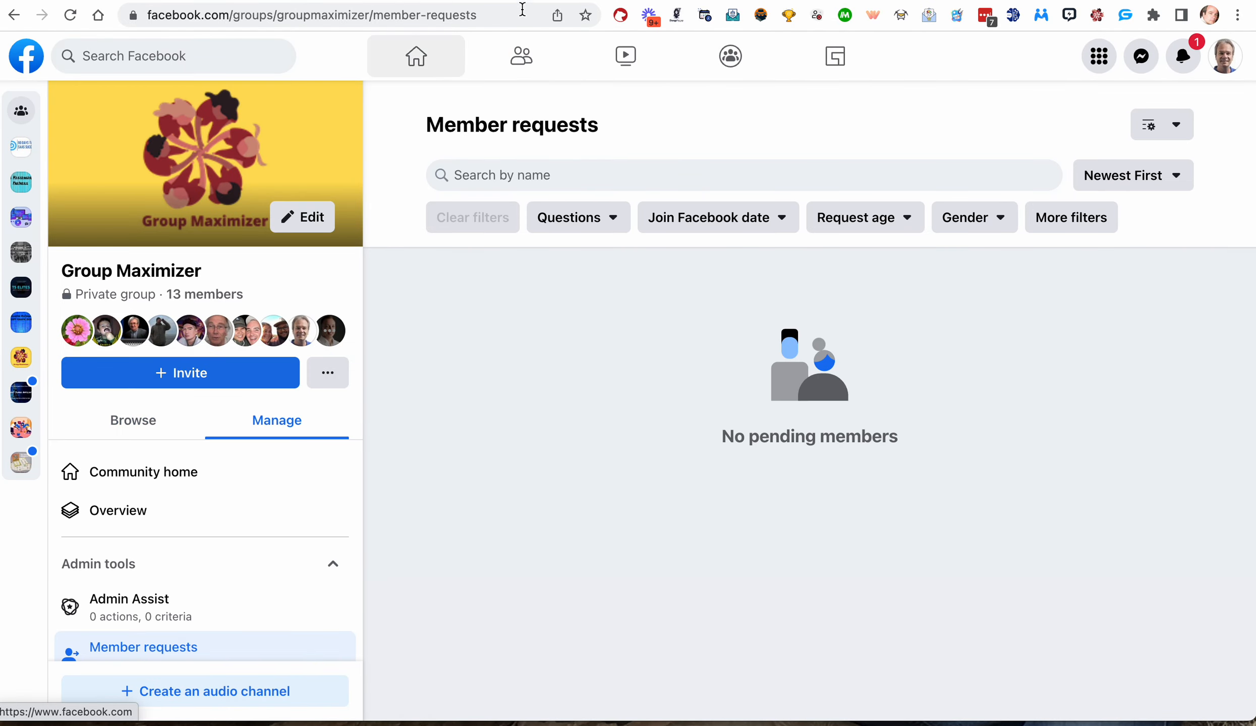
- Return to Zapier, leave the published Zap and check the Zap runs in the Zap history
click(591, 0)
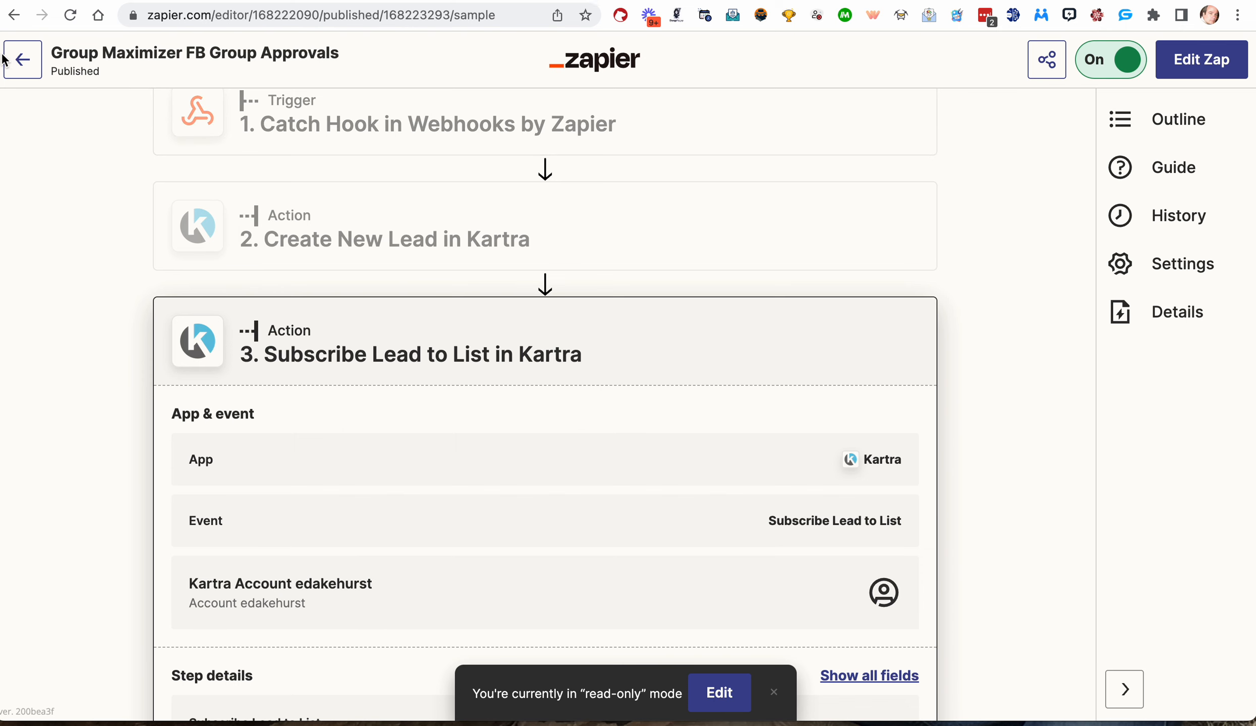
click(20, 59)
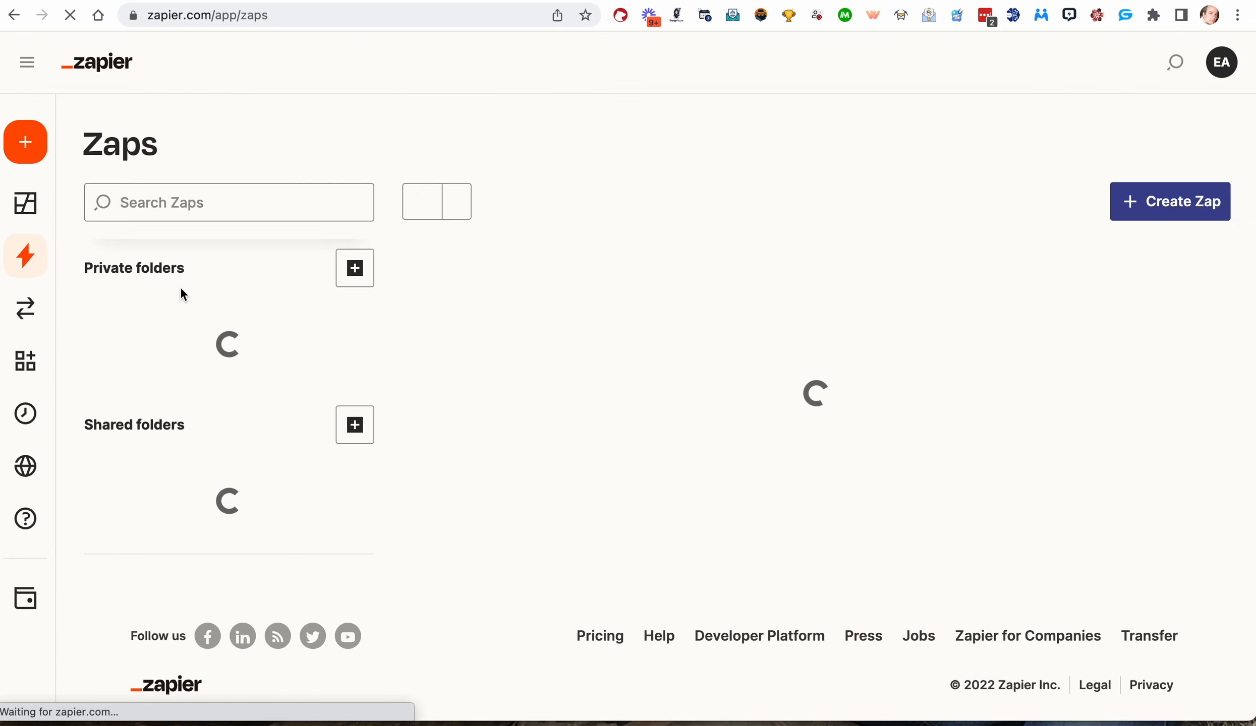
mouse_move(38, 314)
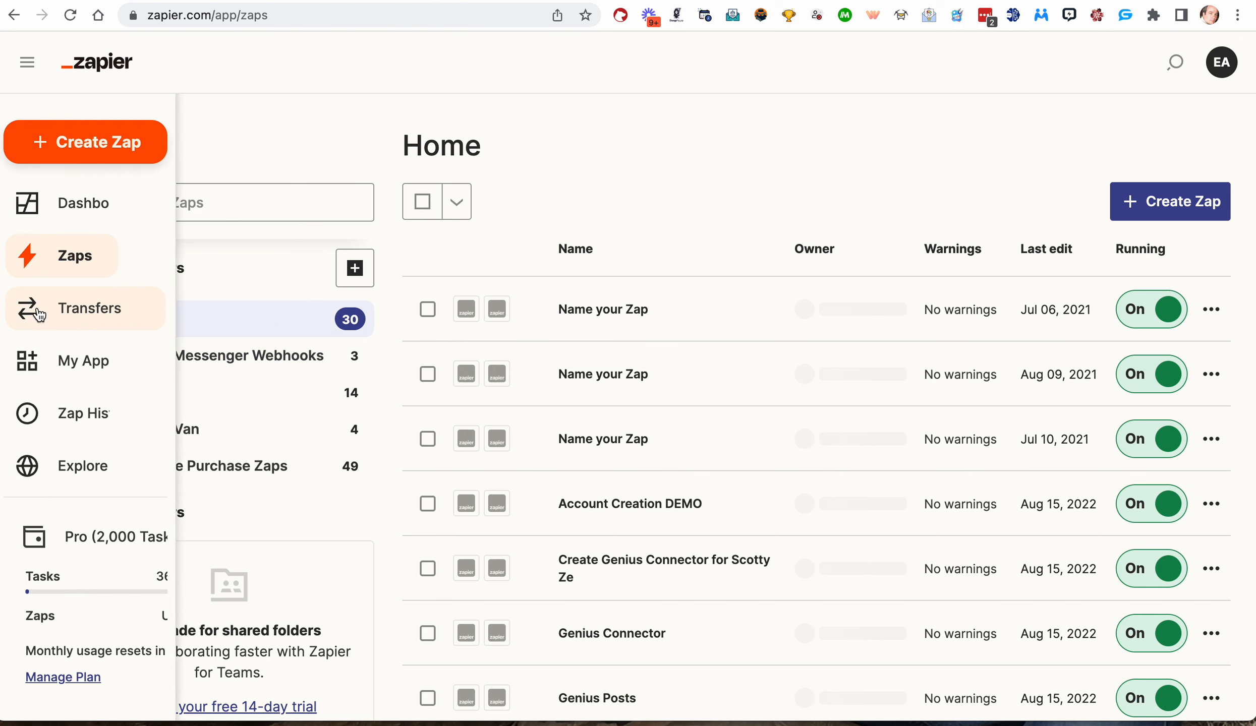
click(87, 417)
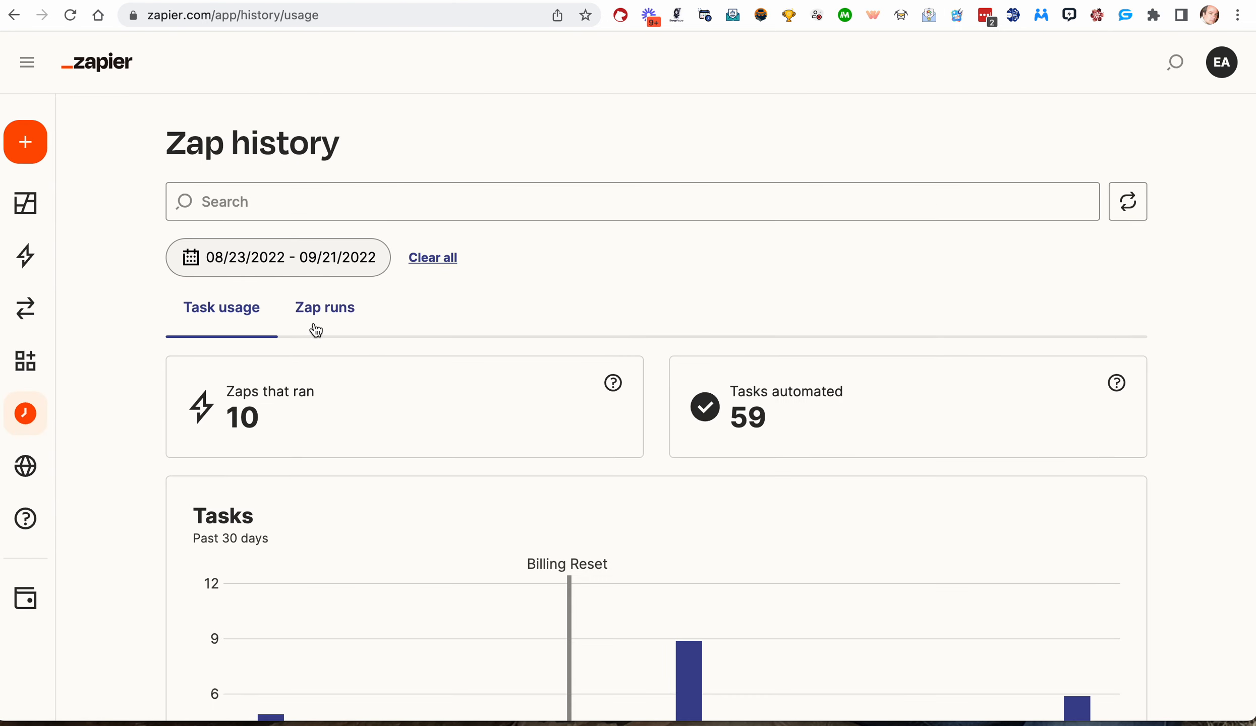
click(343, 323)
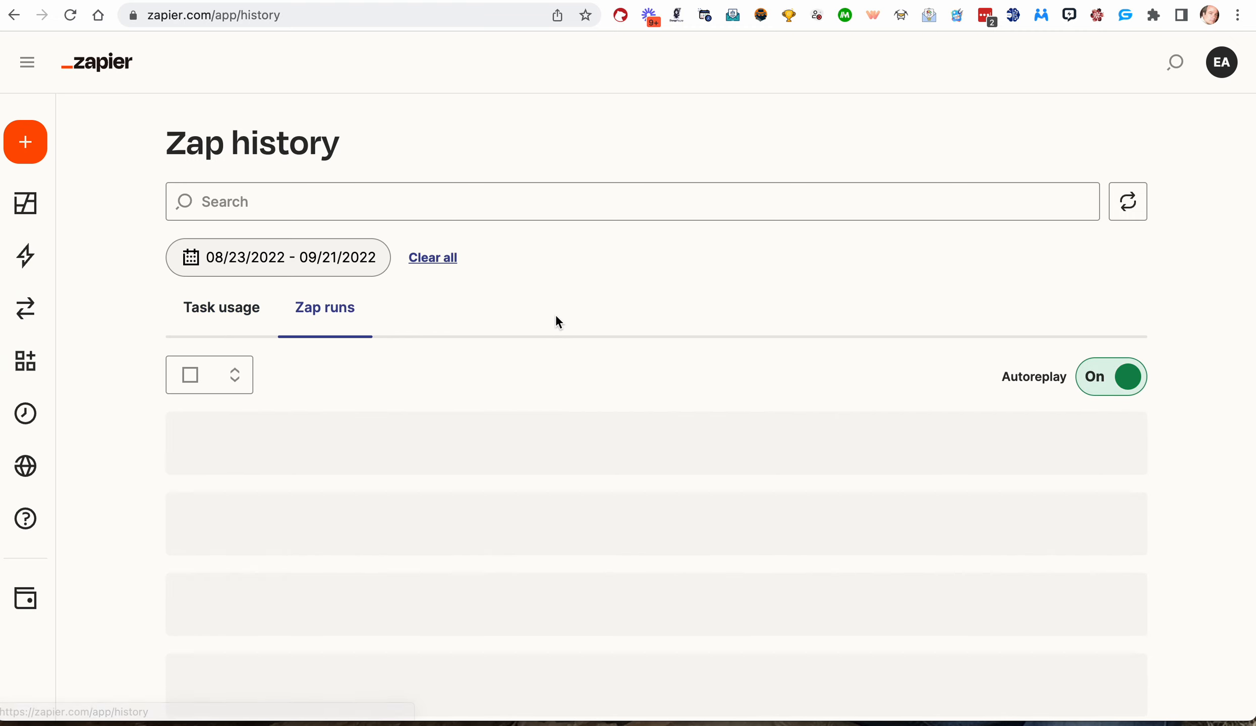
scroll(556, 316, down, 1)
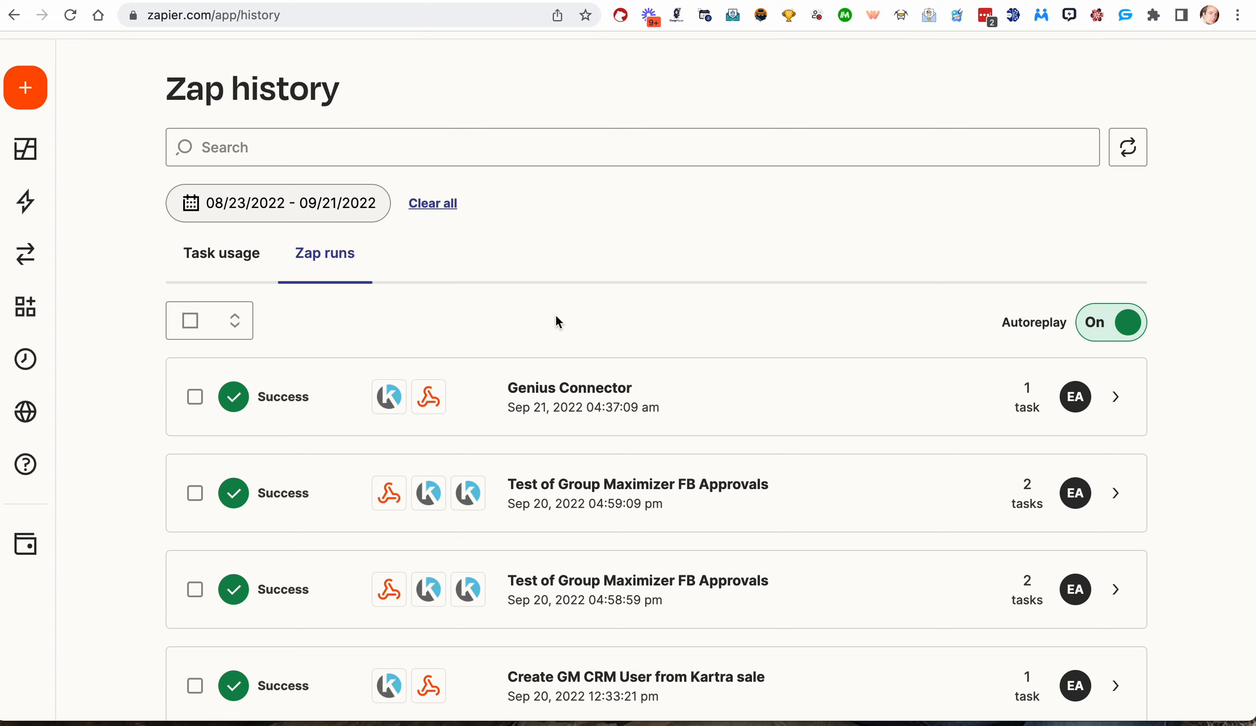
scroll(555, 317, up, 1)
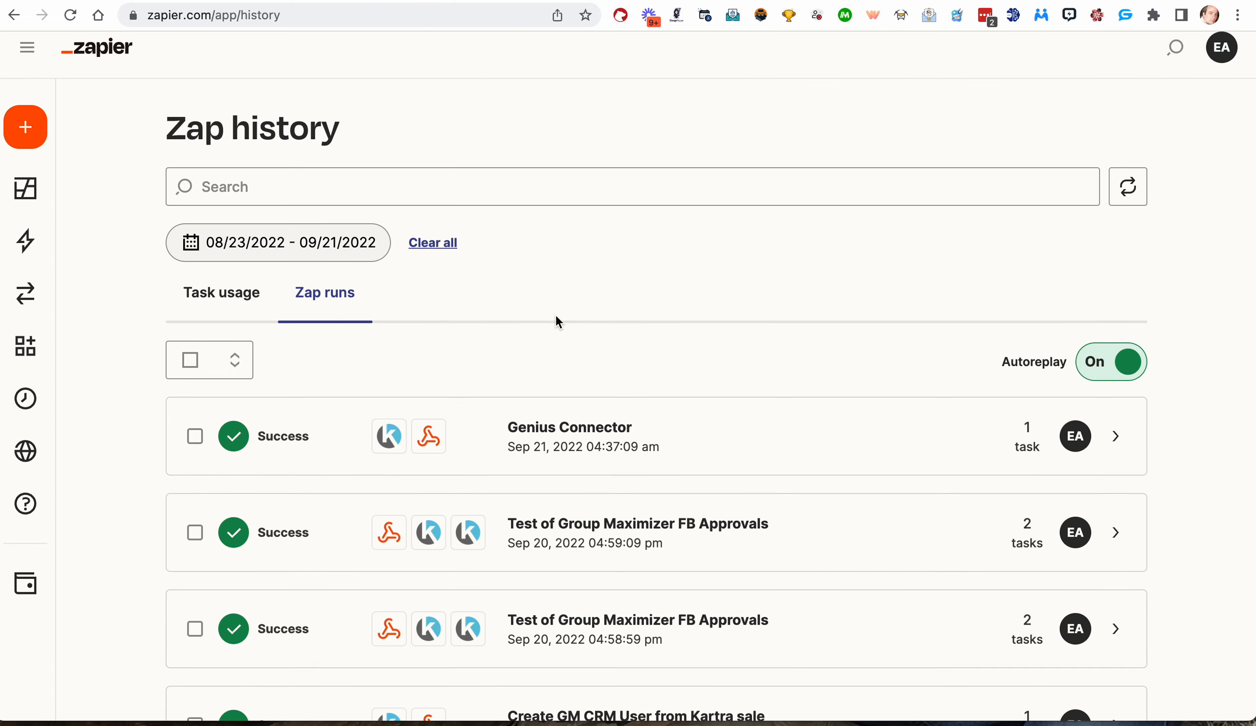
- Refresh the Zap runs list in the Zap history and open the newest Group Maximizer FB Group Approvals run
key(super+r)
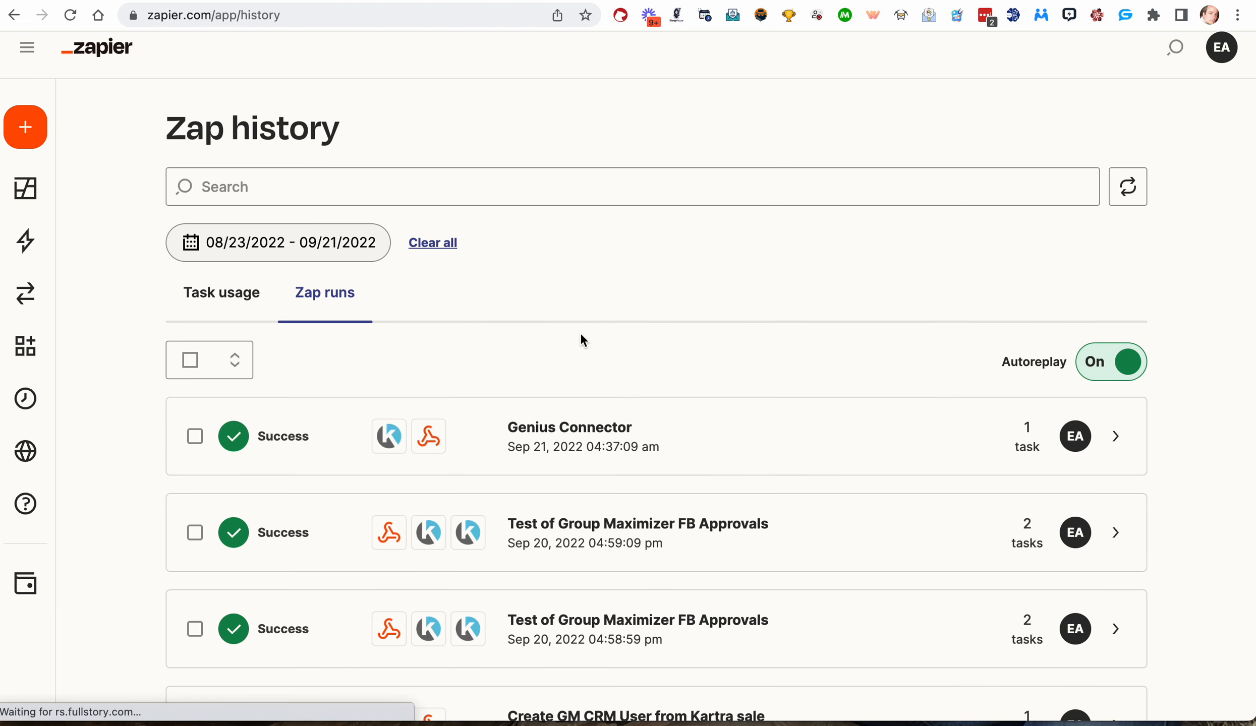
scroll(580, 332, down, 1)
scroll(580, 333, down, 1)
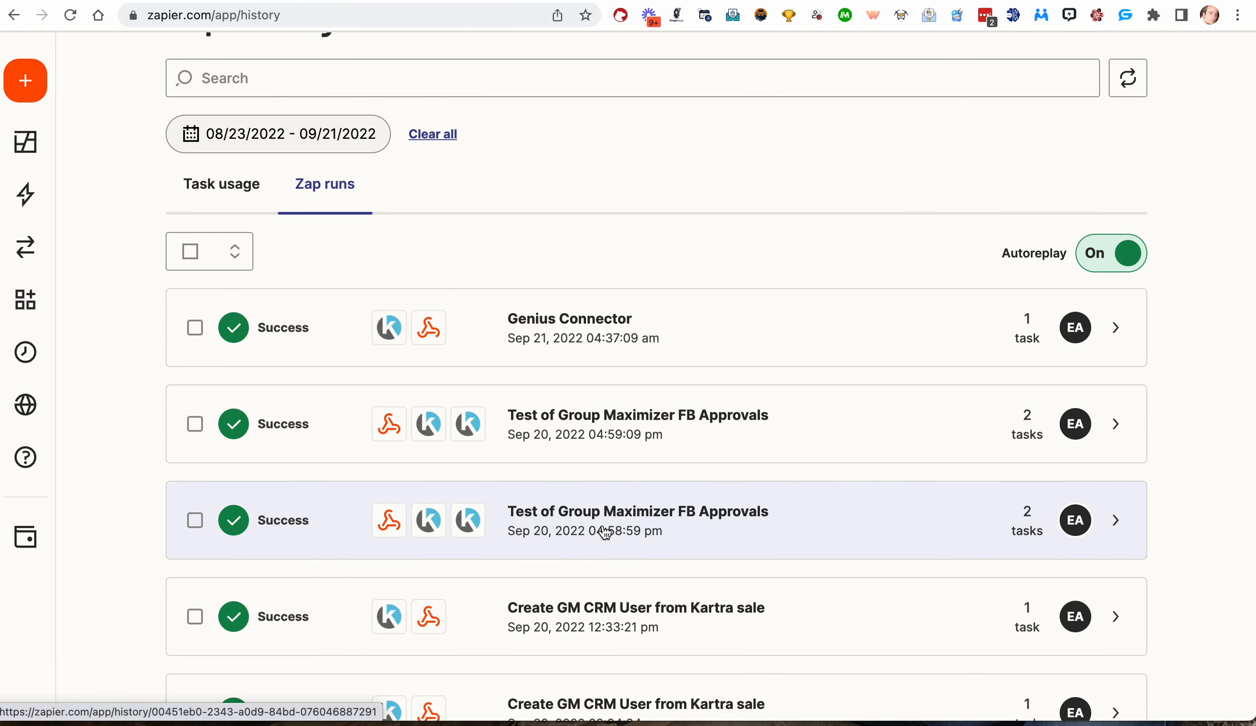
scroll(669, 504, up, 2)
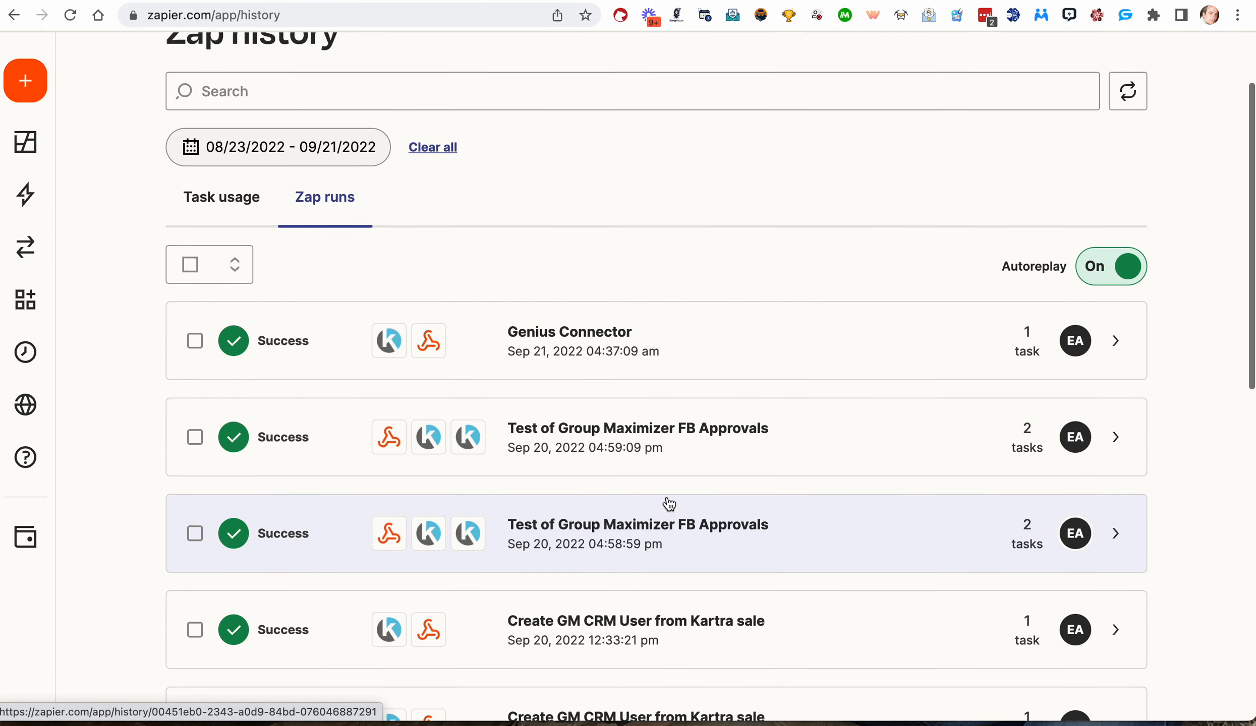
click(251, 279)
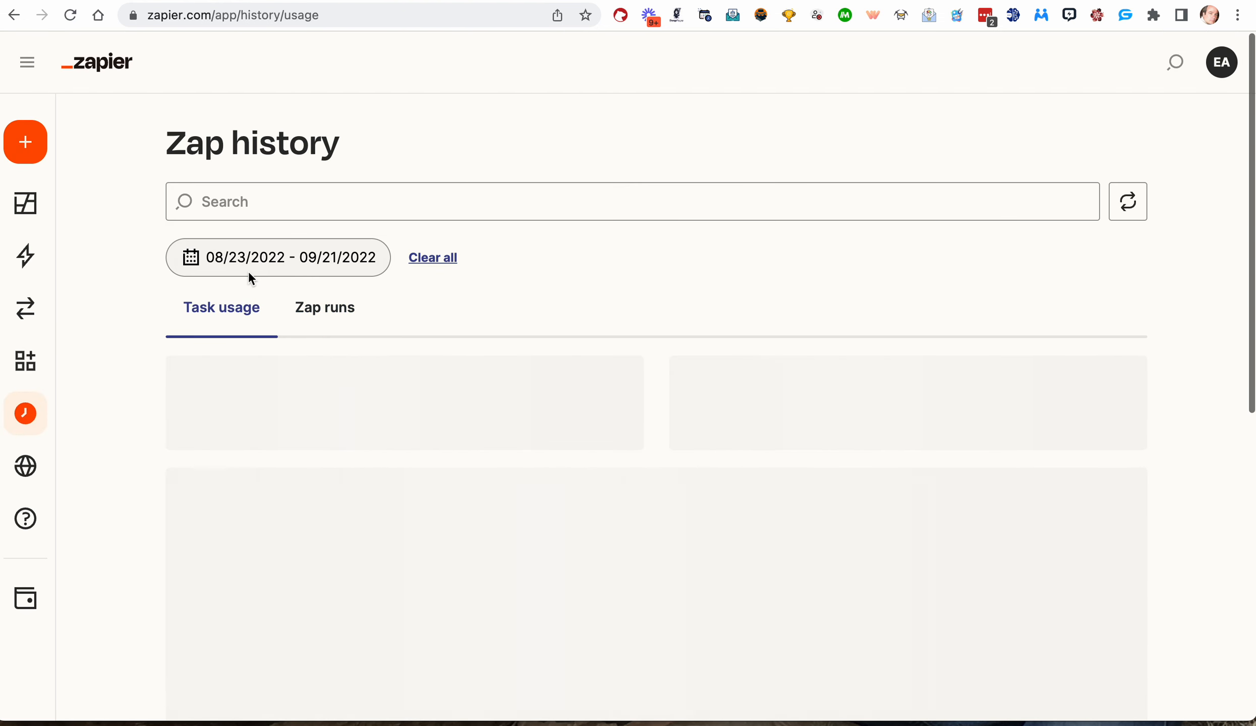
click(325, 309)
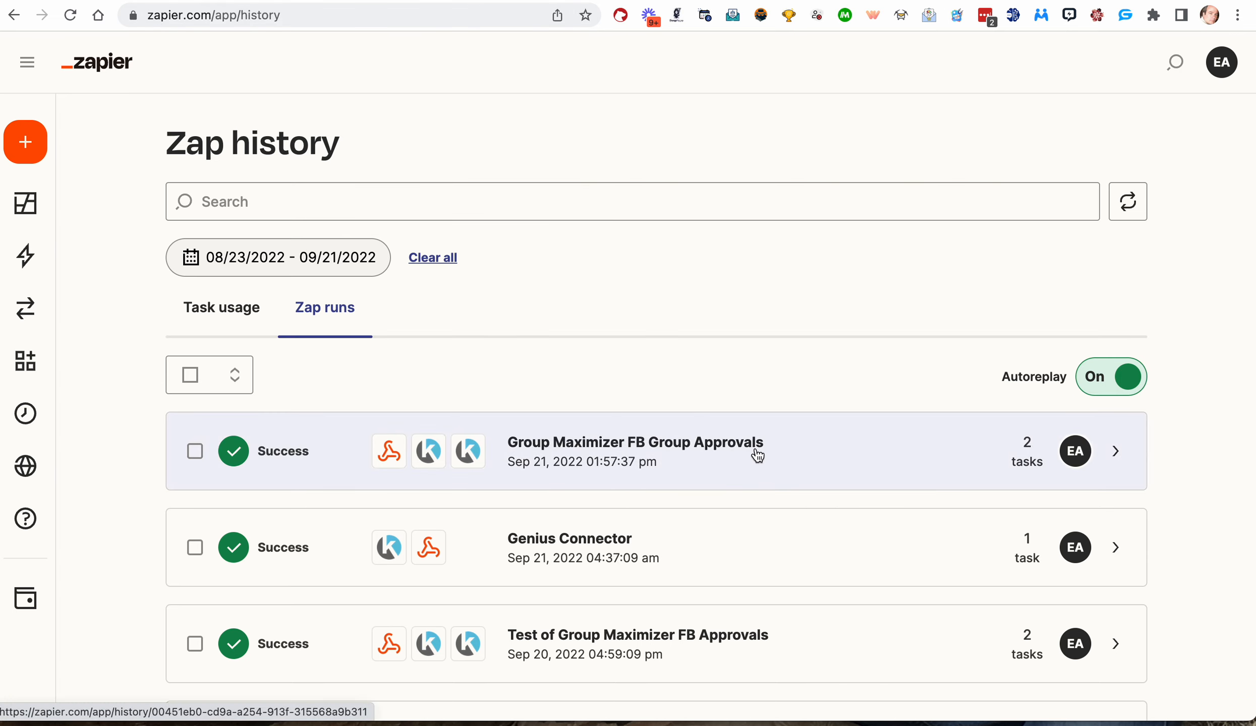
scroll(758, 455, down, 2)
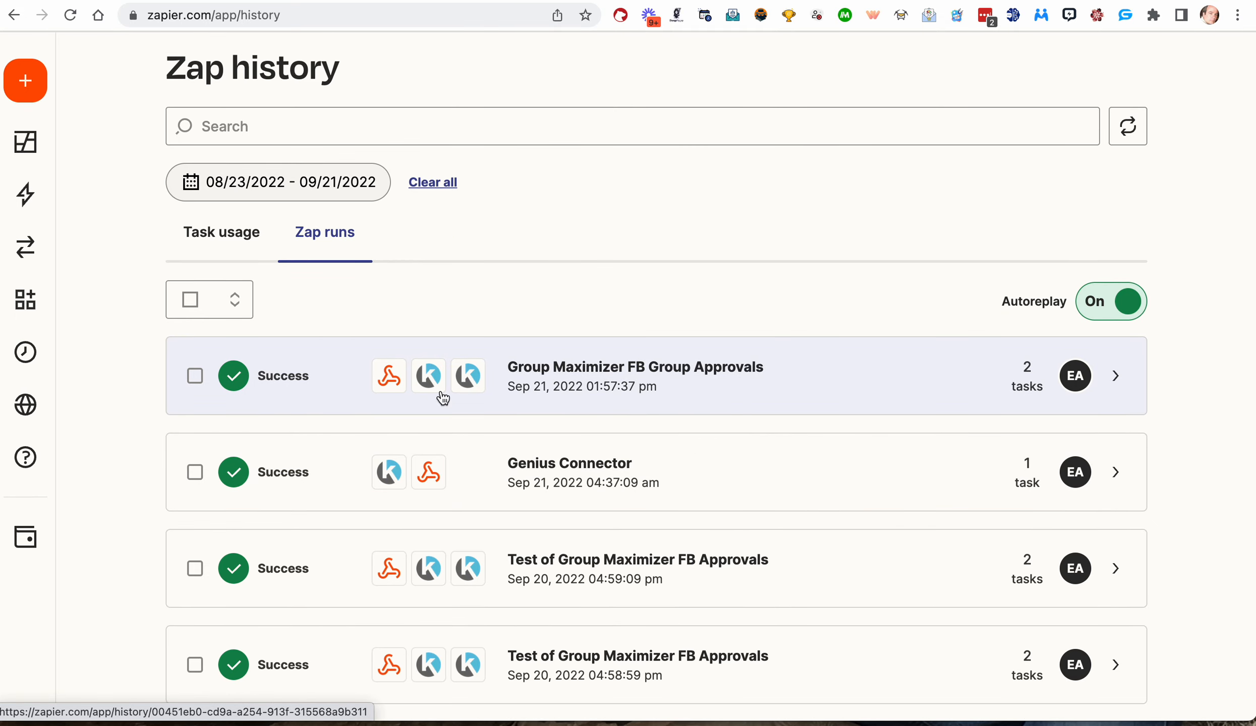
click(813, 386)
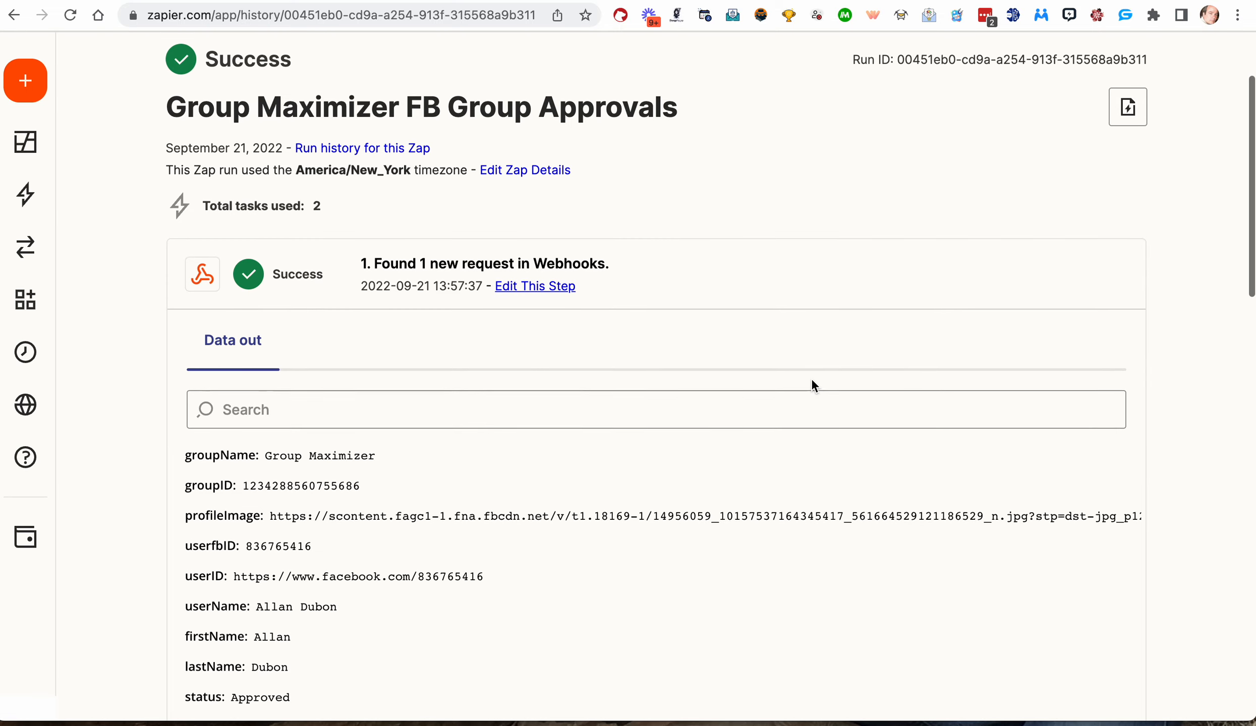
- Review the member data received by the webhook and the data passed into the Kartra lead step
scroll(812, 378, down, 3)
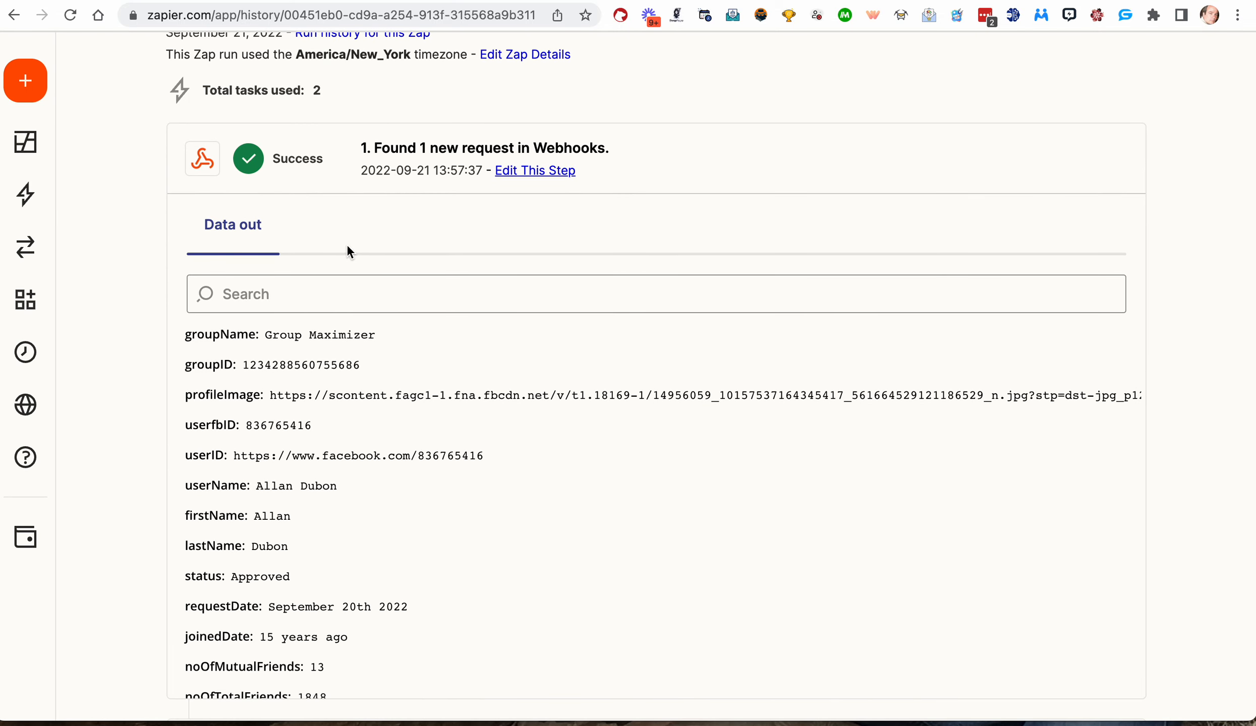
scroll(419, 432, down, 2)
scroll(404, 419, up, 3)
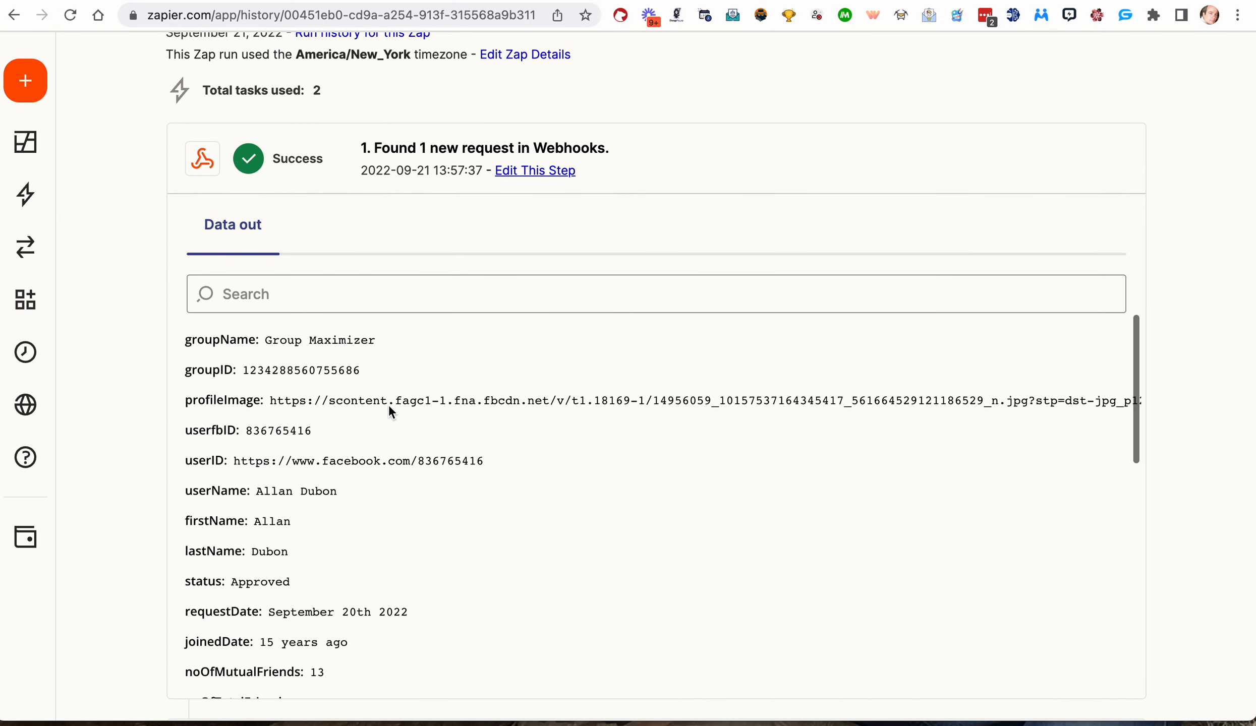
scroll(391, 480, down, 15)
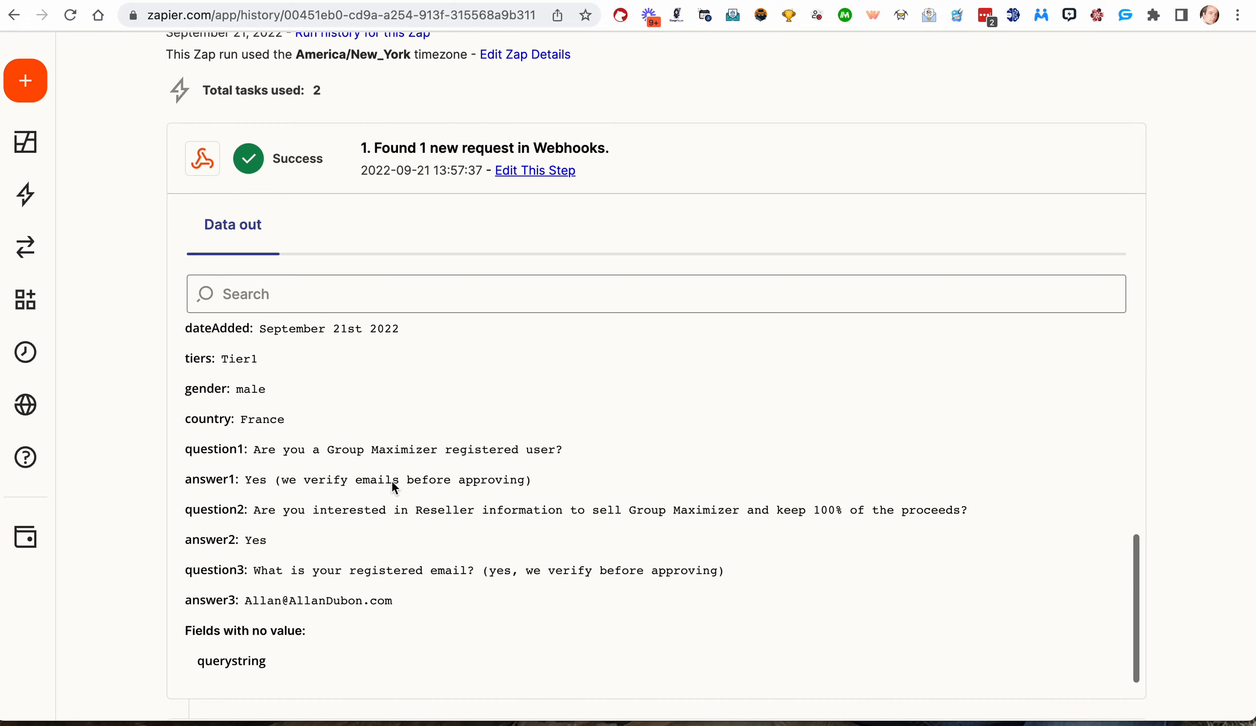
scroll(391, 480, down, 7)
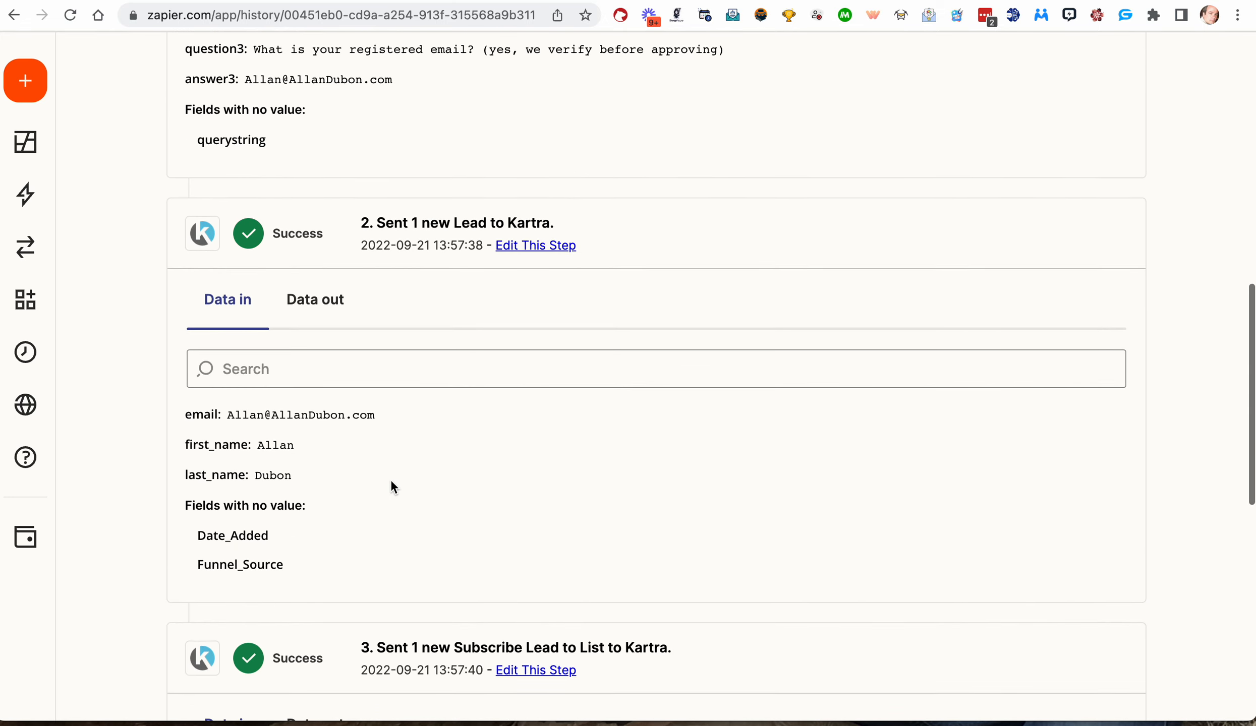
scroll(387, 313, up, 3)
scroll(407, 437, down, 6)
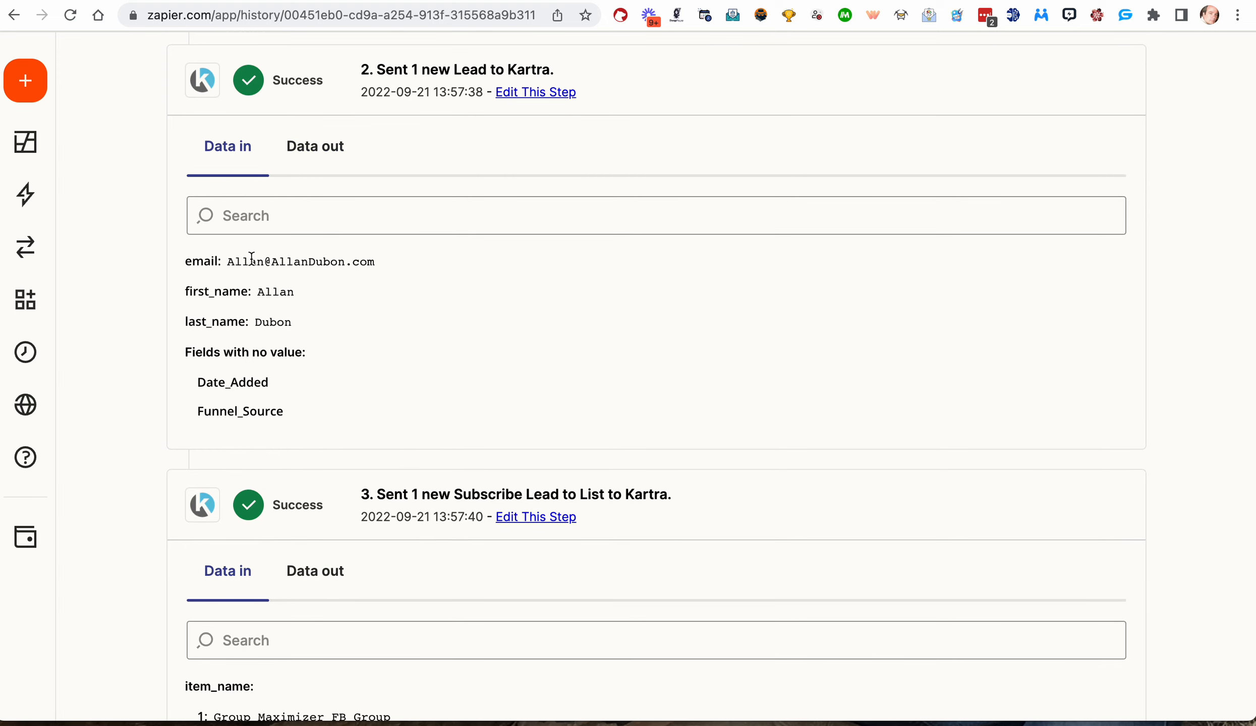
- Inspect the Kartra lead step's output data and the input data of the Subscribe Lead to List step
click(325, 151)
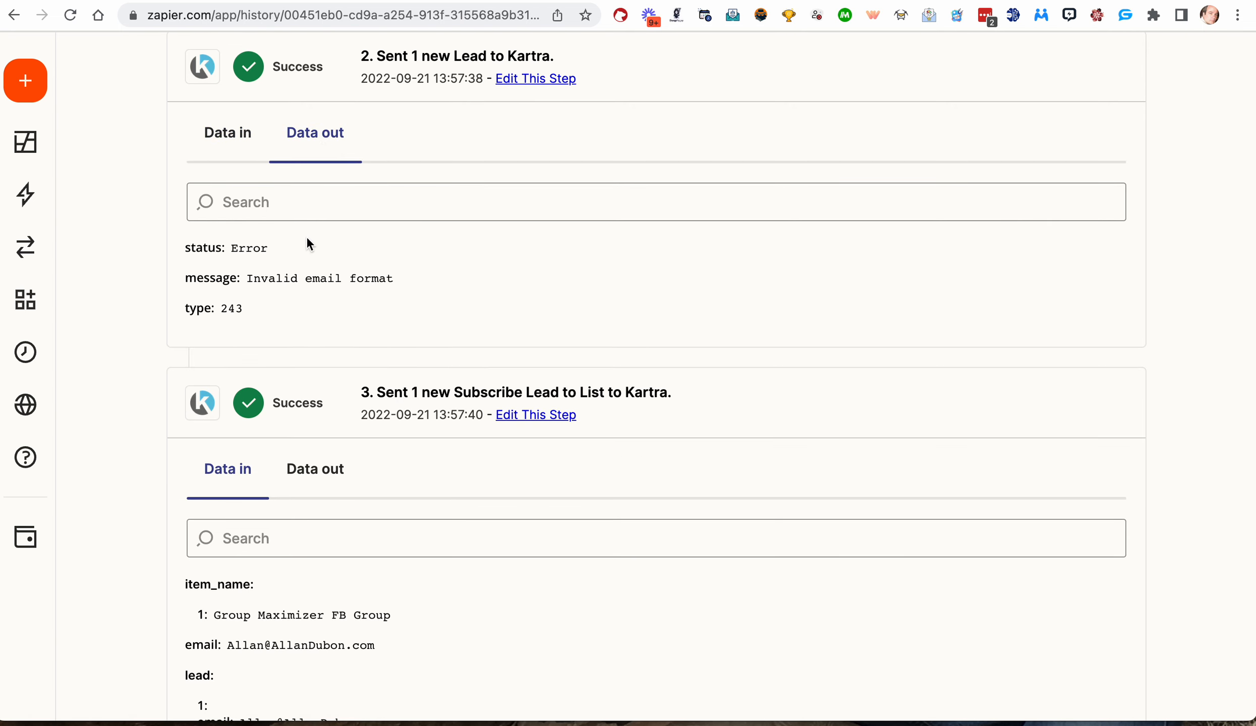
scroll(318, 276, down, 2)
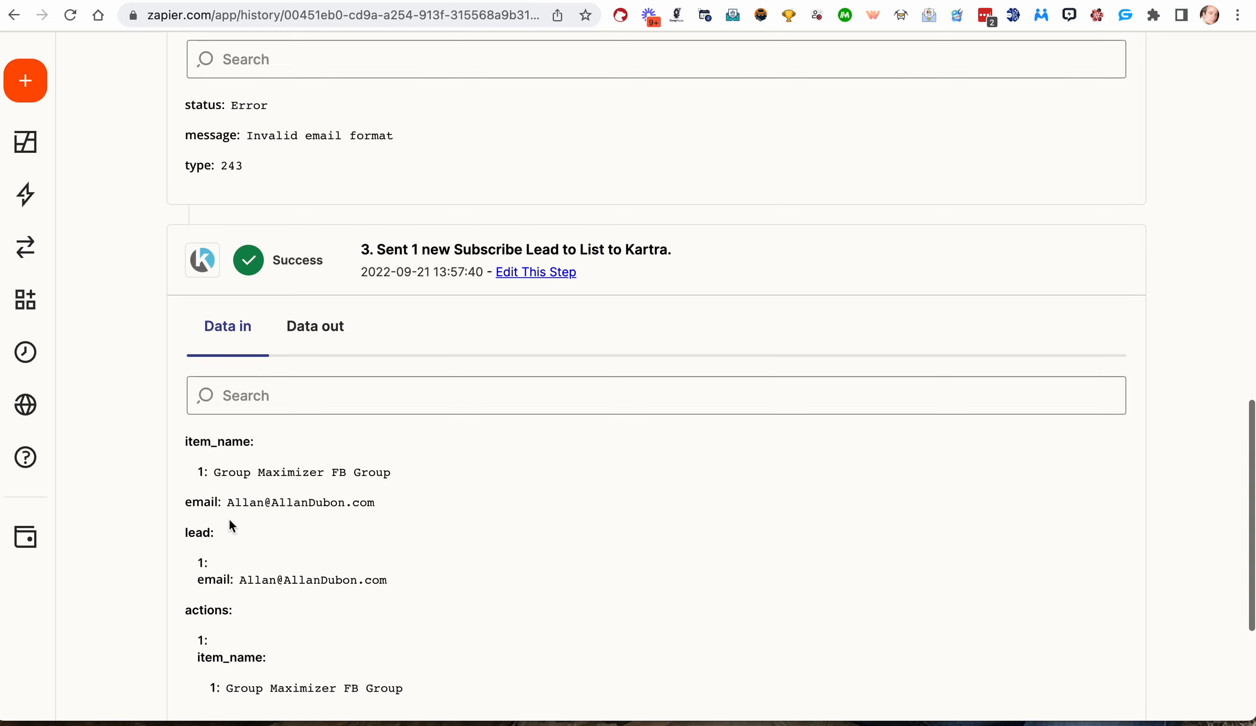
scroll(230, 524, down, 3)
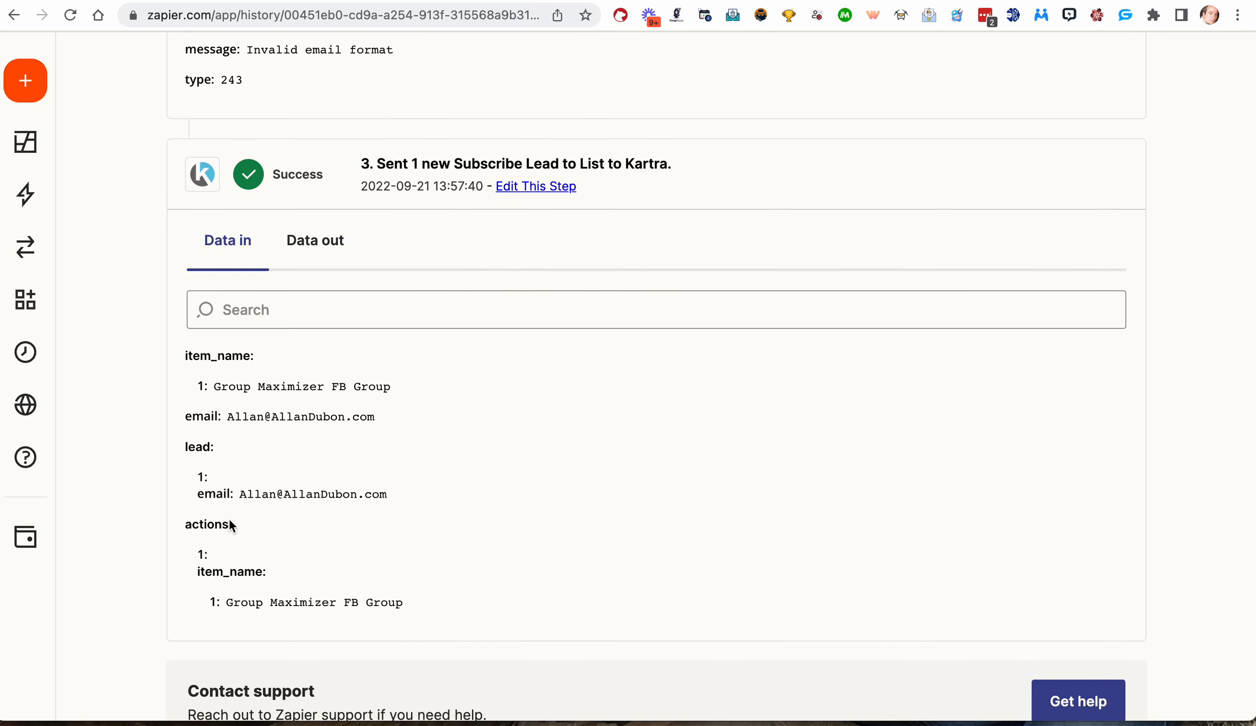
scroll(228, 518, up, 8)
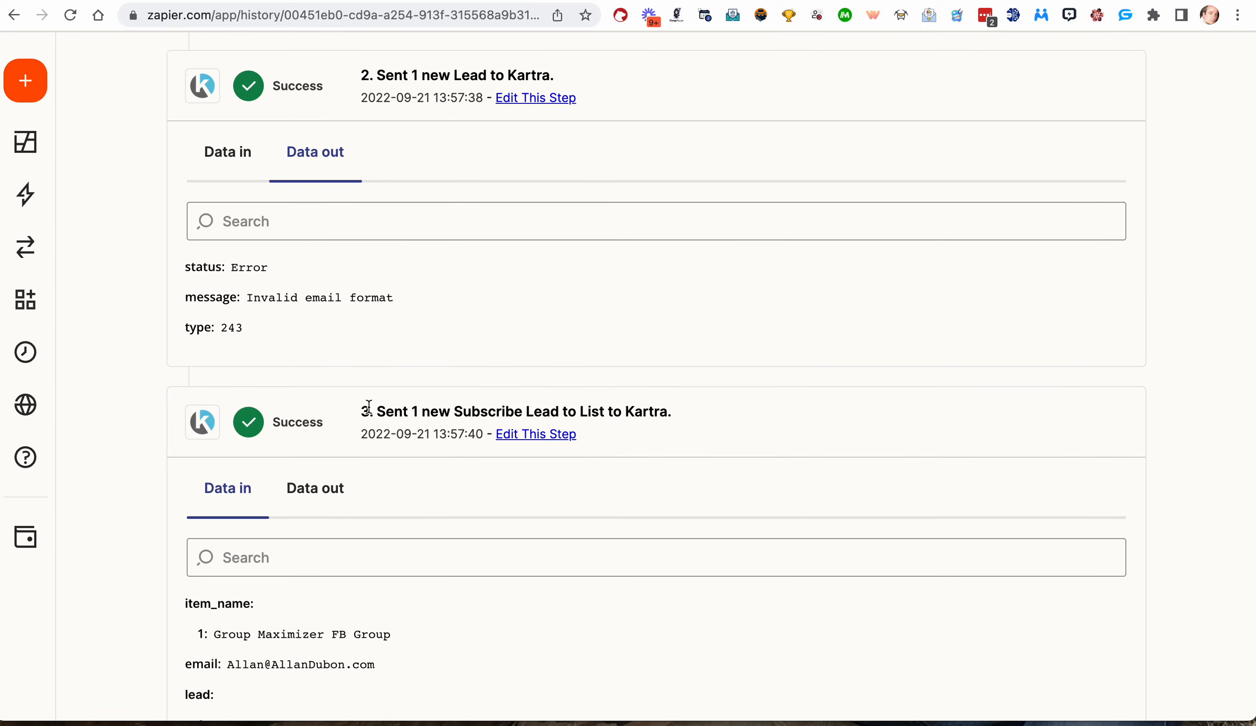
scroll(369, 406, down, 10)
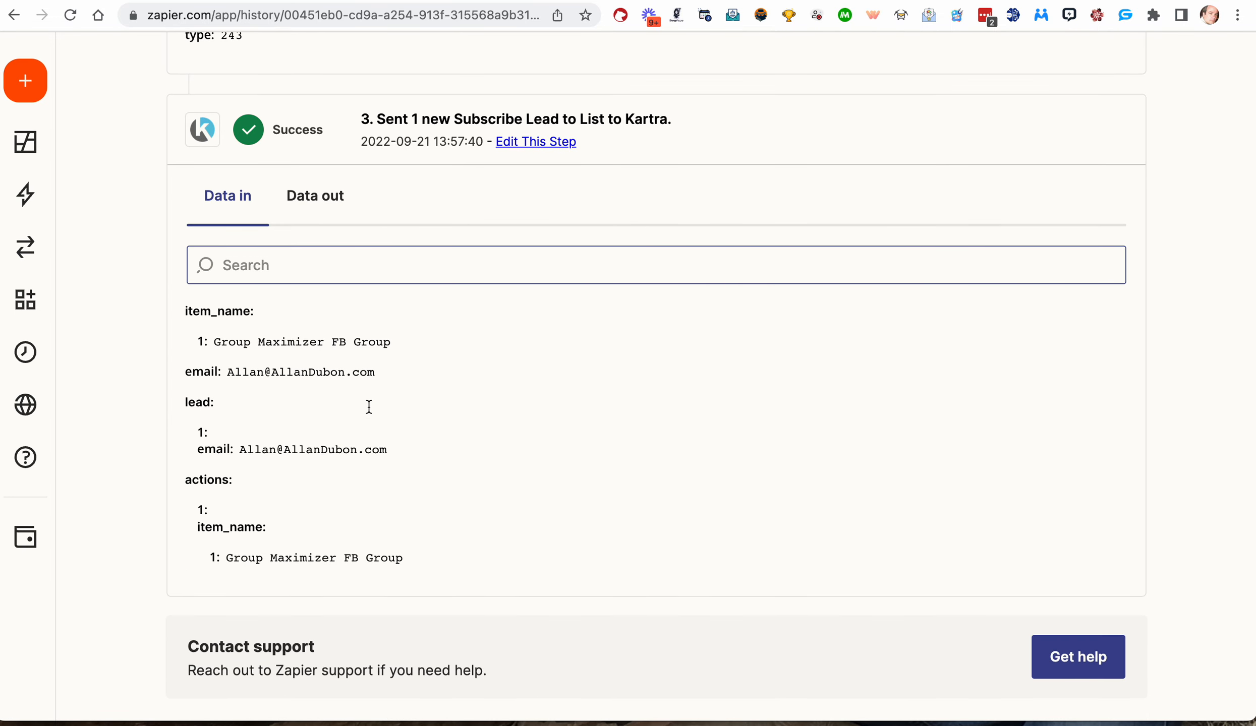
- Compare the e-mail and list data passed into the subscribe step with the output data of the Kartra lead step
drag(442, 568, 200, 383)
drag(426, 547, 216, 312)
scroll(190, 308, up, 5)
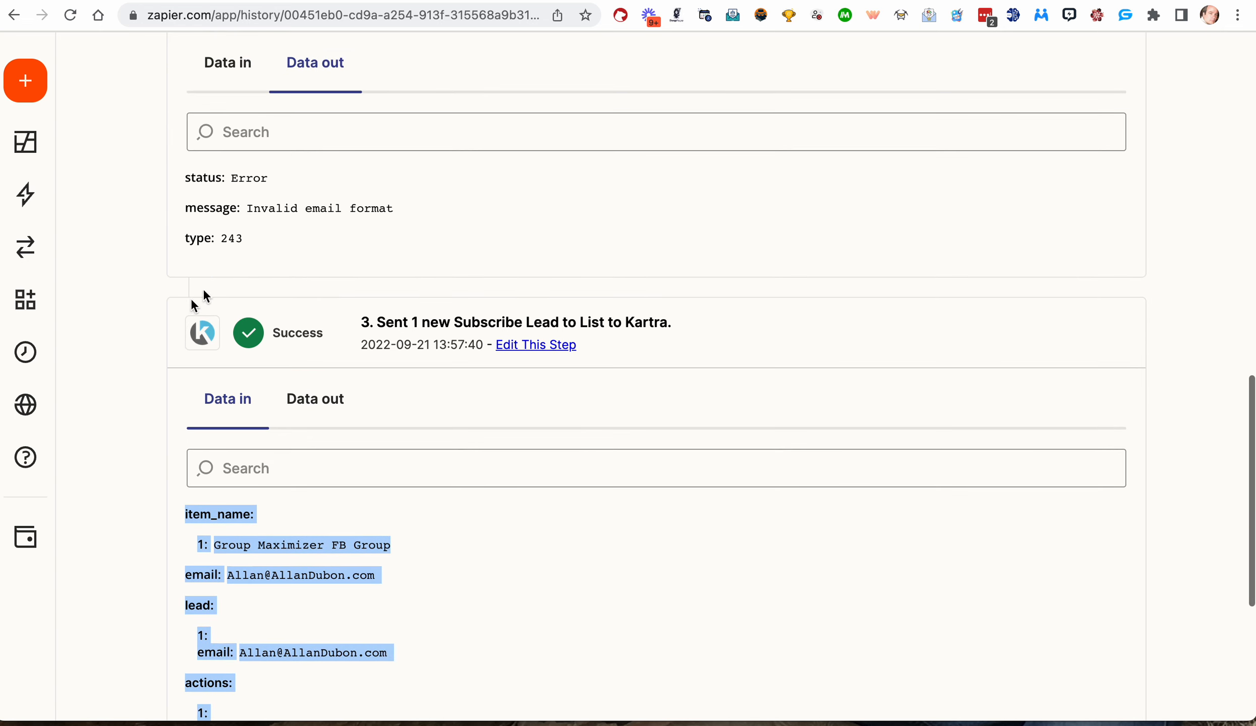
scroll(272, 200, down, 3)
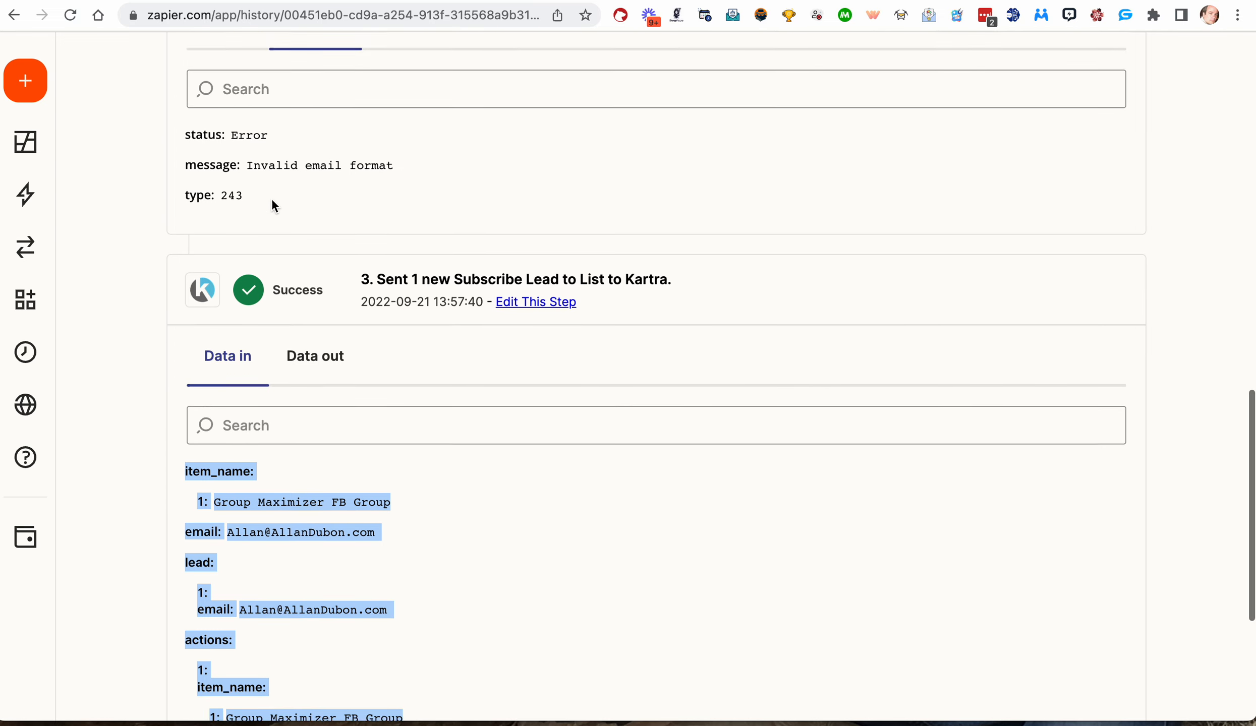
click(421, 479)
drag(396, 497, 226, 497)
scroll(286, 492, up, 4)
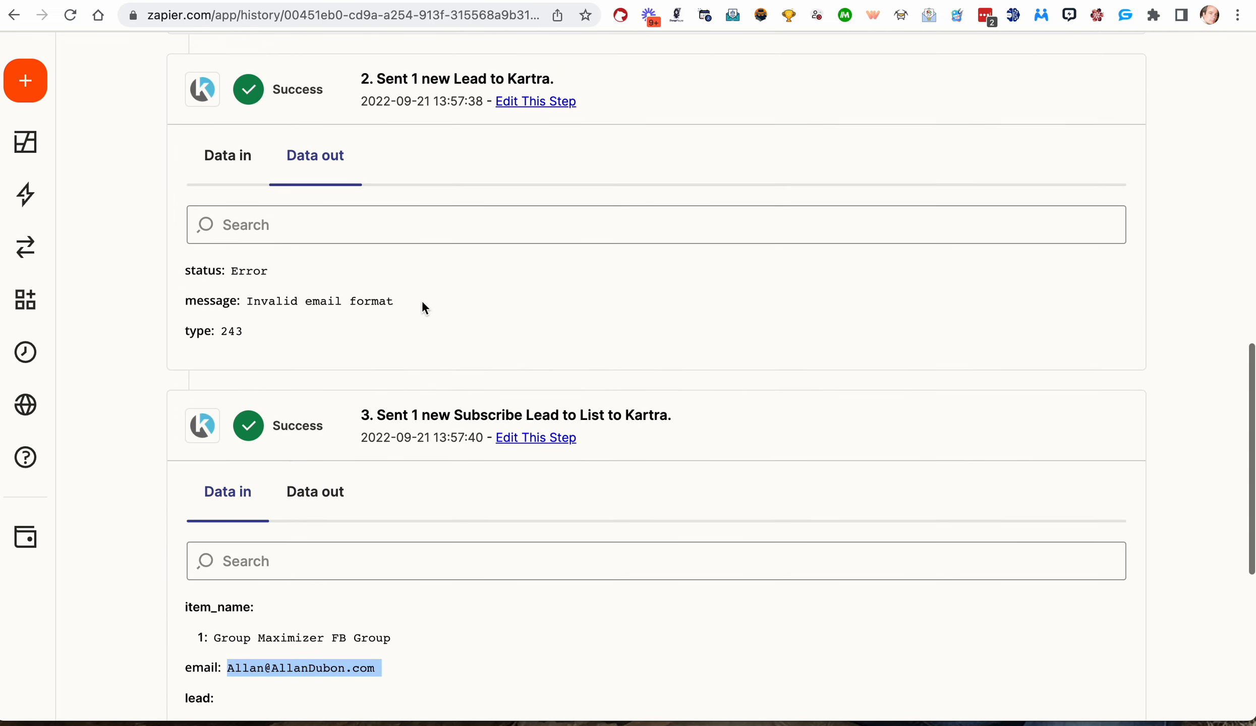
click(422, 302)
scroll(422, 302, up, 2)
drag(379, 415, 174, 328)
scroll(394, 340, down, 4)
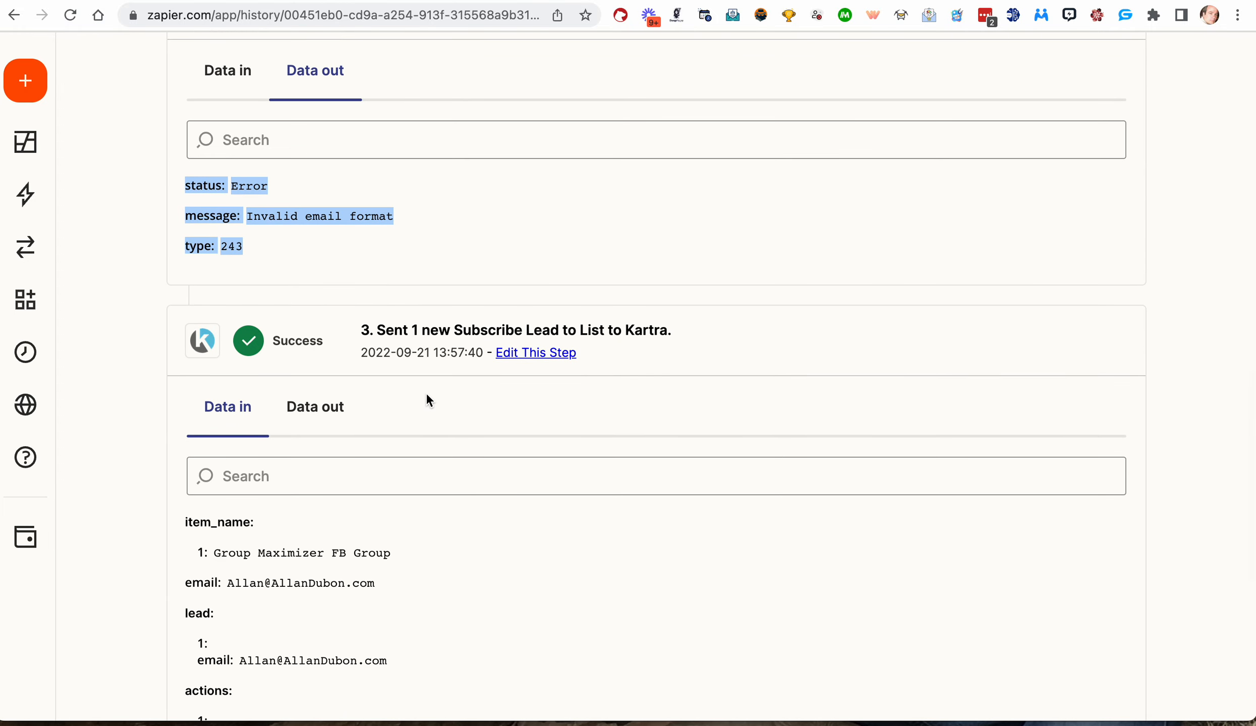
- Inspect the subscribe step's output data and check it against the e-mail answer in the webhook data
scroll(414, 373, down, 3)
click(315, 283)
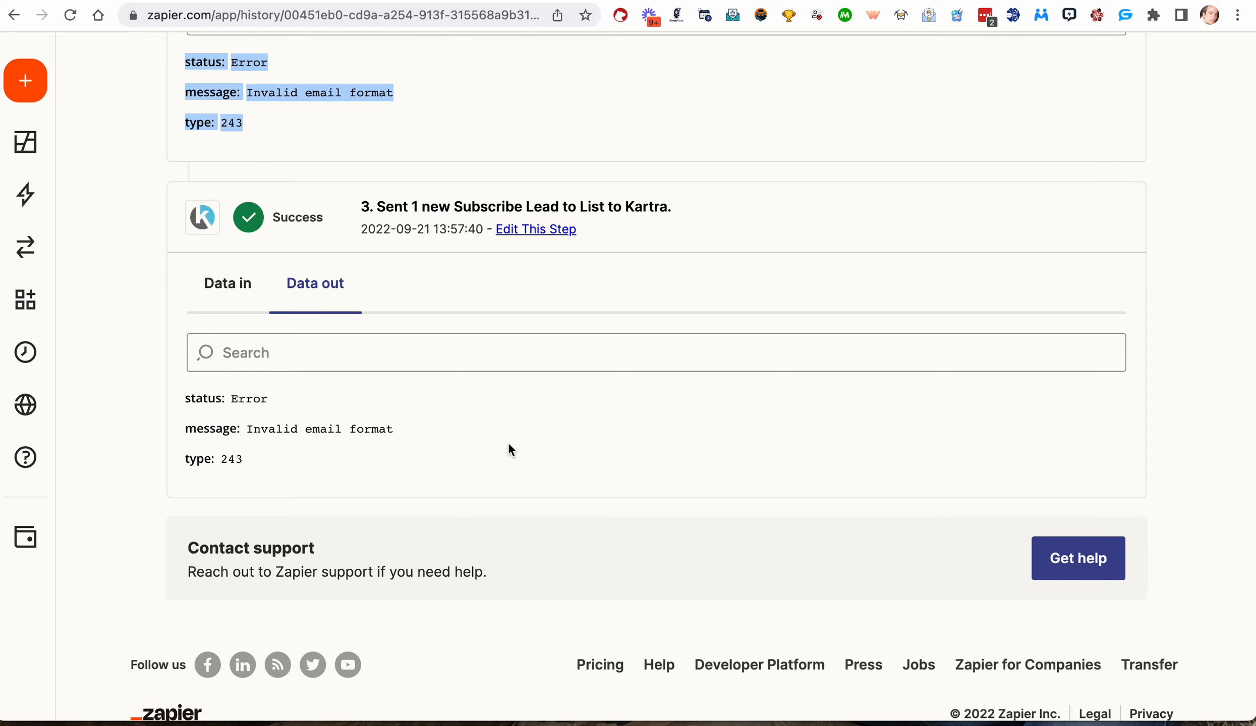
scroll(499, 441, up, 2)
drag(437, 533, 246, 534)
scroll(246, 529, up, 8)
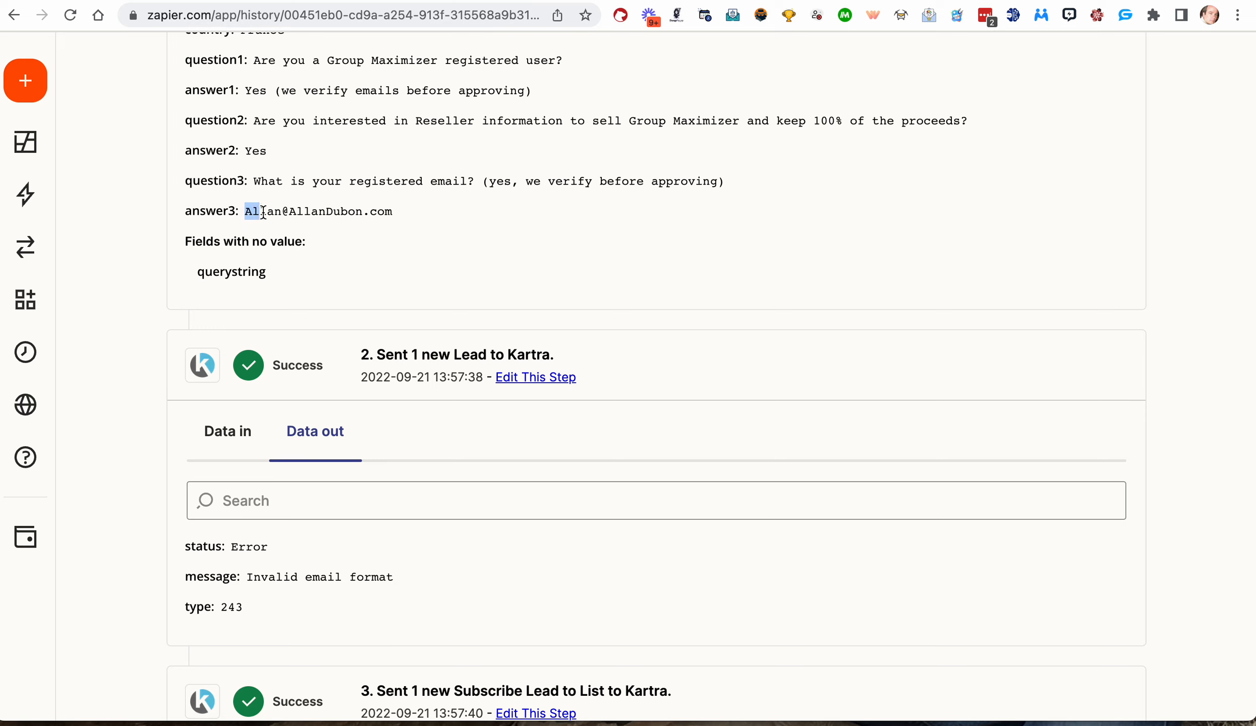
drag(247, 211, 256, 212)
scroll(256, 212, up, 20)
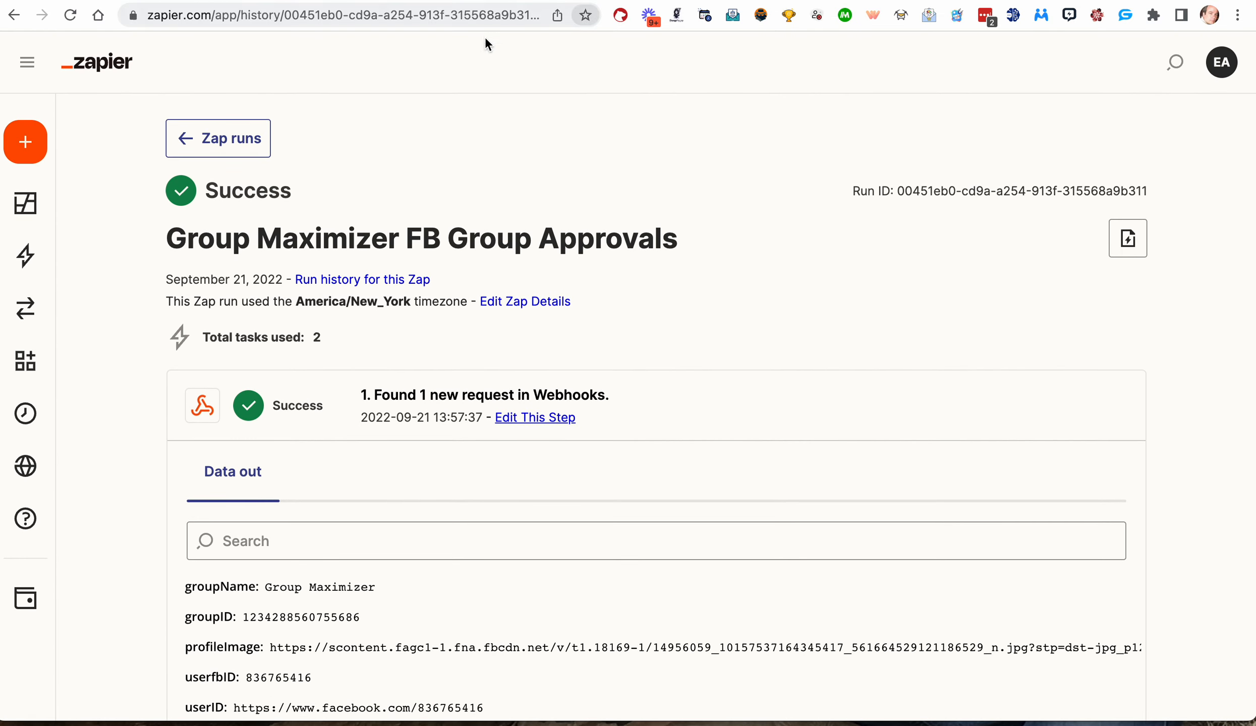
scroll(402, 386, down, 20)
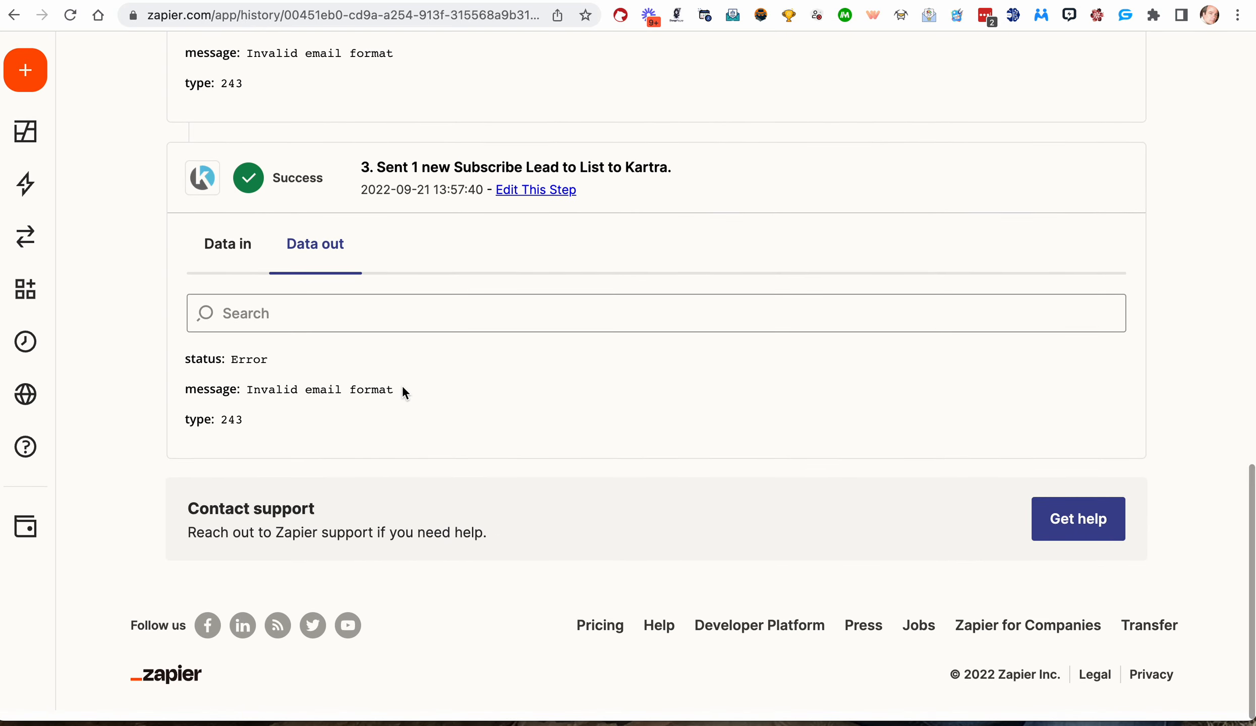
scroll(253, 389, up, 20)
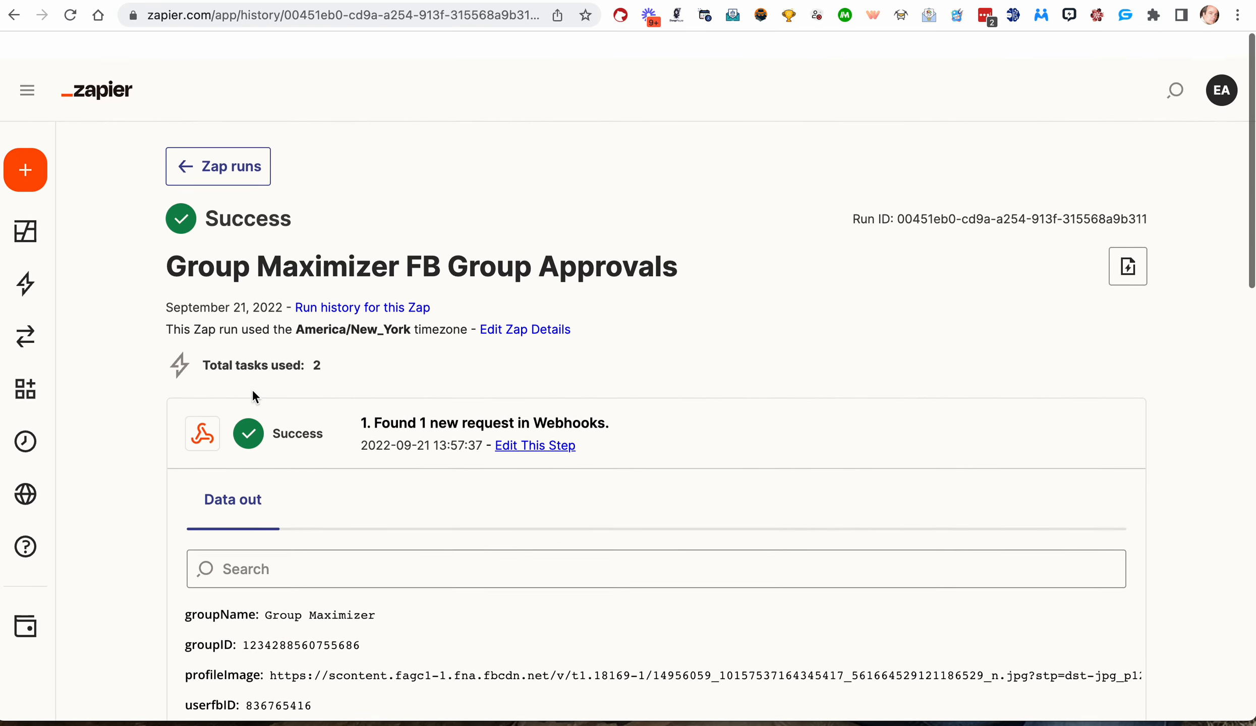
- Switch to the Group Maximizer portal, open Group Info and check the group's member requests on Facebook
click(413, 1)
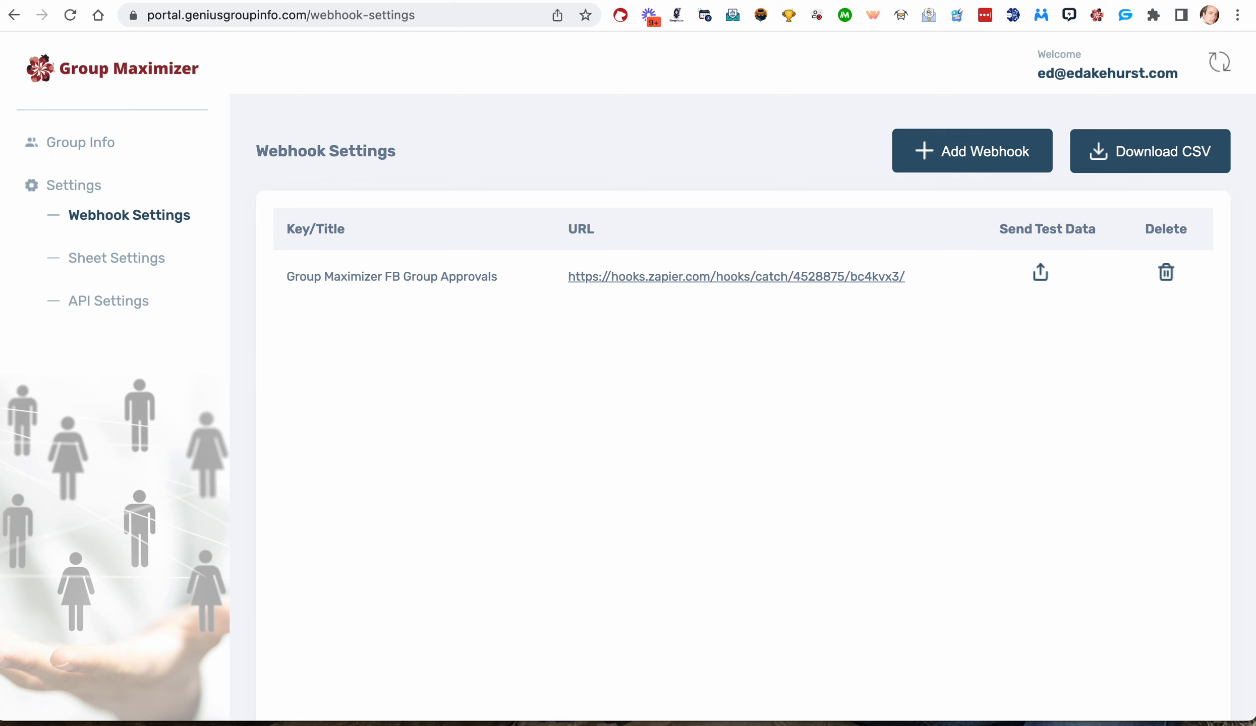
click(81, 146)
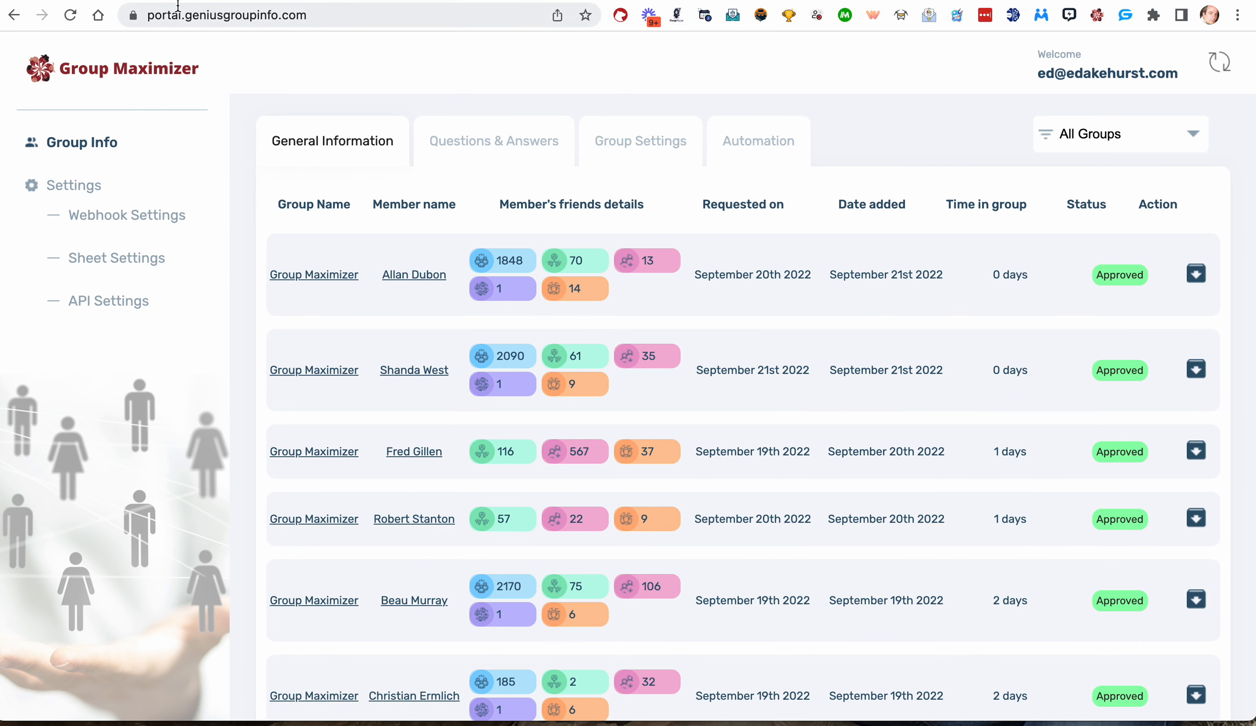
click(348, 1)
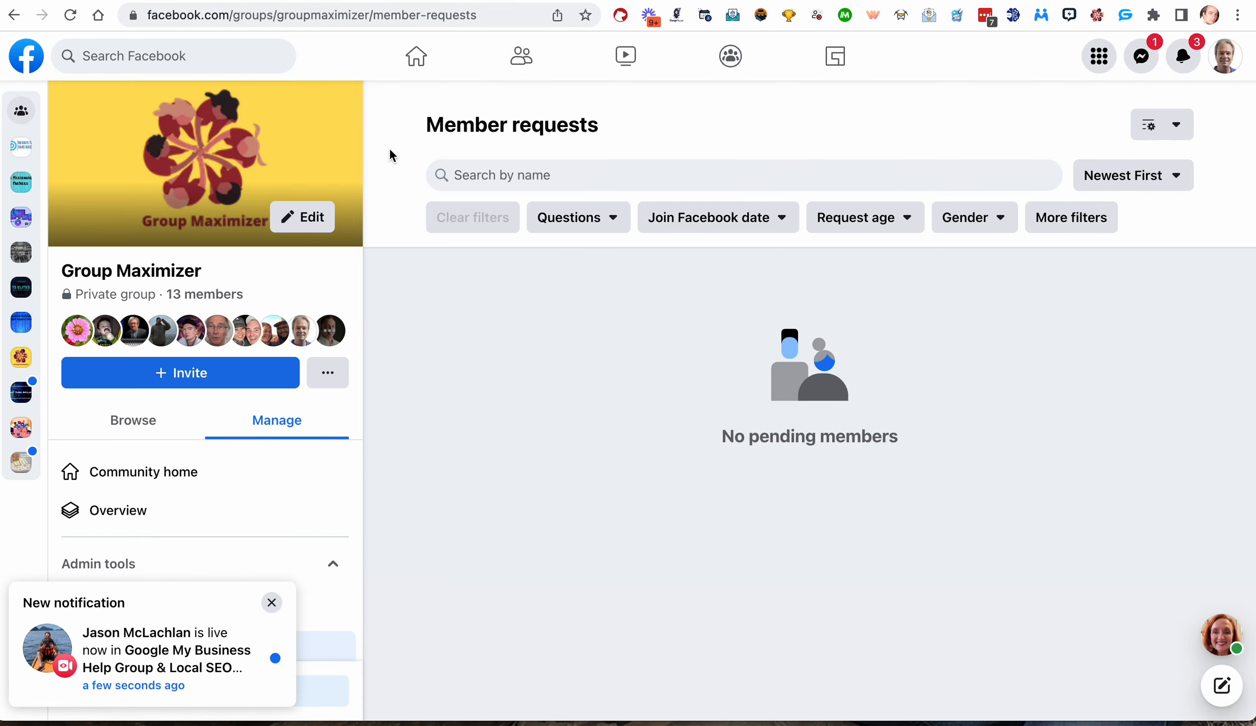
click(344, 1)
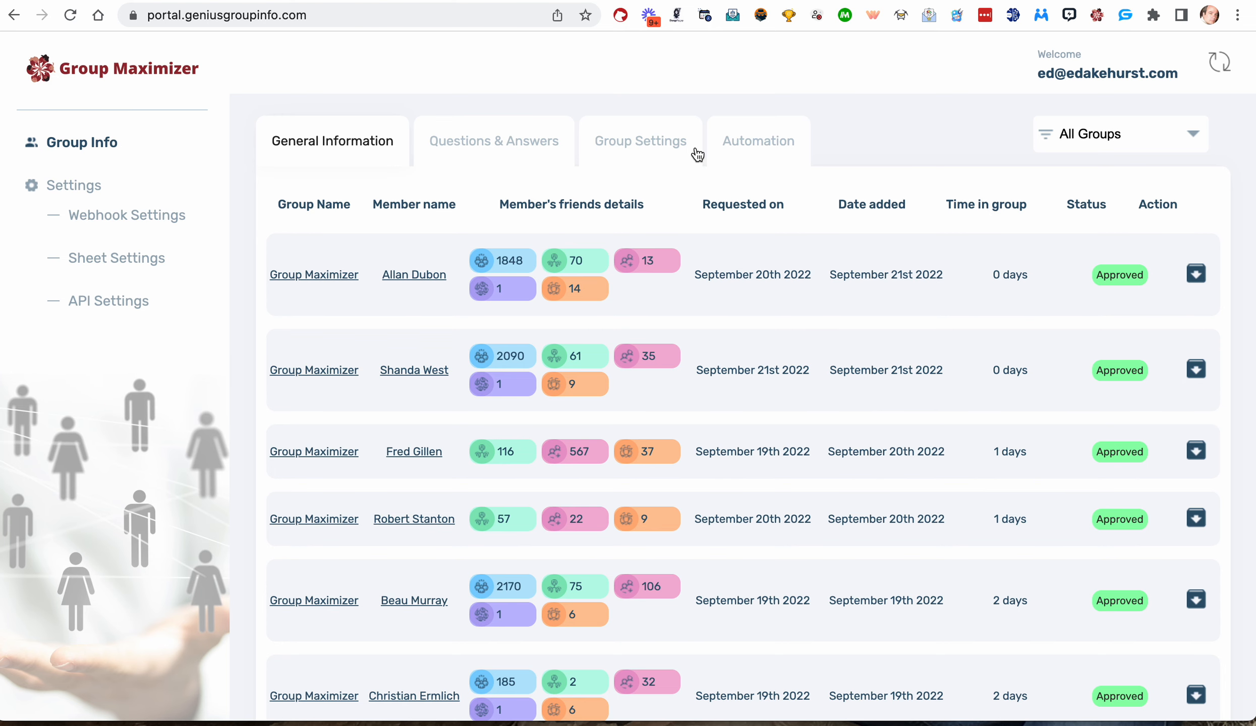
- Filter the portal to the Group Maximizer group and open its group settings
click(1069, 131)
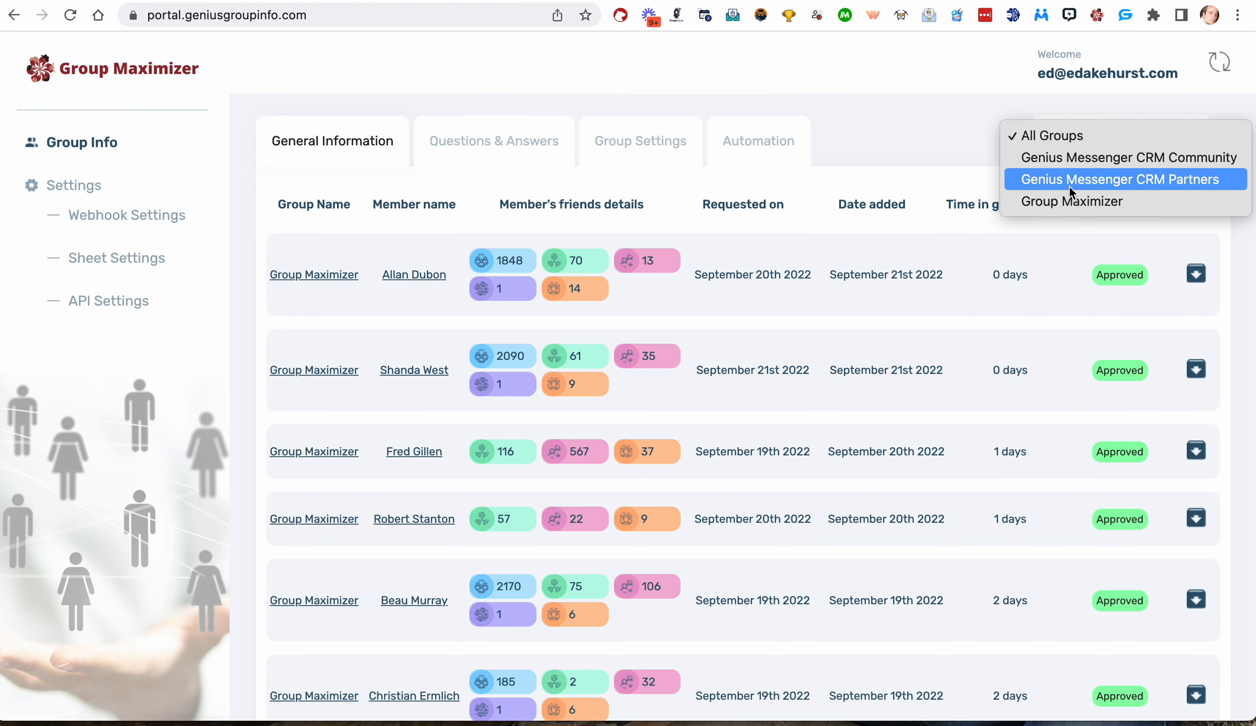
click(1069, 200)
click(649, 151)
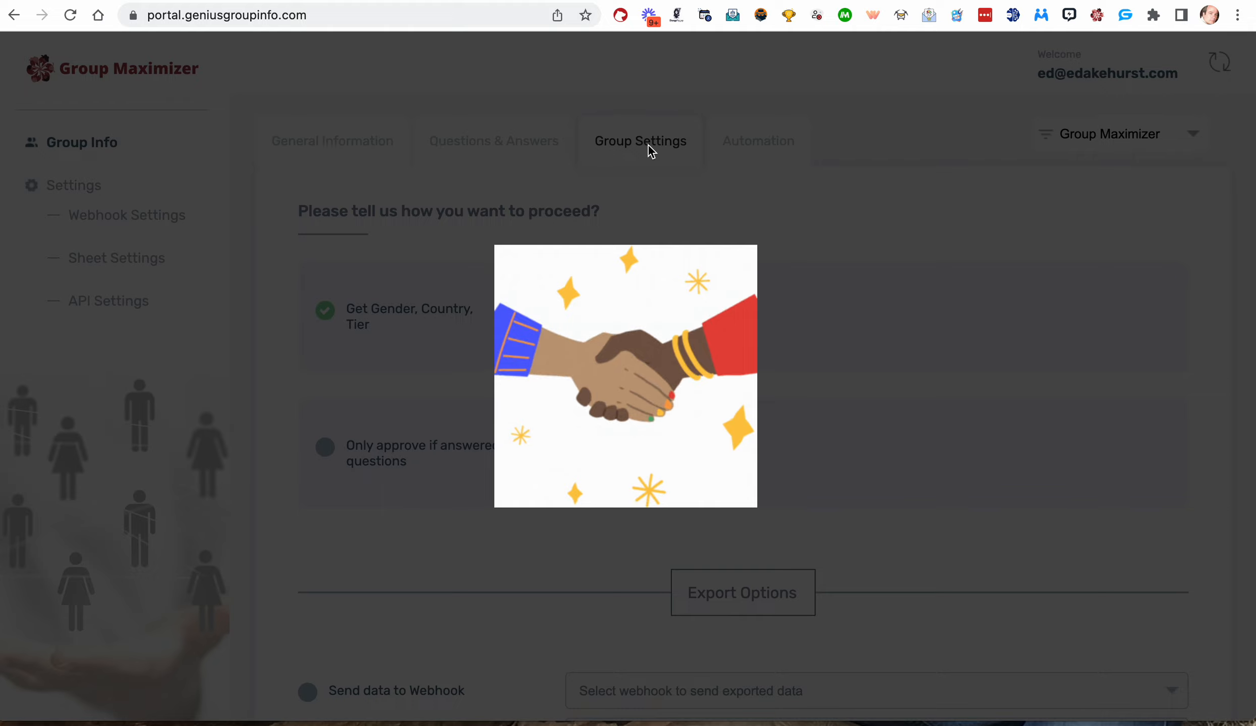
- In the export options, enable Send data to Webhook and select the Group Maximizer FB Group Approvals webhook
scroll(642, 366, down, 5)
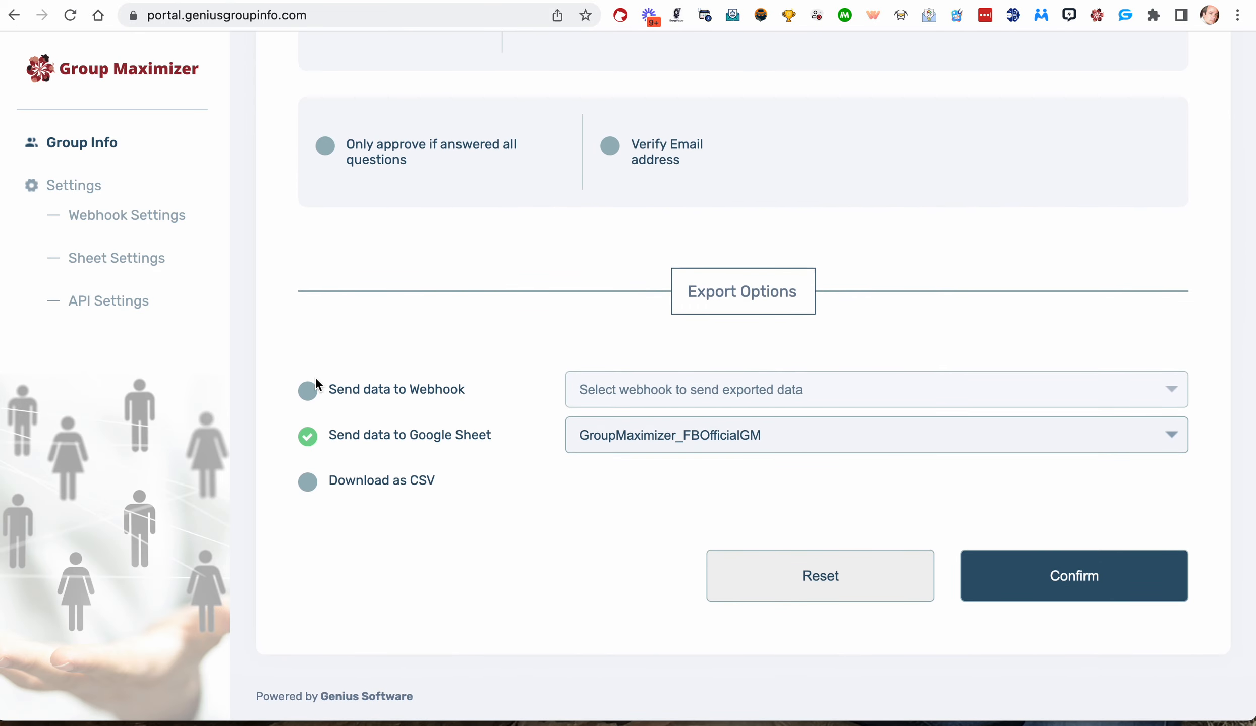
click(309, 392)
click(651, 404)
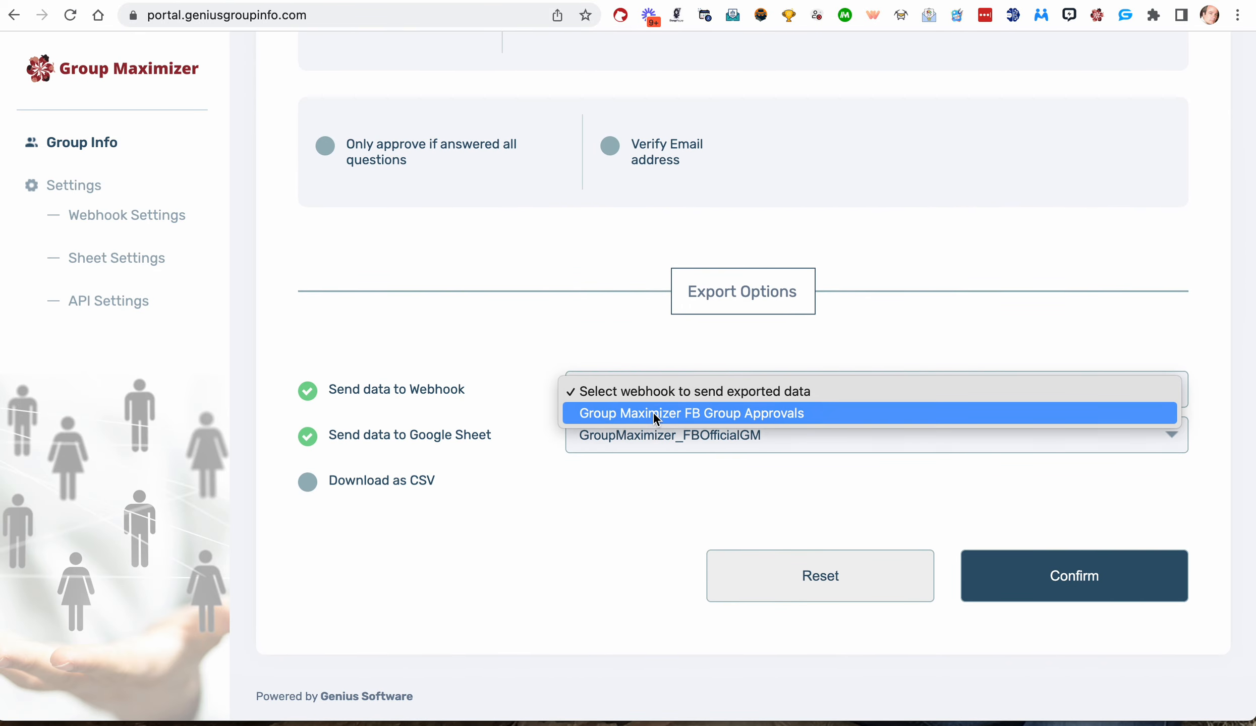
click(656, 417)
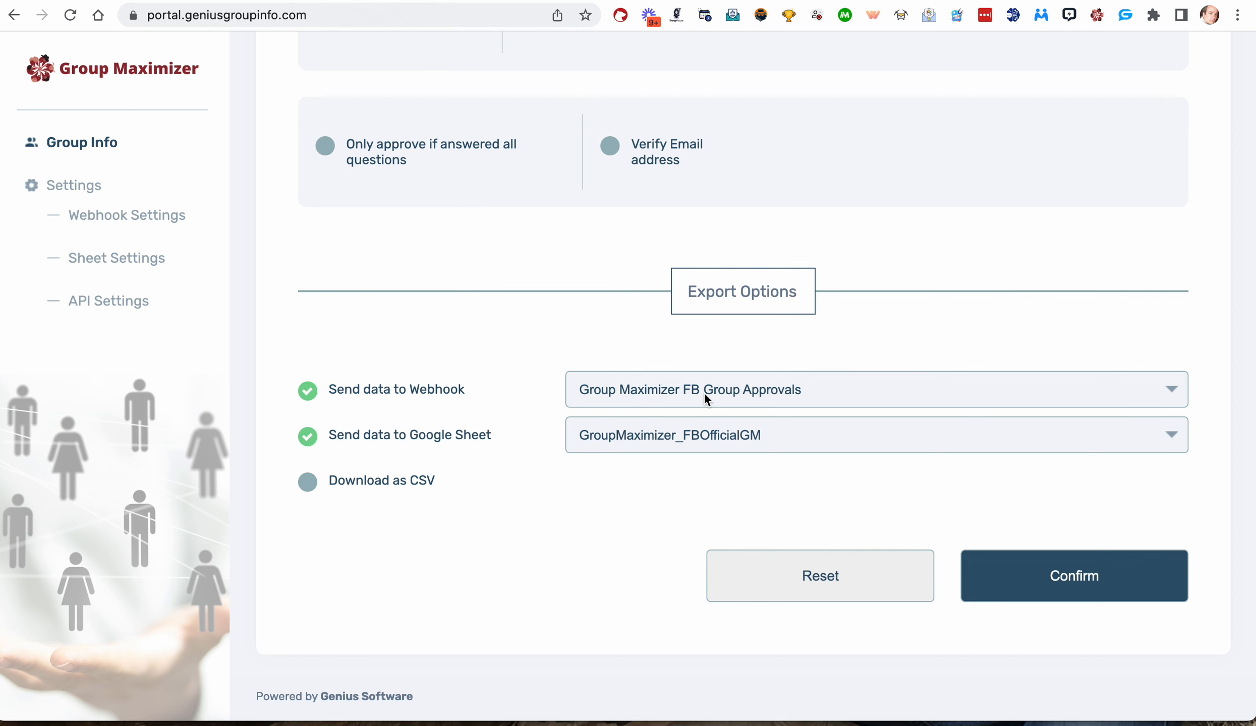
- Confirm the group's export options and look at the GroupMaximizer_FBOfficialGM sheet opened from the data export sheet settings
click(1027, 578)
click(149, 260)
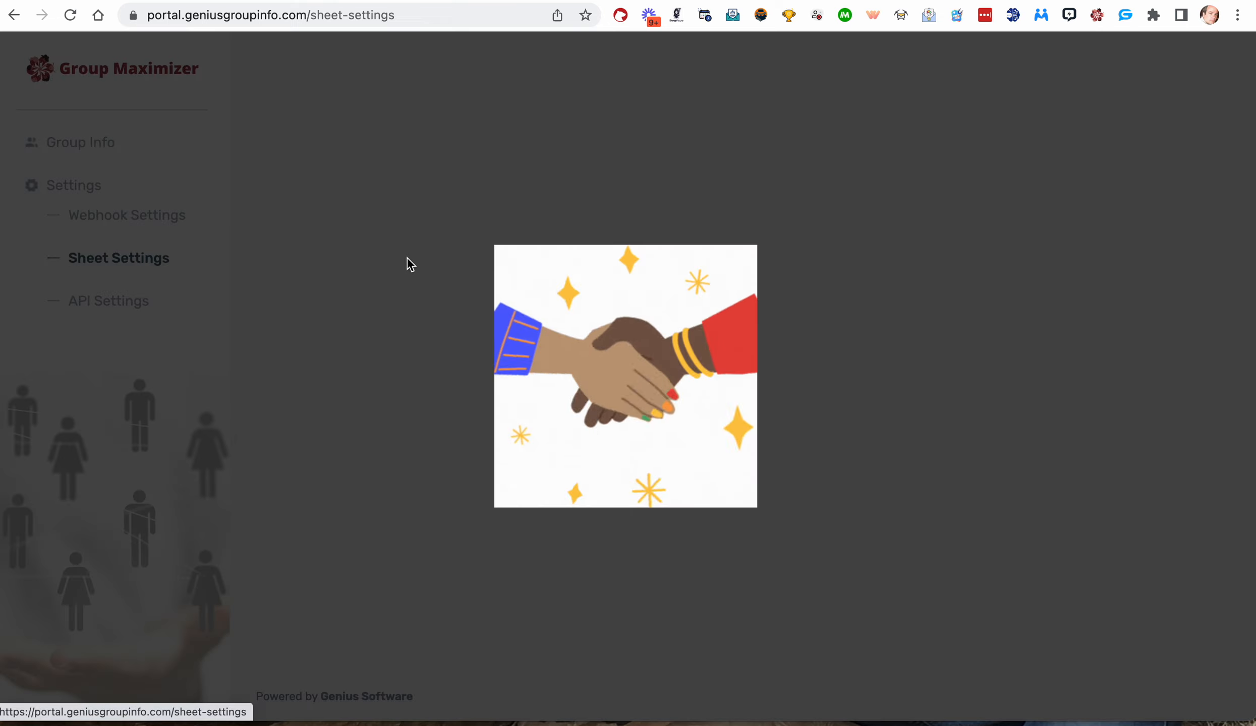
scroll(832, 280, up, 1)
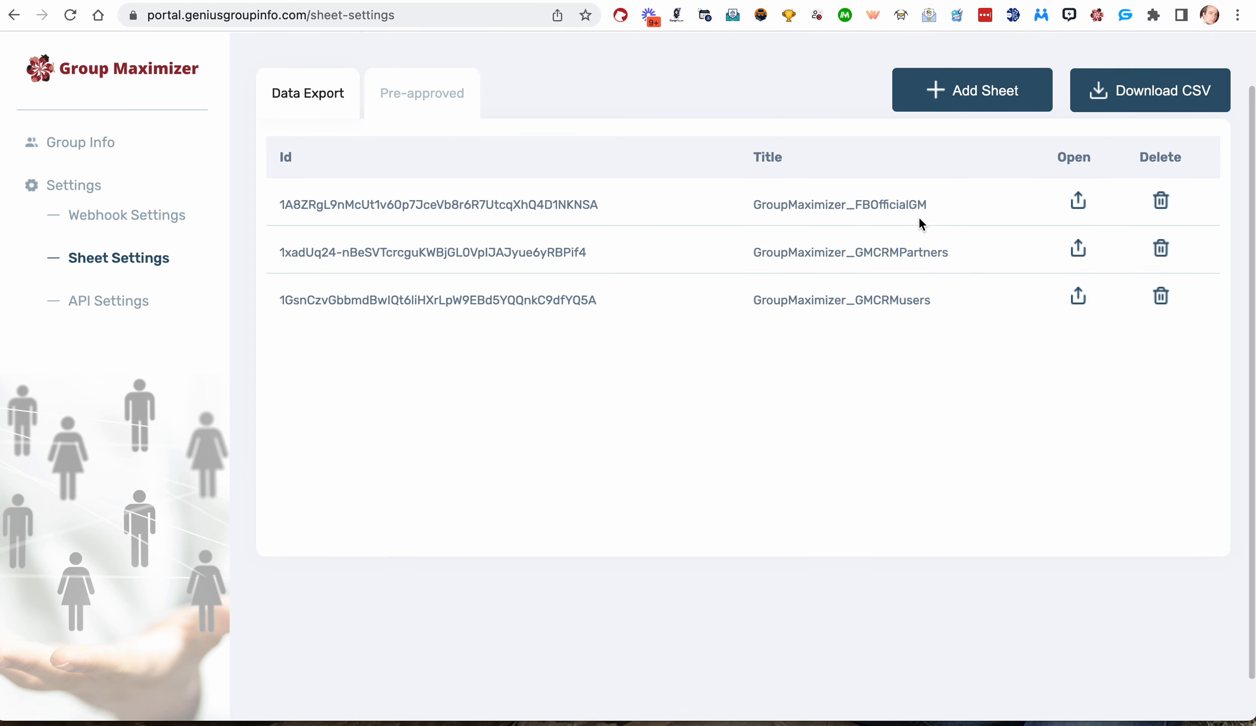
click(1078, 201)
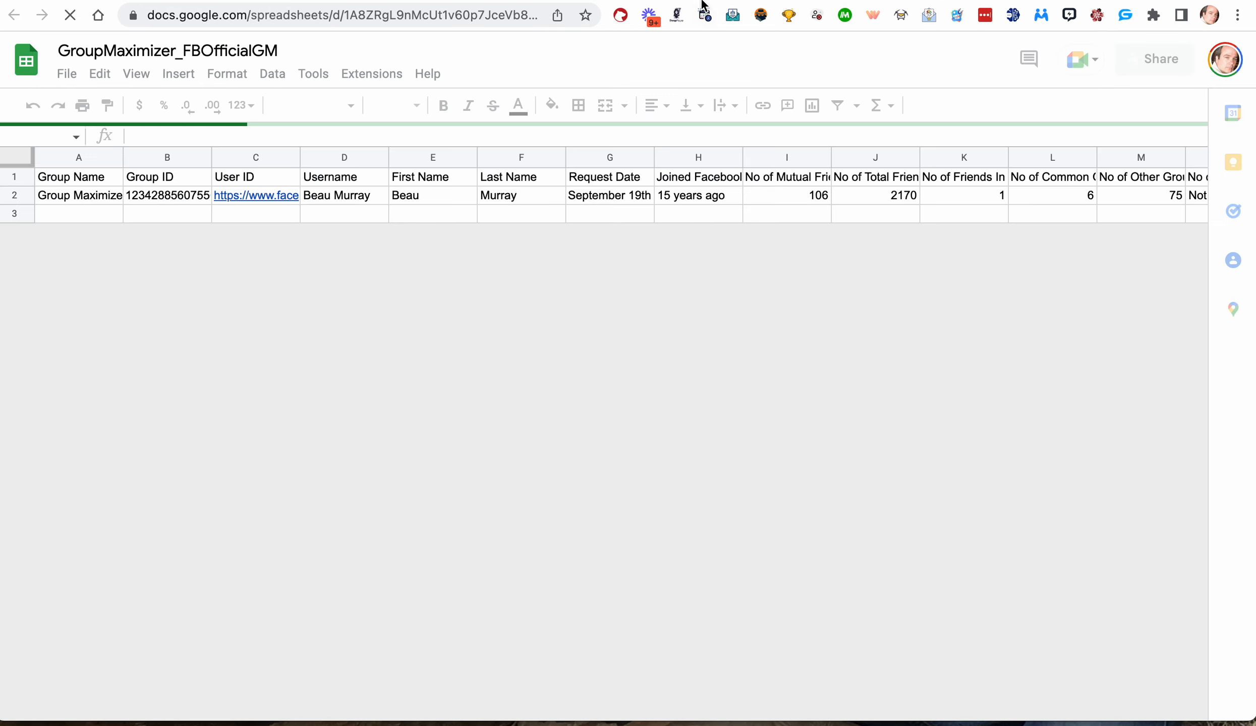
click(462, 0)
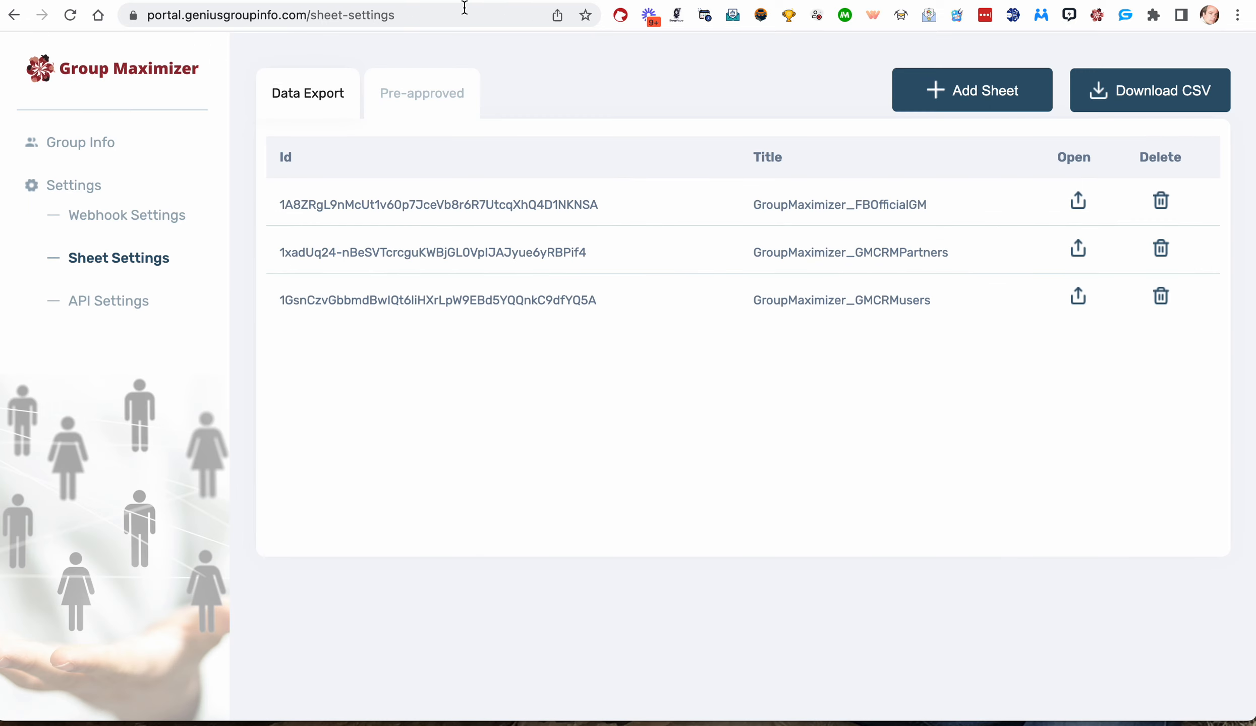
scroll(777, 281, up, 1)
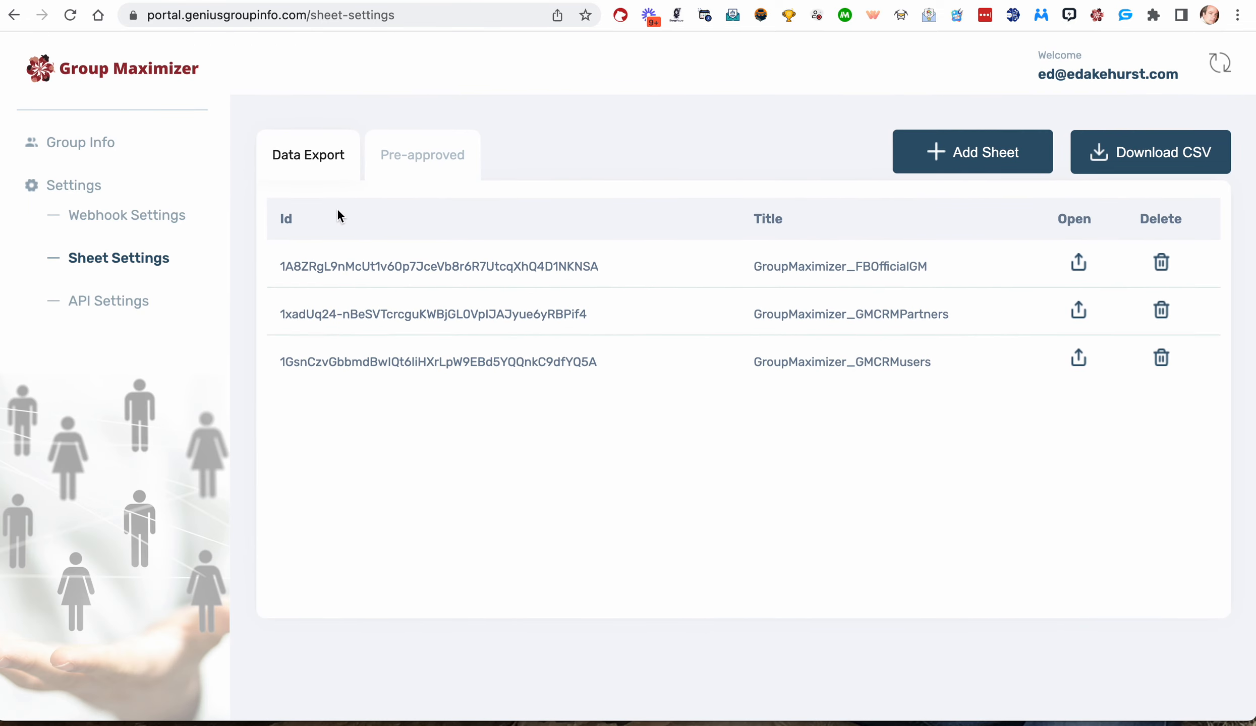
- Switch to the Zapier run, review the webhook step's output data, and return to the group's member requests on Facebook
click(578, 0)
key(ctrl+Tab)
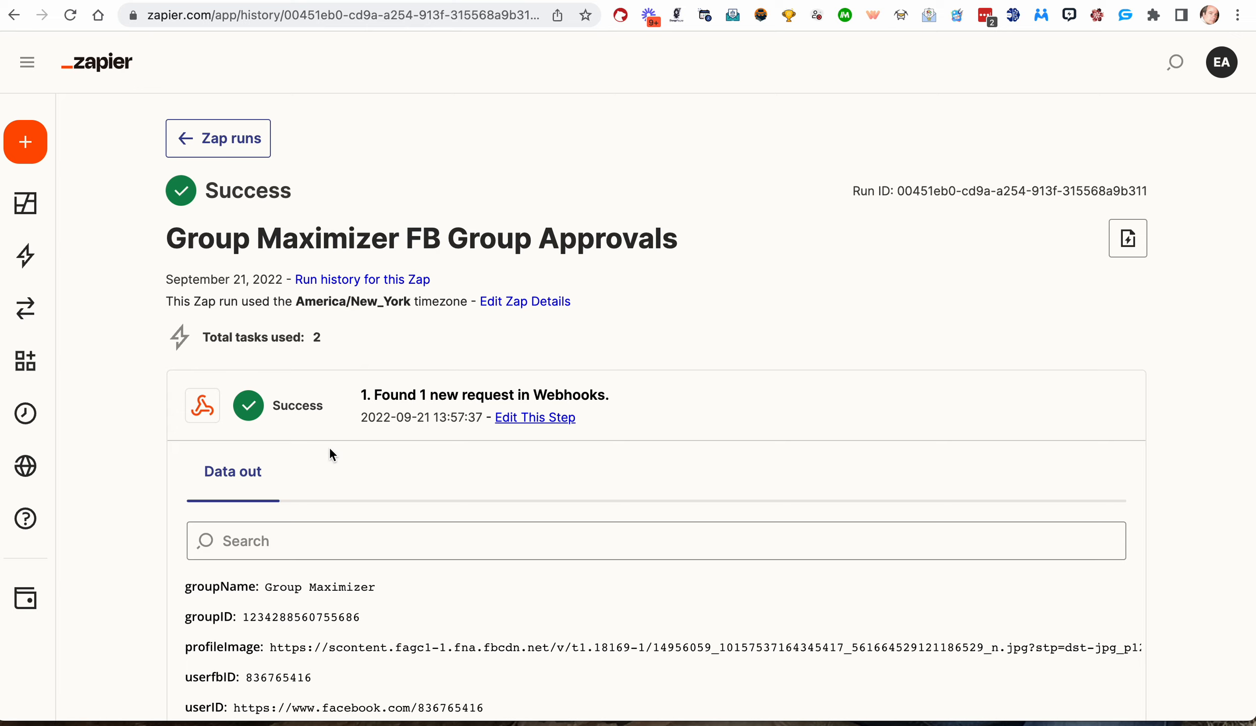
scroll(329, 449, down, 5)
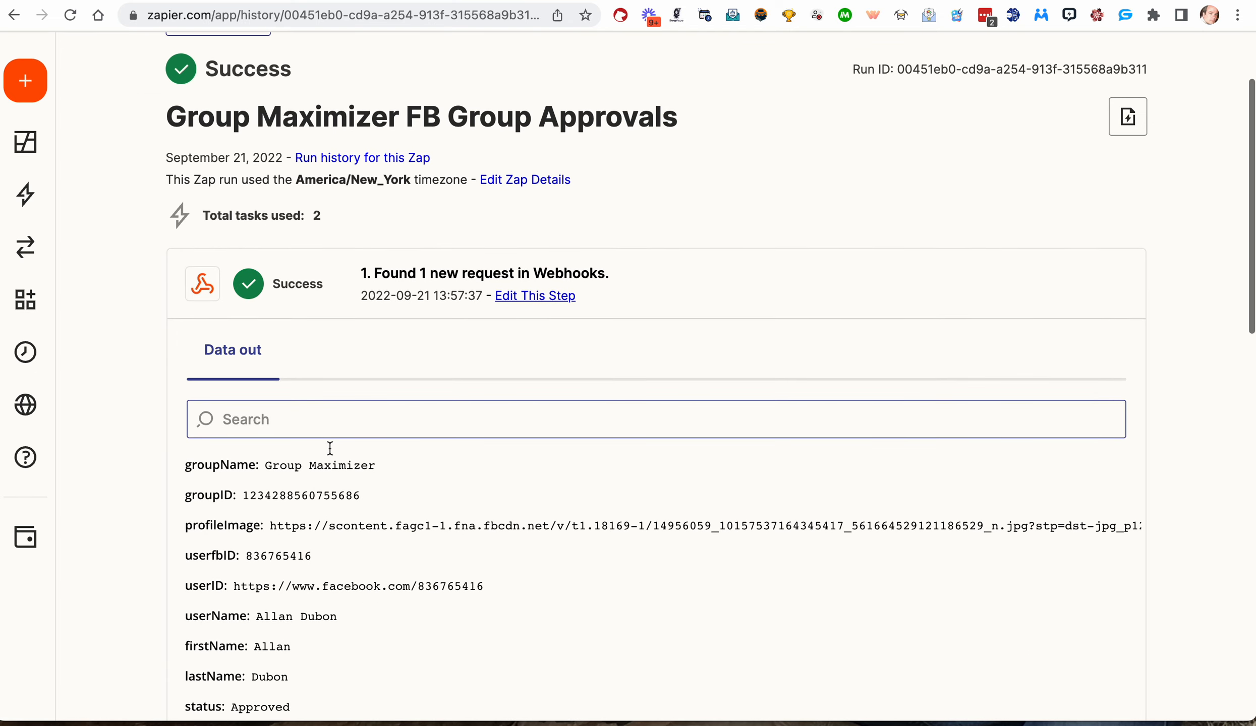
scroll(328, 470, down, 10)
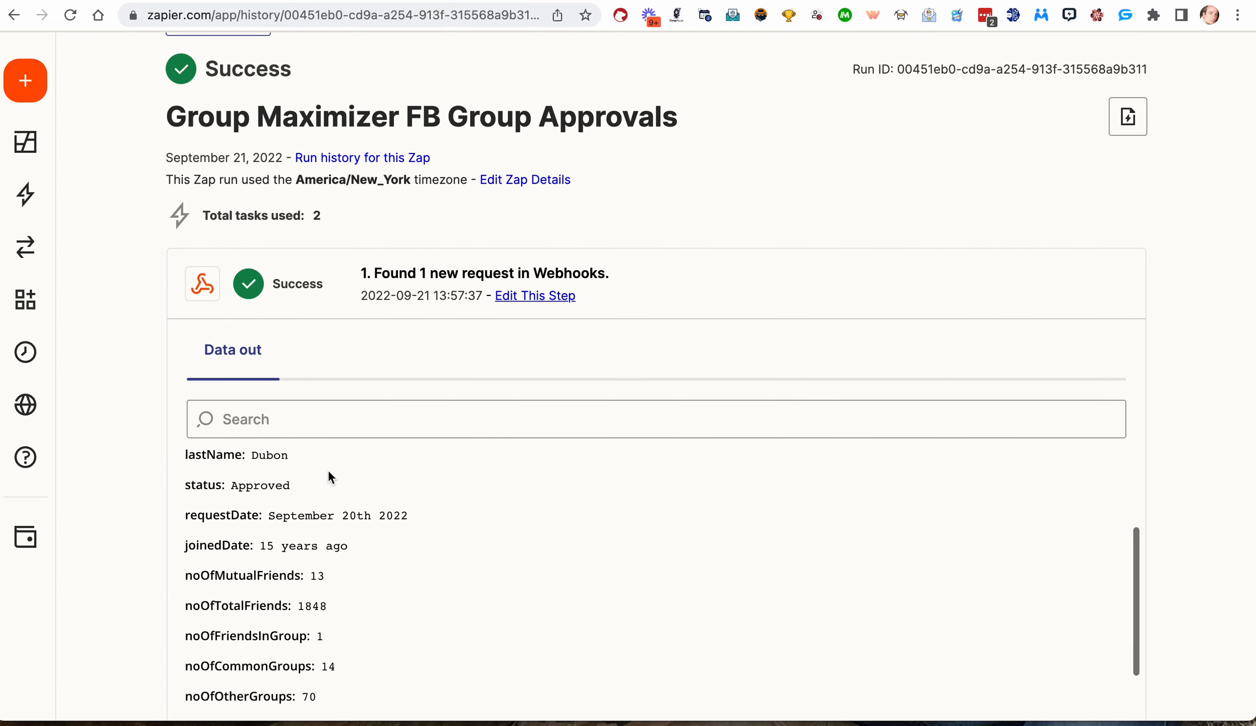
scroll(328, 470, up, 15)
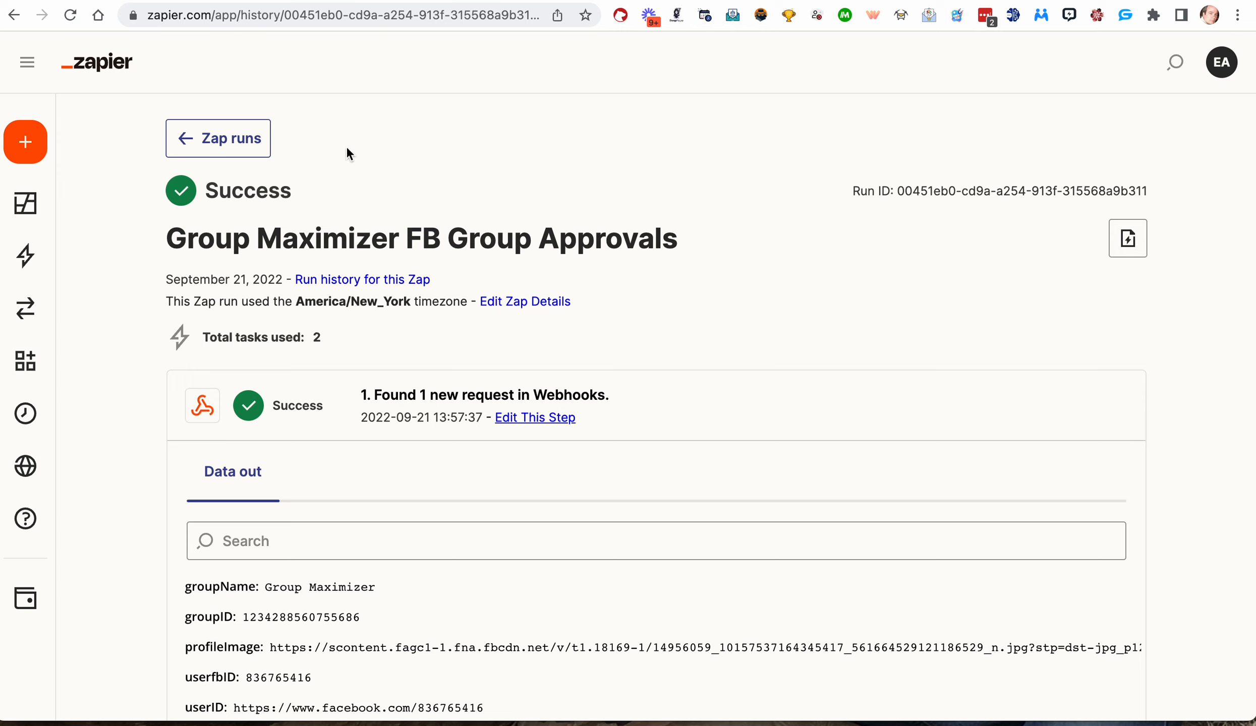
click(218, 0)
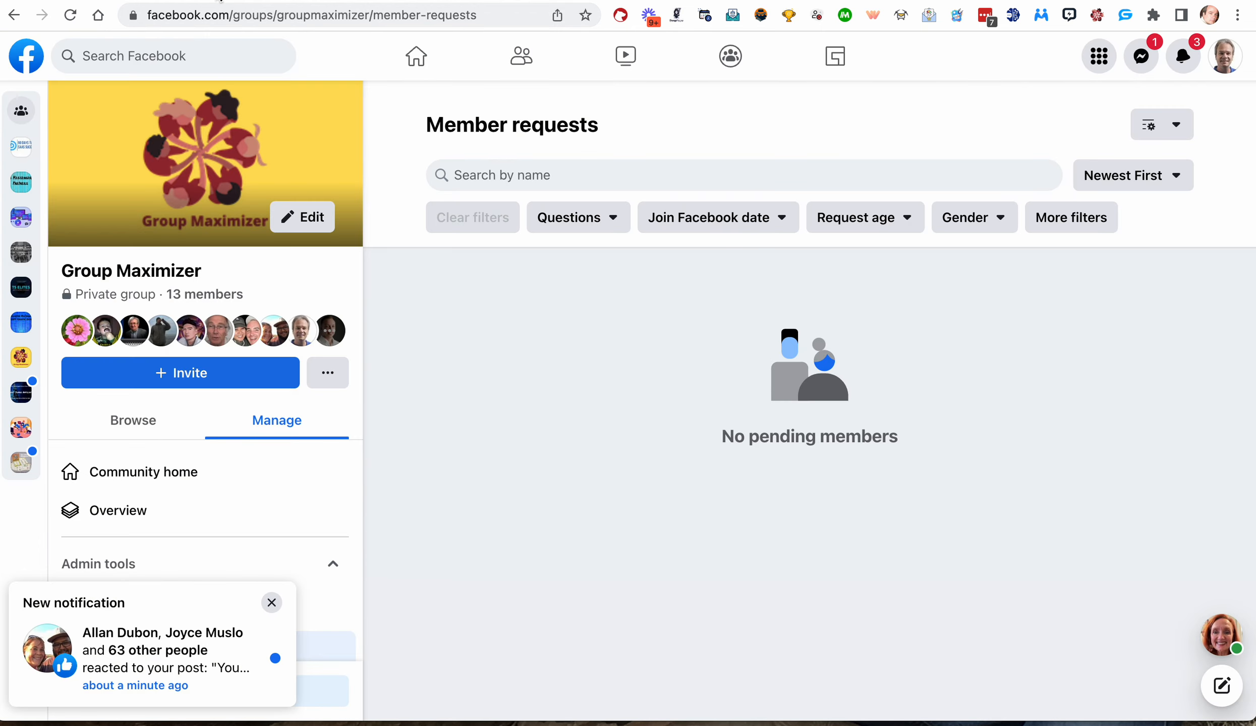